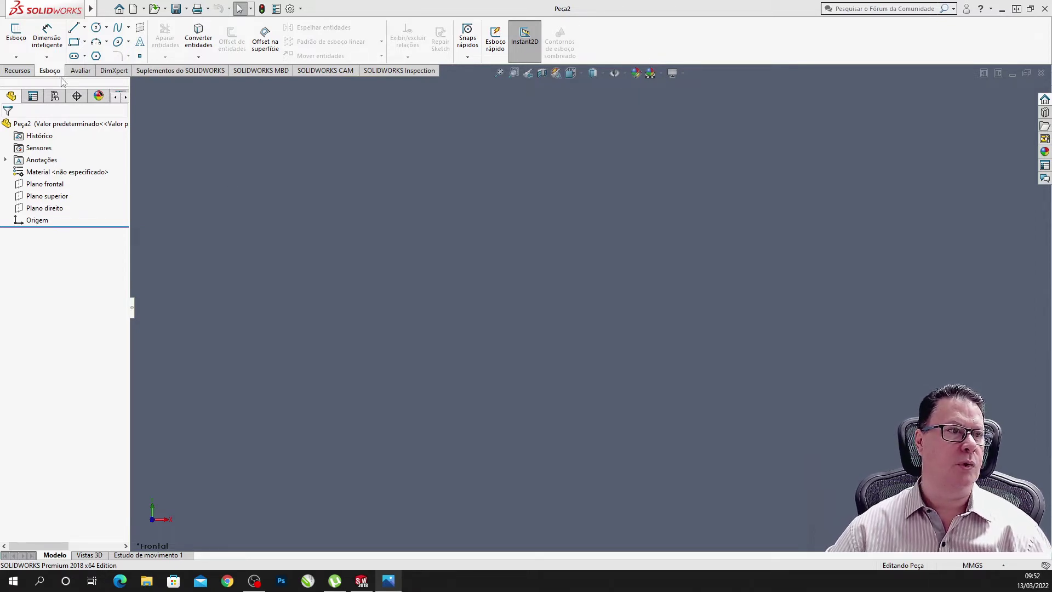
On the front plane, viewed straight on, draw two concentric circles centred on the origin.
left_click(58, 186)
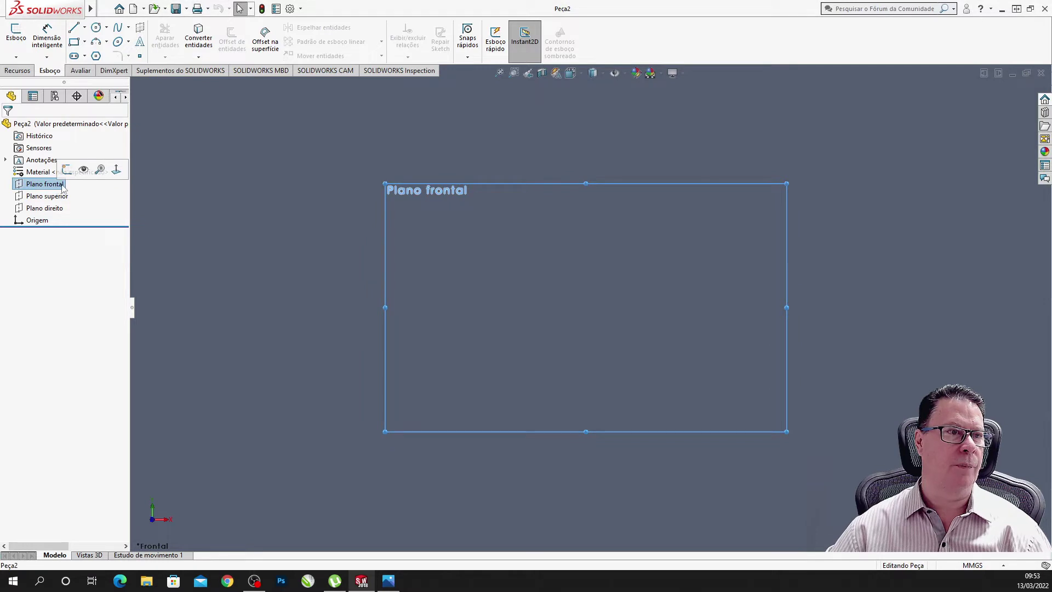
left_click(116, 170)
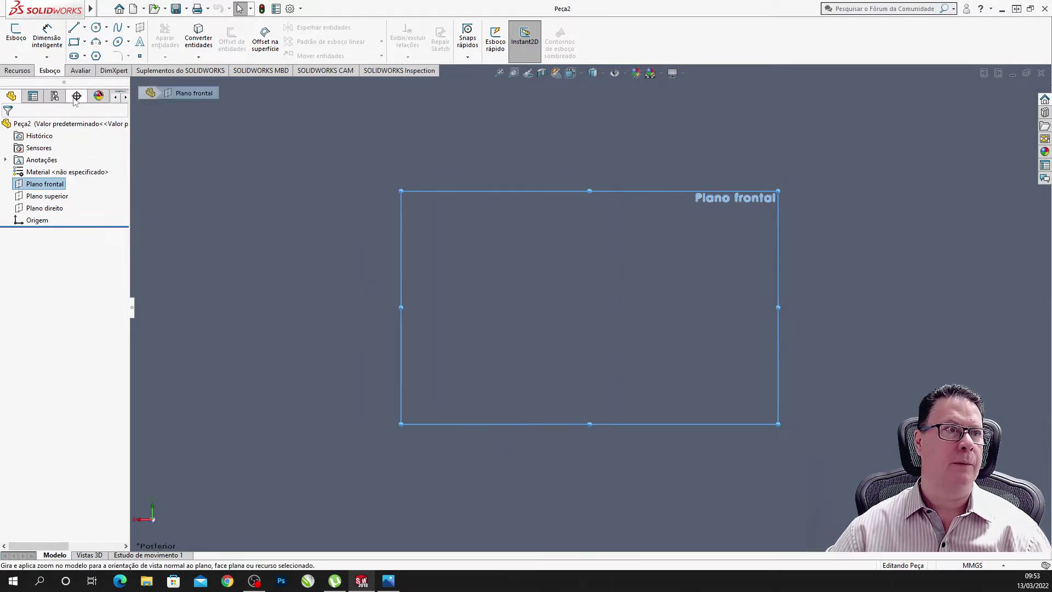
left_click(96, 30)
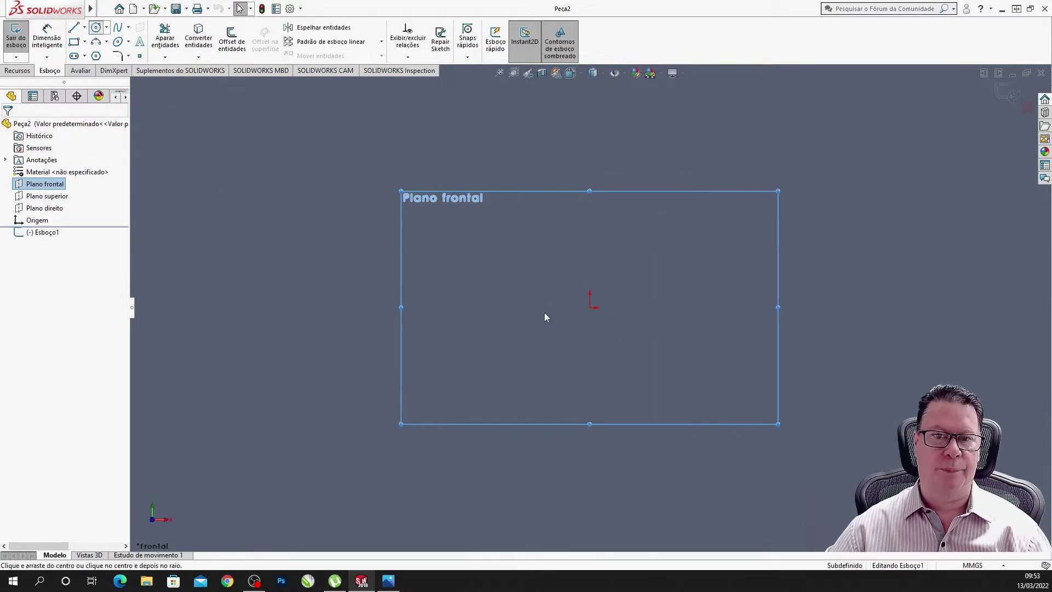
left_click(591, 307)
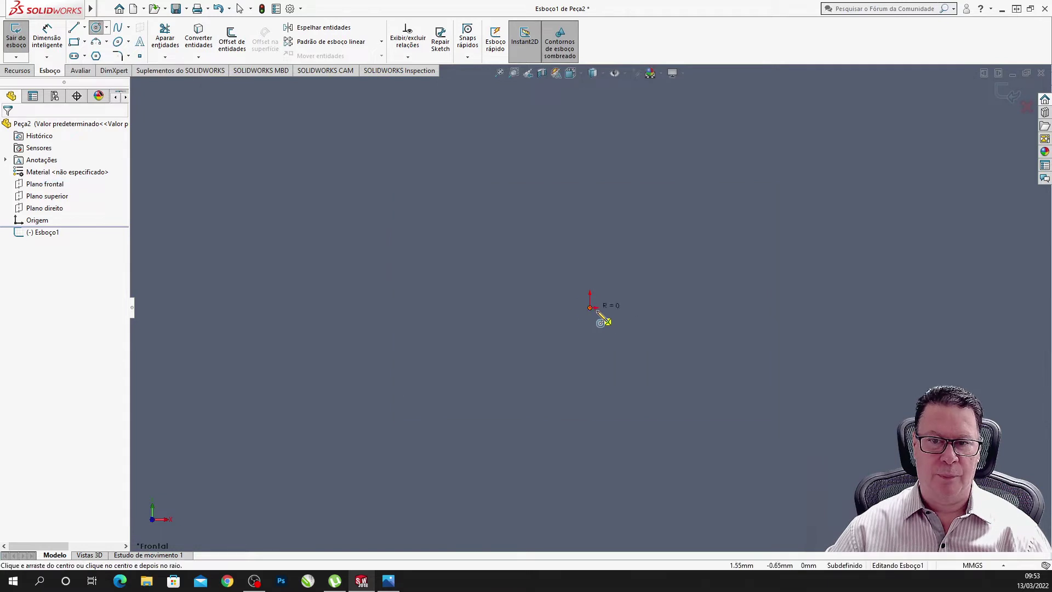
left_click(659, 307)
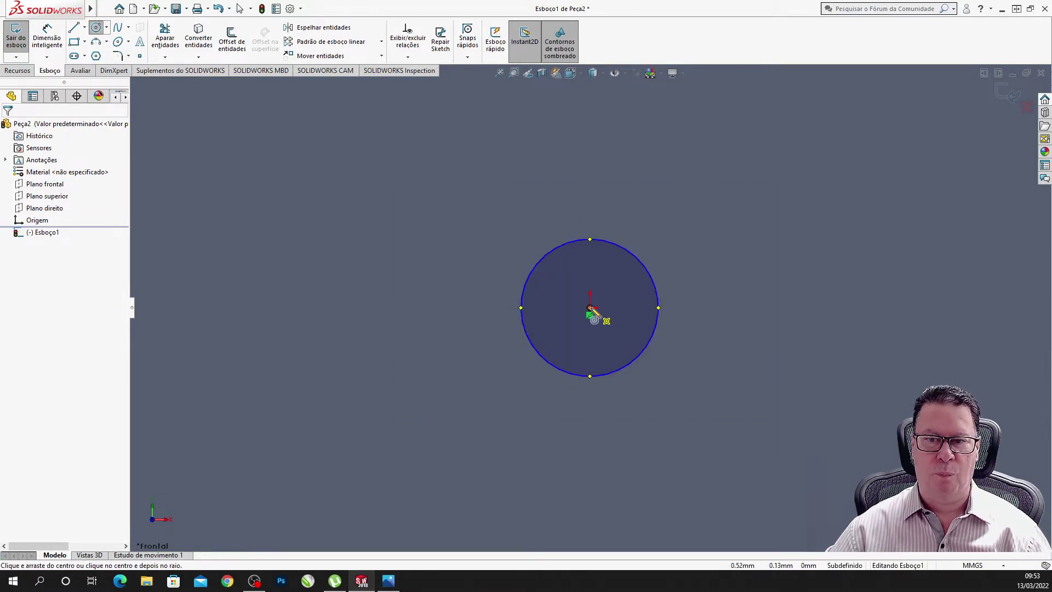
left_click(623, 310)
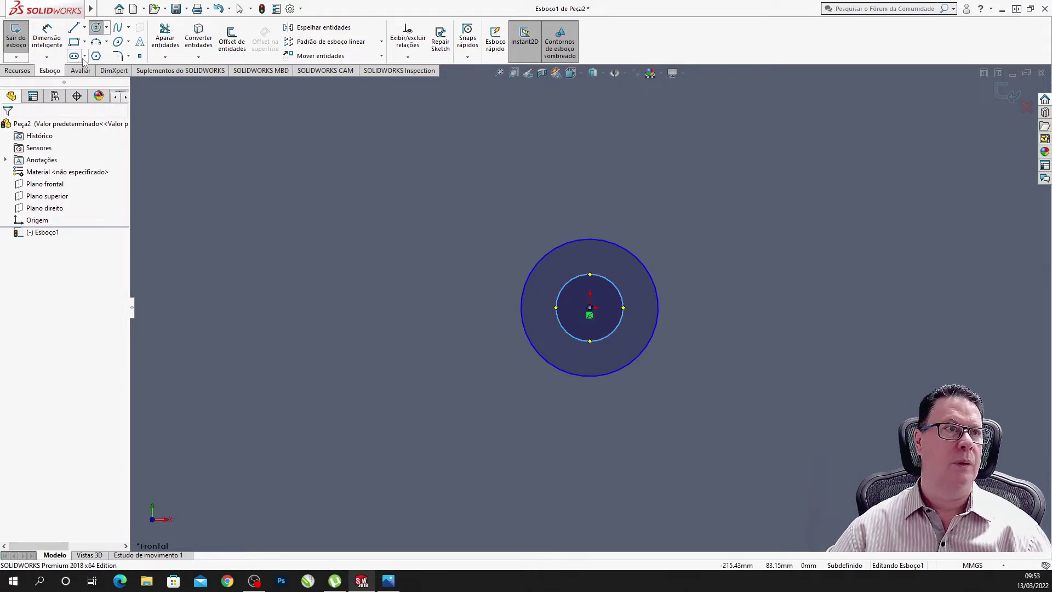
Dimension the outer circle at Ø40 and the inner circle at Ø20.
left_click(48, 38)
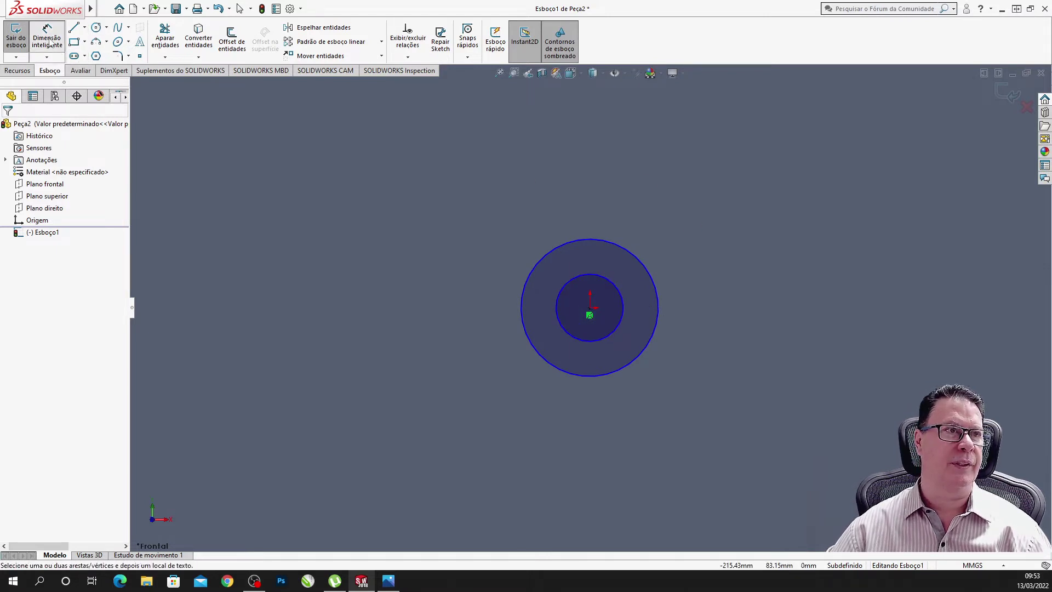
left_click(540, 262)
left_click(396, 204)
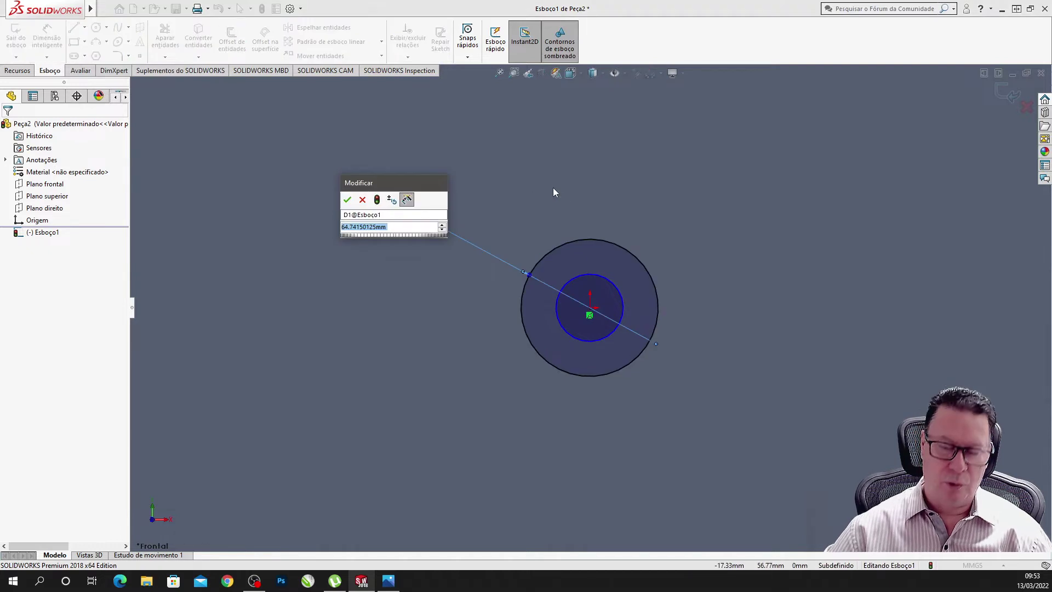
type("40")
key("Return")
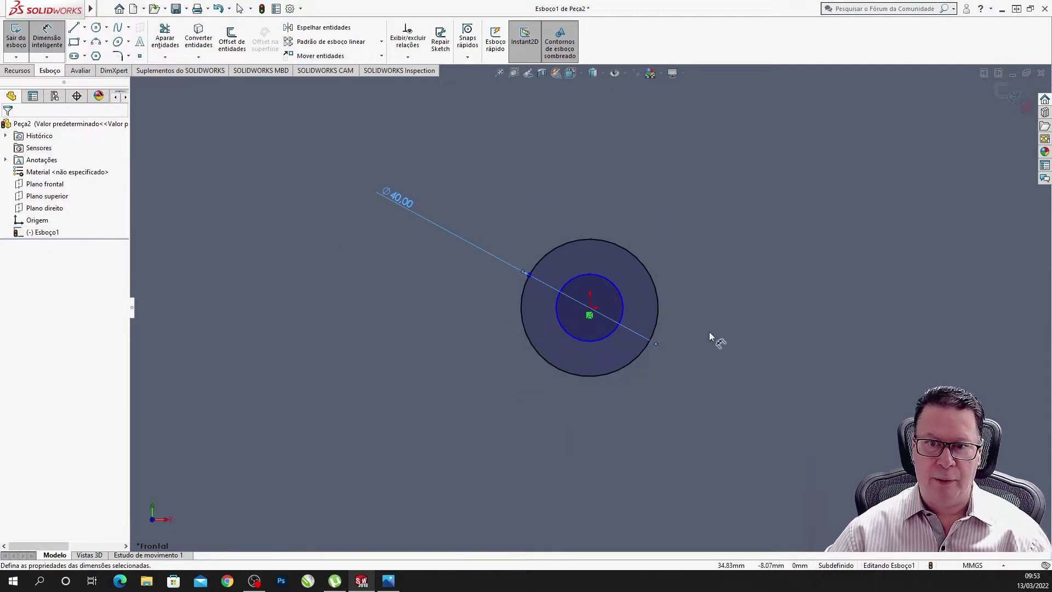
left_click(618, 290)
left_click(715, 213)
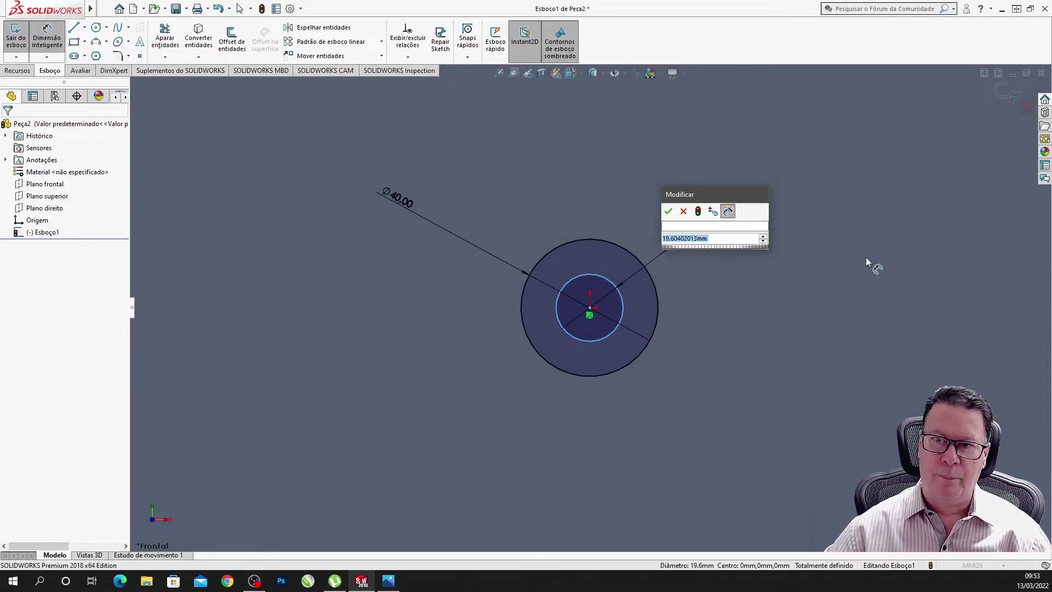
type("20")
key("Return")
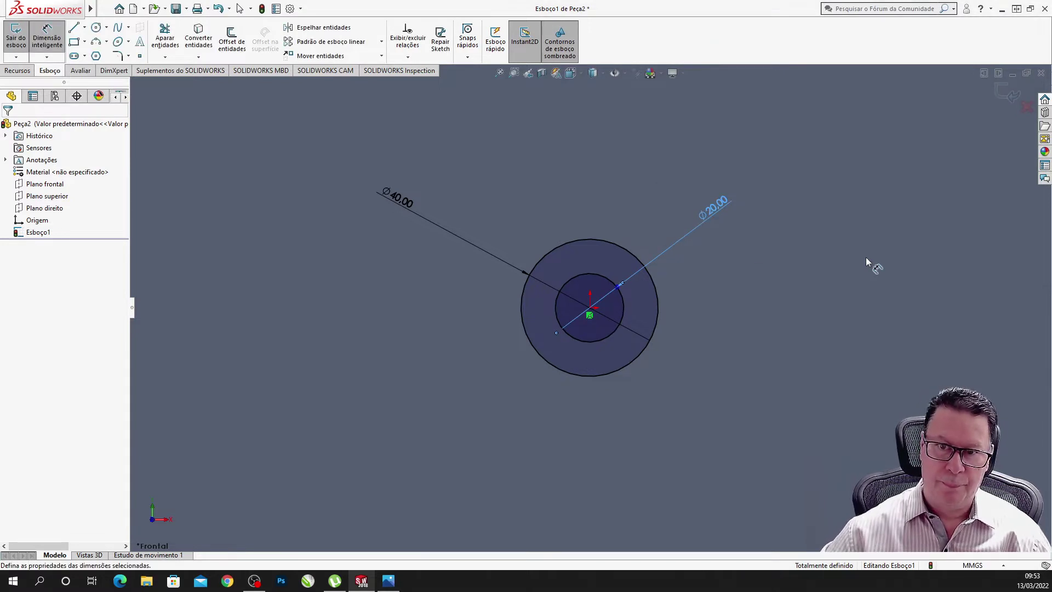
Delete the Ø20.00 and Ø40.00 diameter dimensions again.
key("Escape")
left_click_drag(796, 183, 691, 231)
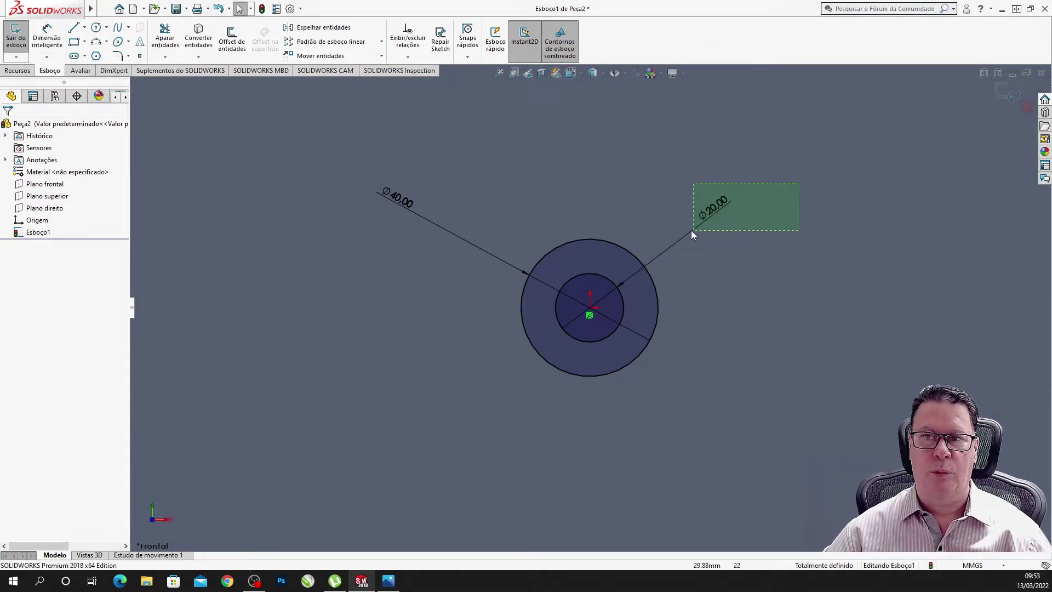
key("Delete")
left_click_drag(479, 212, 430, 272)
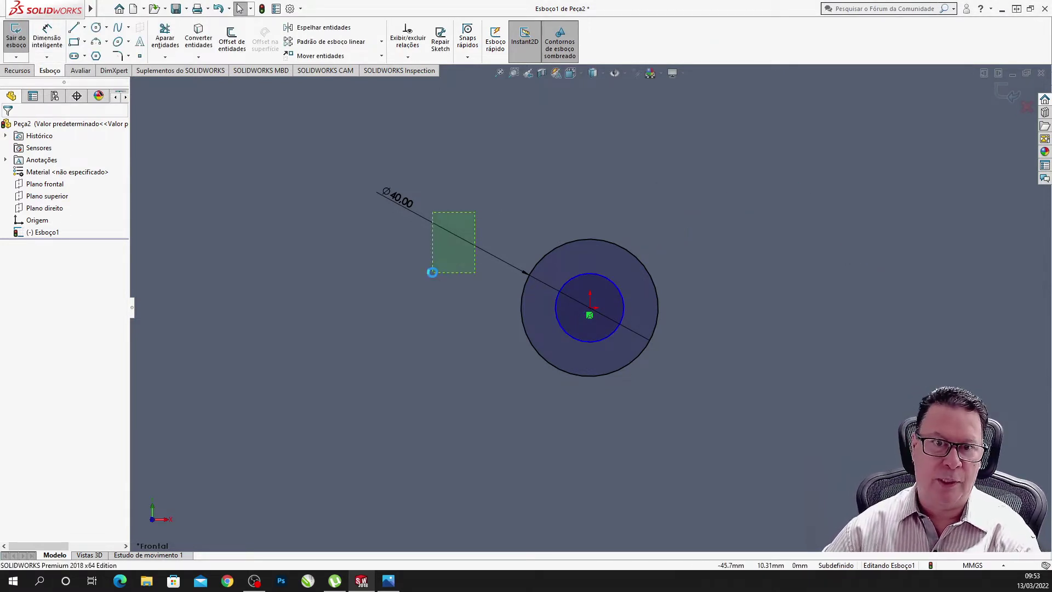
key("Delete")
Draw a horizontal line from the origin out to the right.
left_click(73, 27)
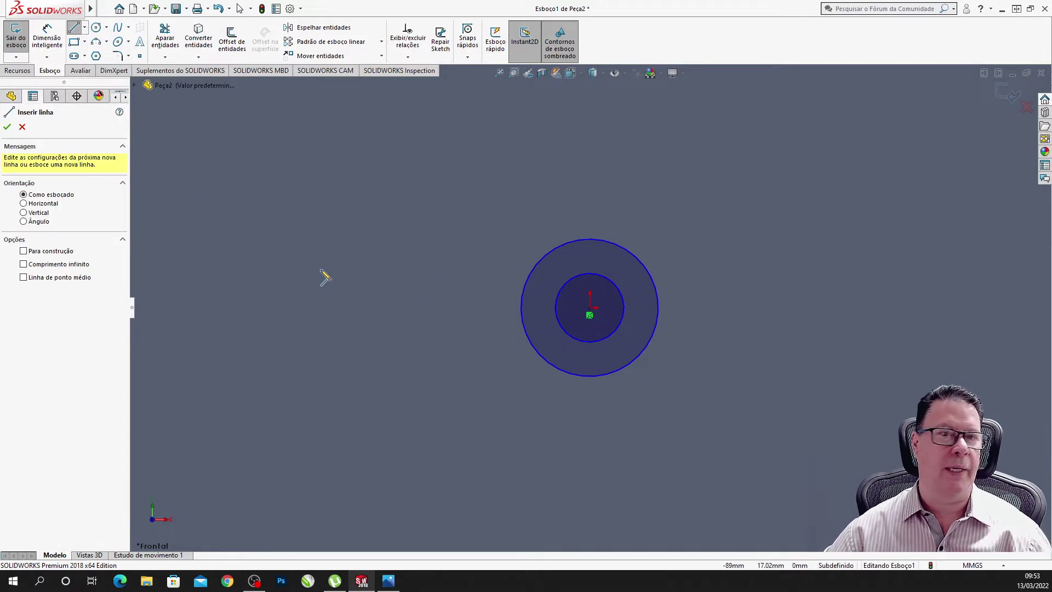
left_click(590, 308)
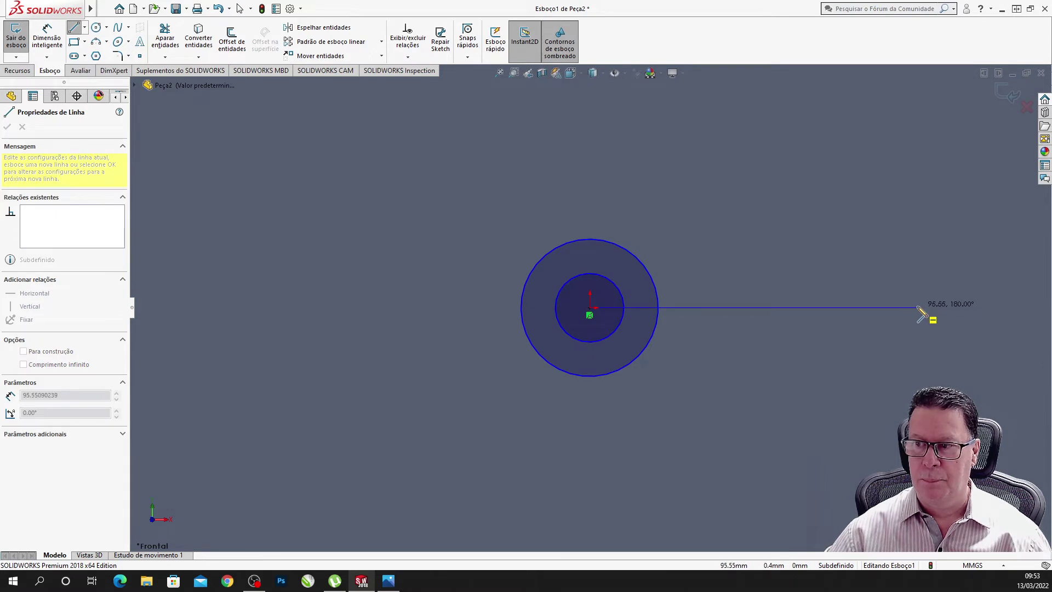
left_click(918, 308)
key("Escape")
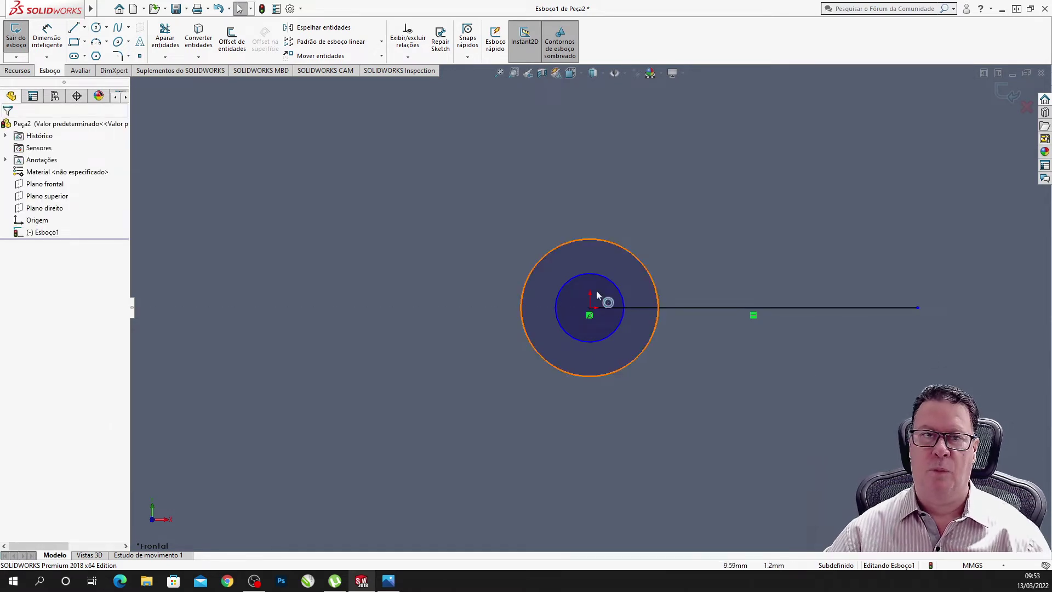
Offset the horizontal line 7.5 mm downward.
left_click(231, 37)
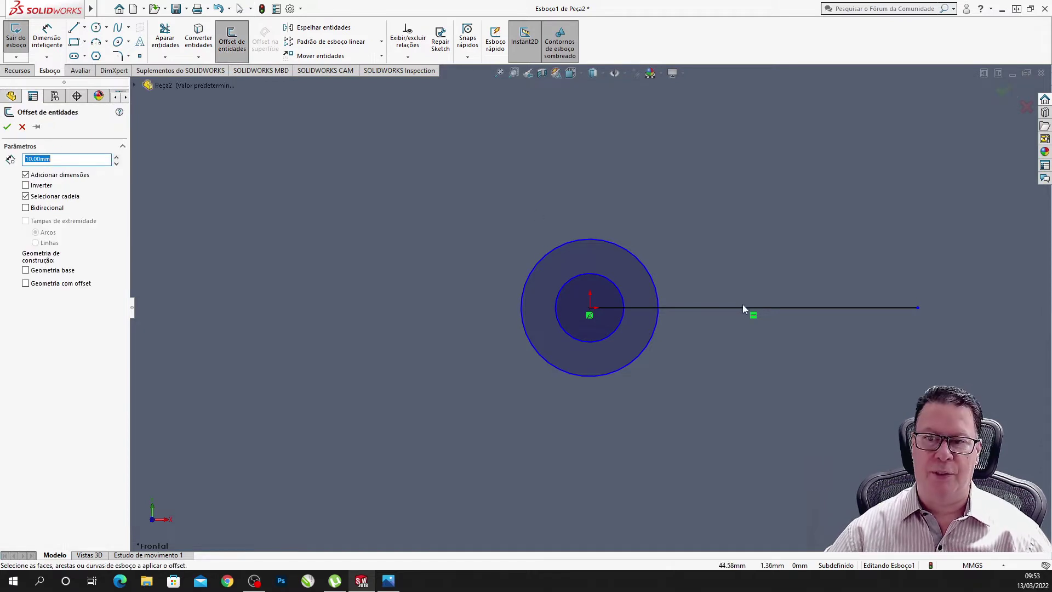
left_click(741, 308)
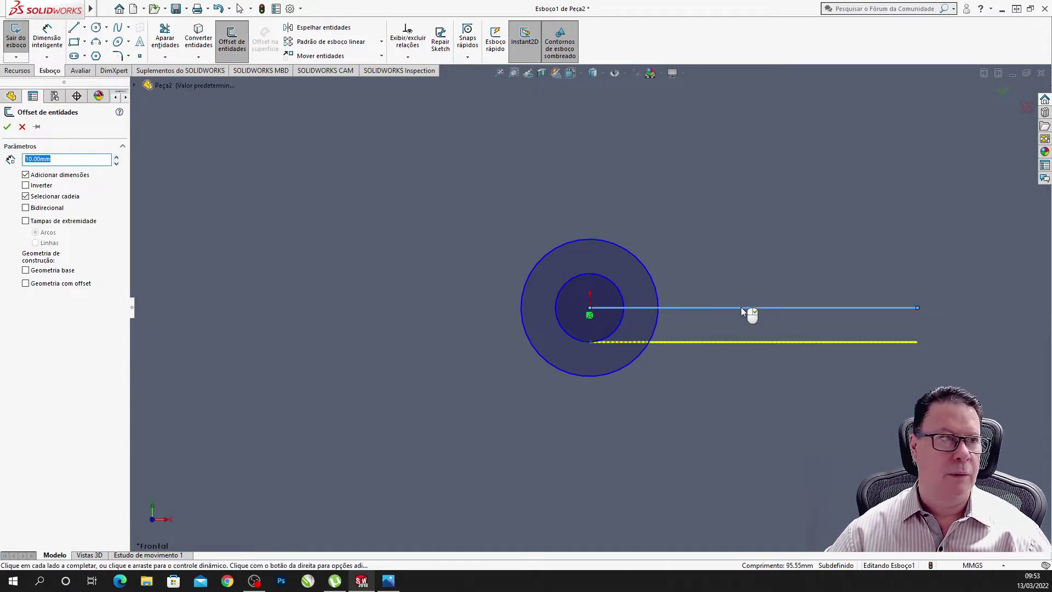
type("7,")
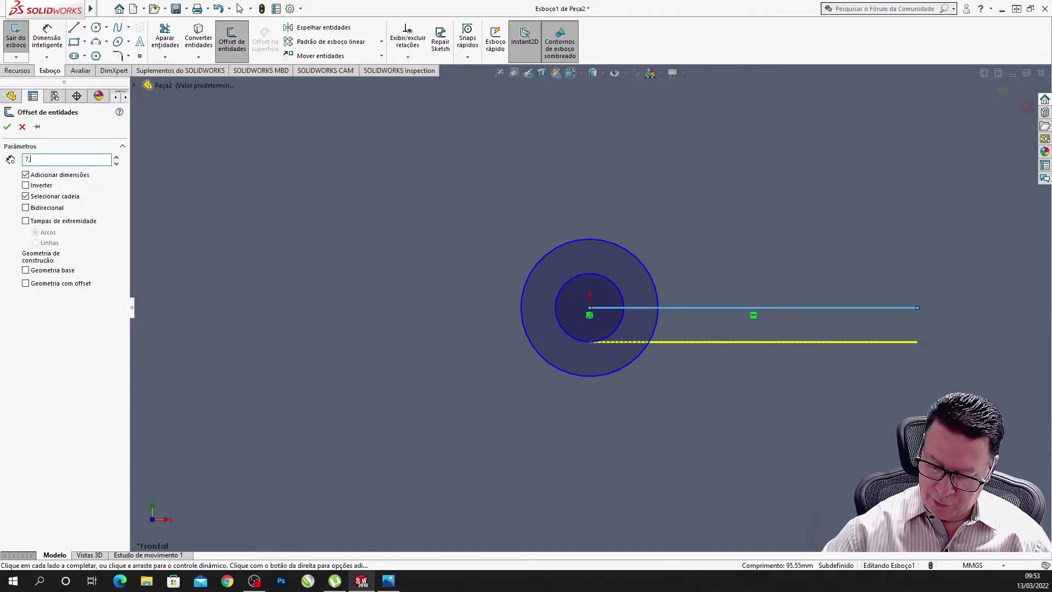
type(".5")
key("Return")
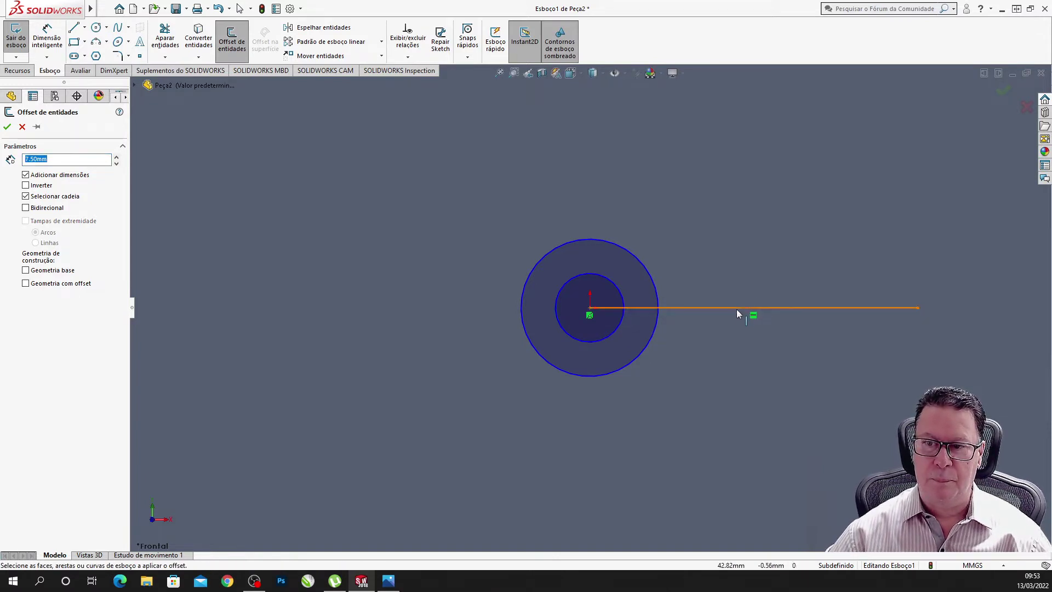
left_click(7, 127)
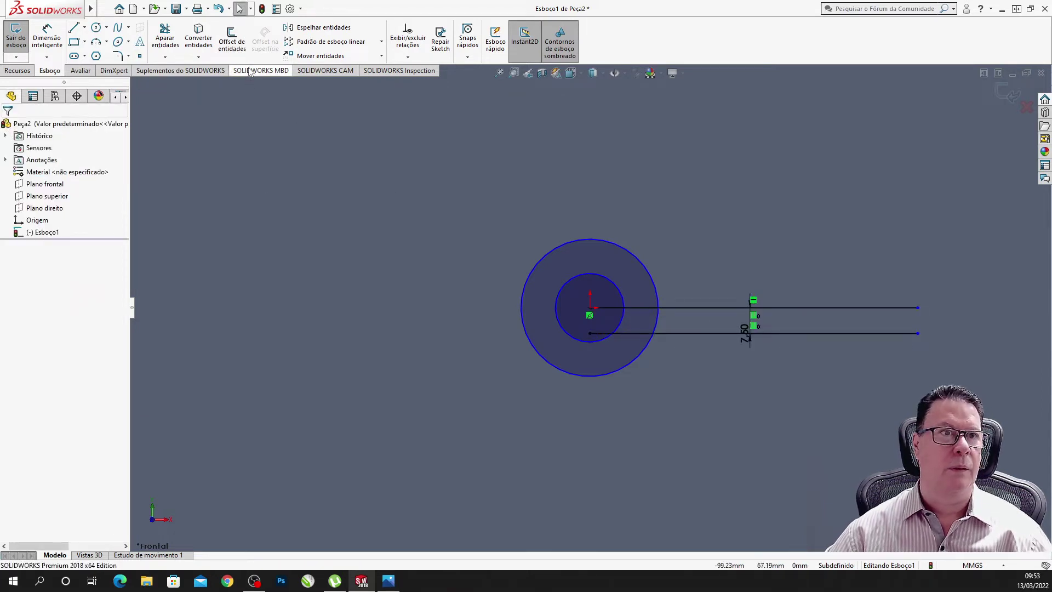
Offset the horizontal line 7.5 mm upward as well.
left_click(232, 41)
left_click(736, 307)
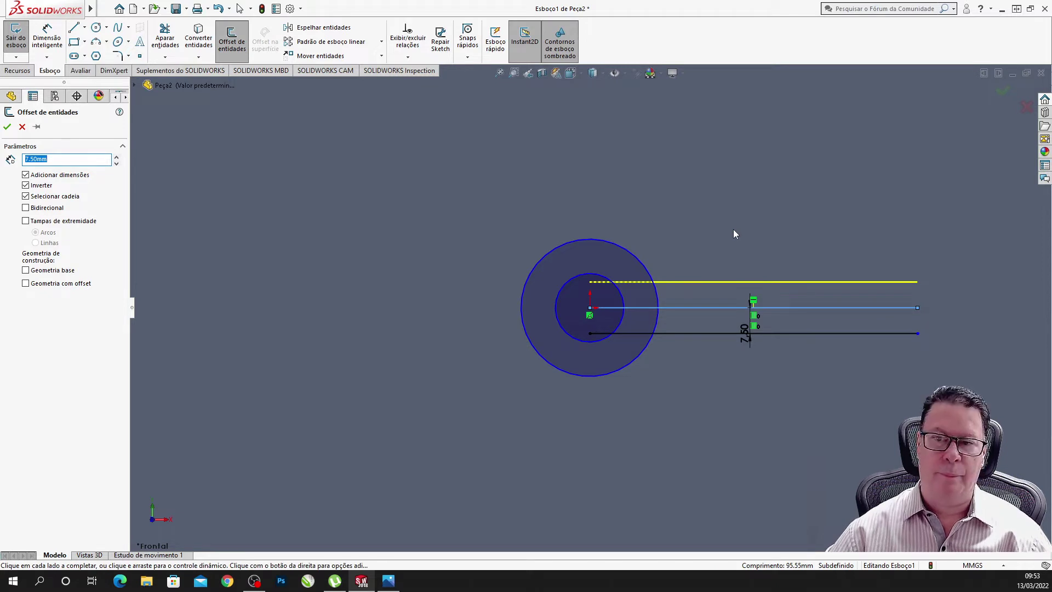
left_click(734, 234)
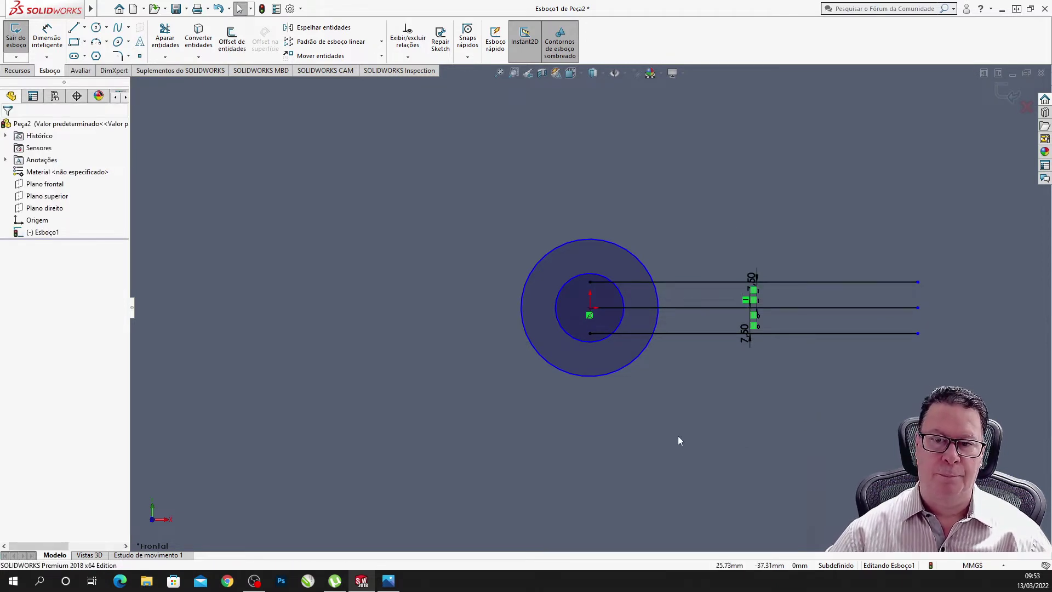
scroll(676, 435, "up", 2)
scroll(692, 416, "down", 1)
Draw a middle line from the outer circle along the centre line and delete the centre line's right part.
scroll(722, 410, "down", 1)
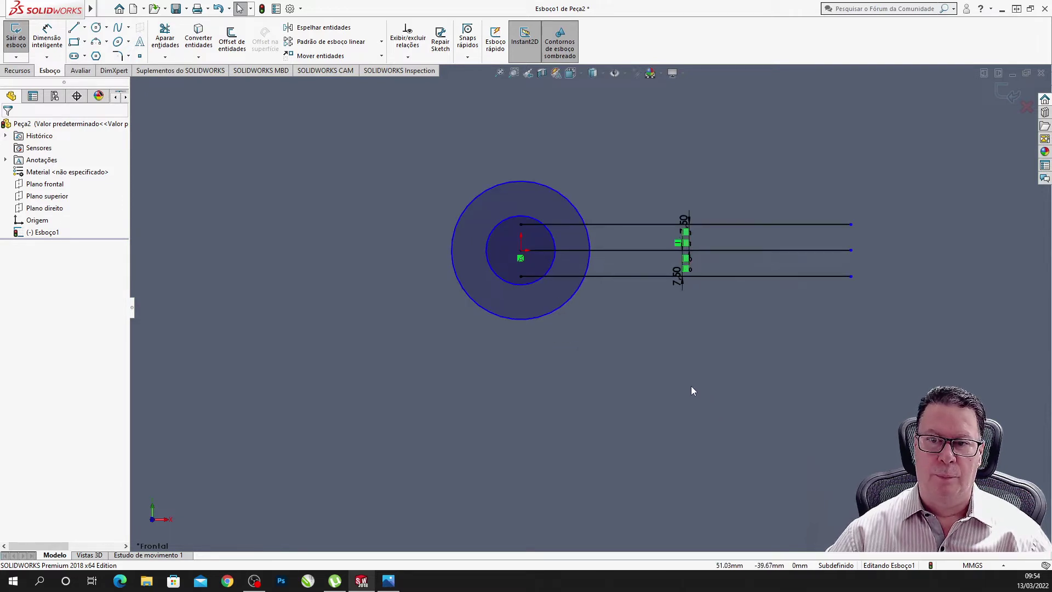
mouse_move(692, 387)
middle_mouse_down()
mouse_move(559, 435)
mouse_move(641, 429)
middle_mouse_up()
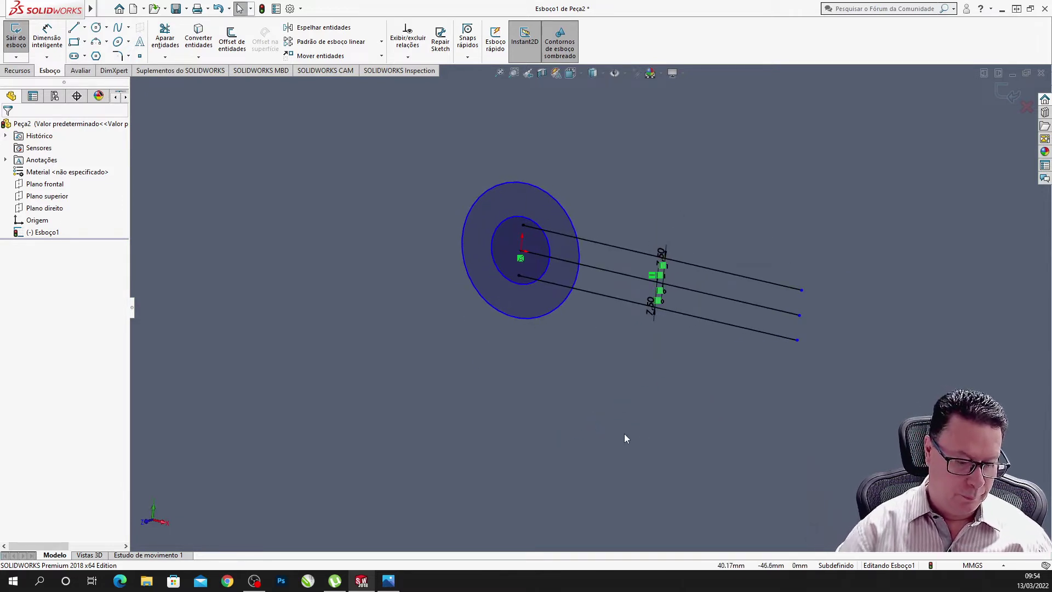
key("ctrl+1")
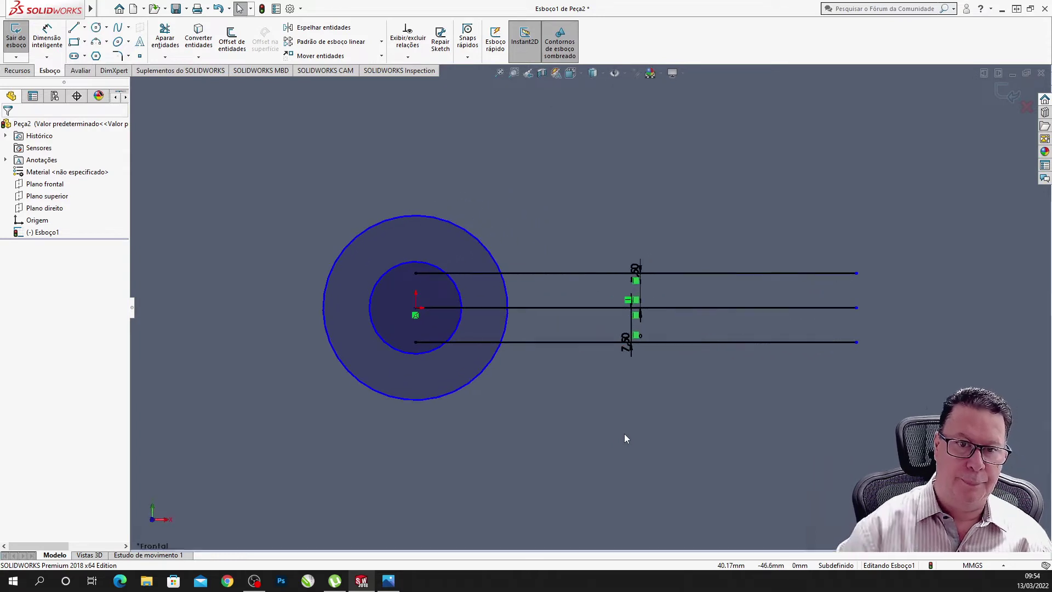
key("l")
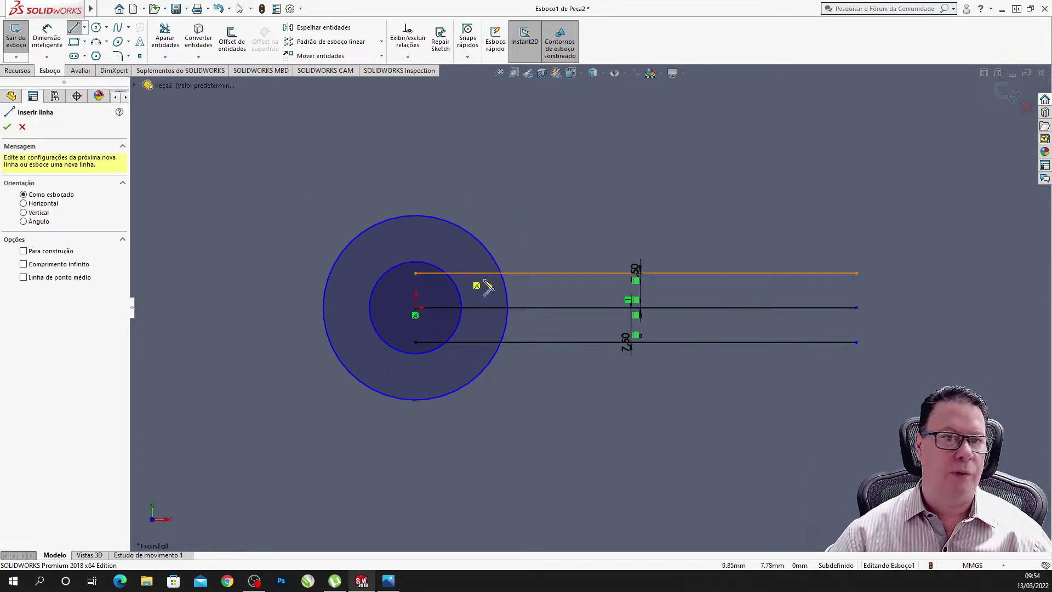
left_click(506, 308)
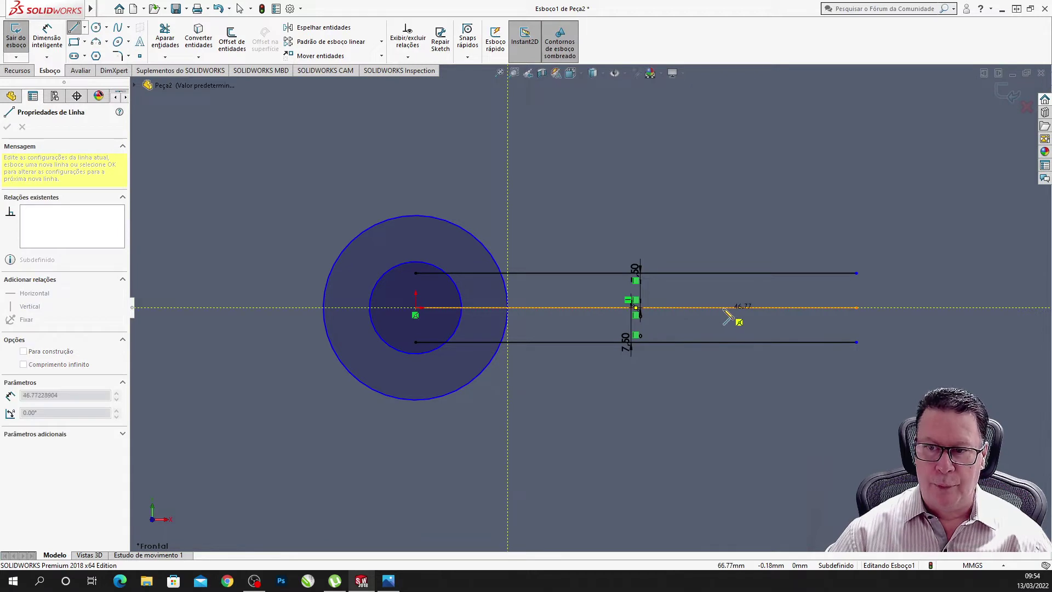
left_click(744, 309)
key("Escape")
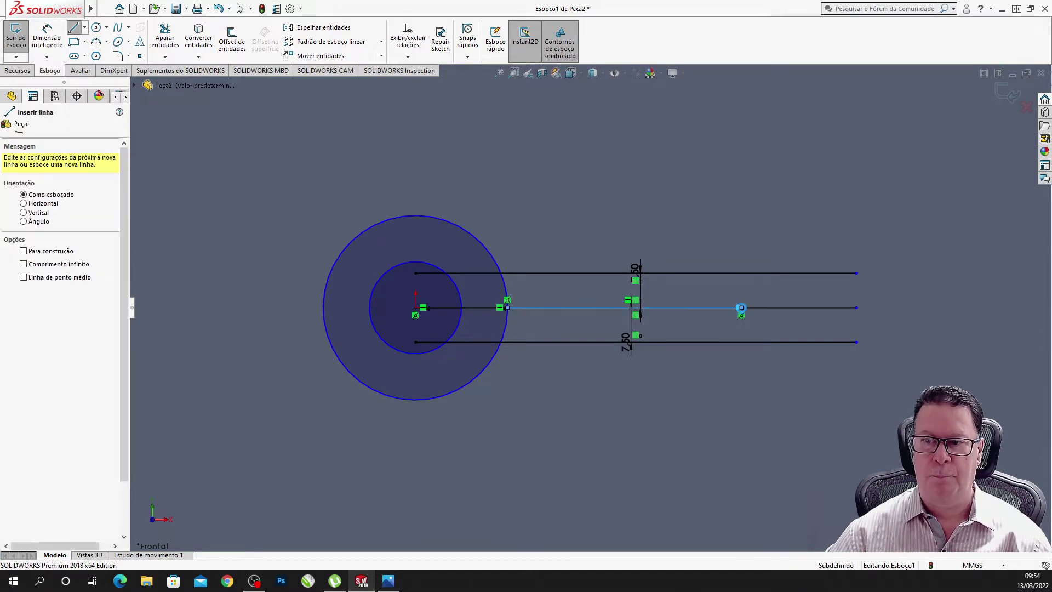
key("Escape")
left_click_drag(842, 317, 843, 317)
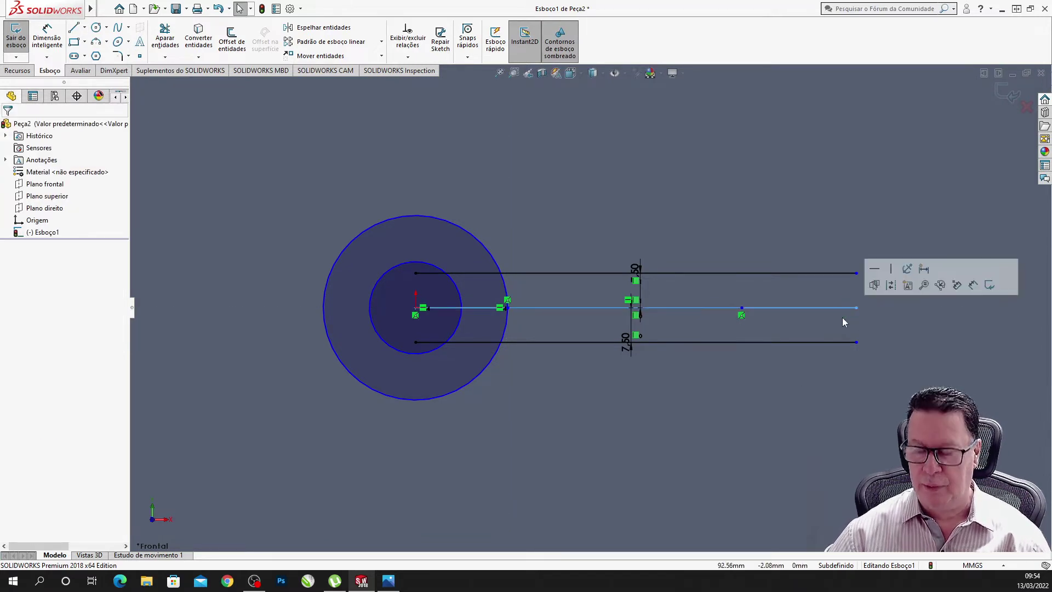
key("Delete")
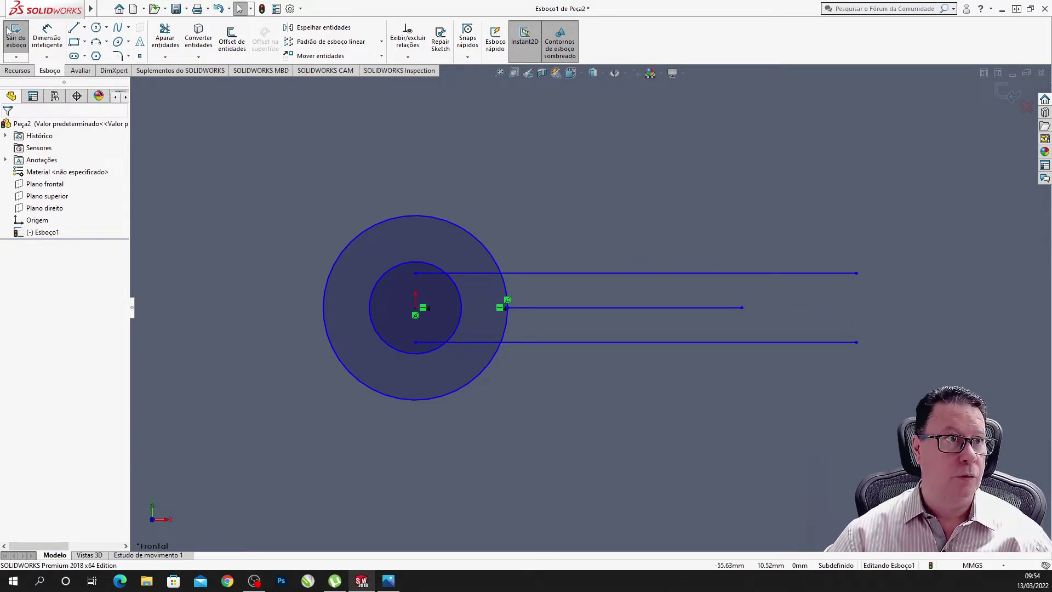
Dimension the middle line to a length of 65 mm.
key("d")
left_click(554, 308)
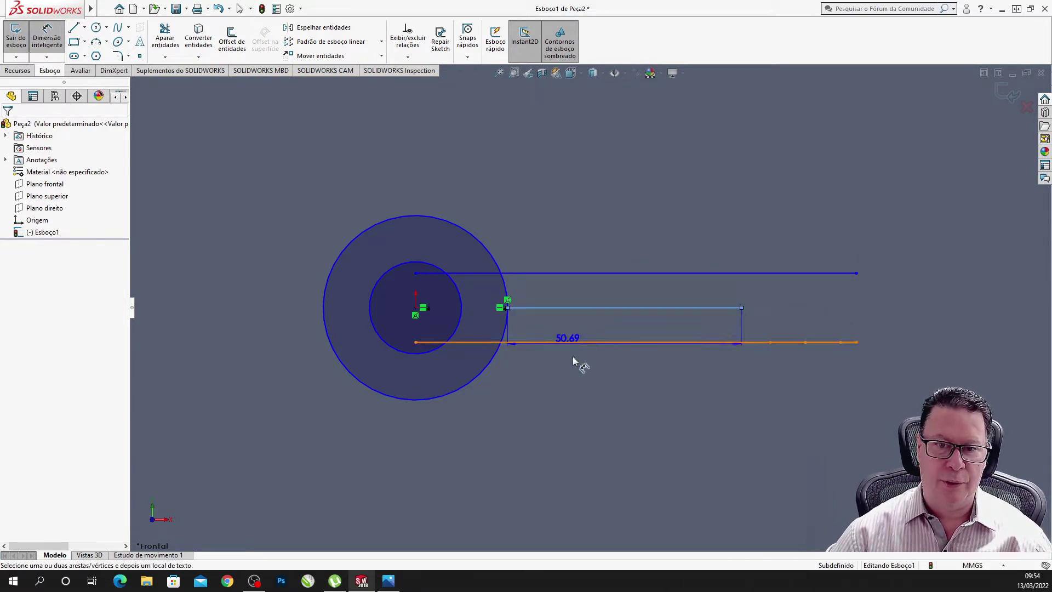
left_click(581, 426)
type("65")
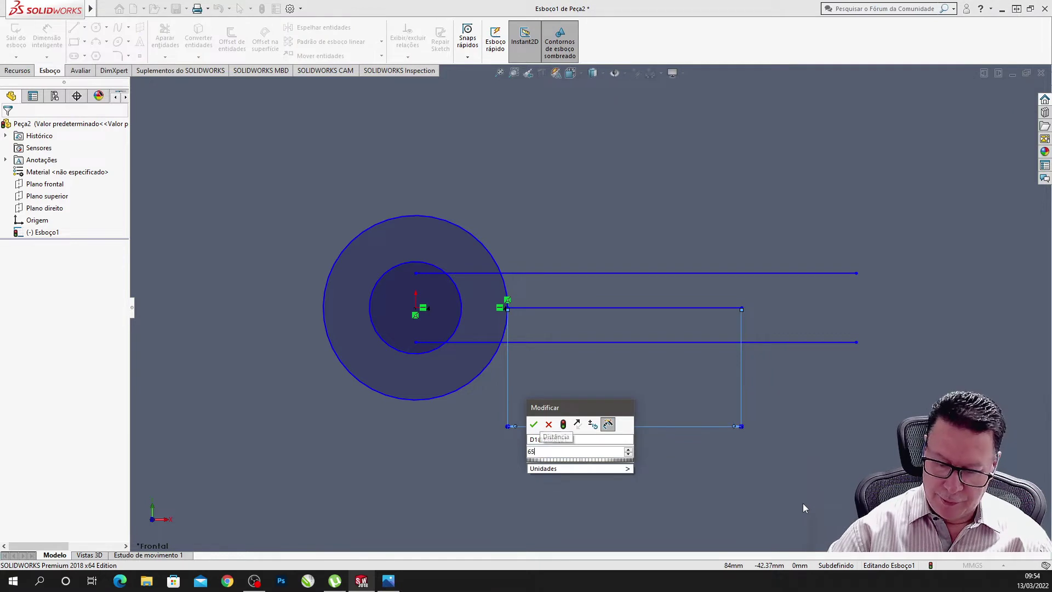
key("Return")
key("Escape")
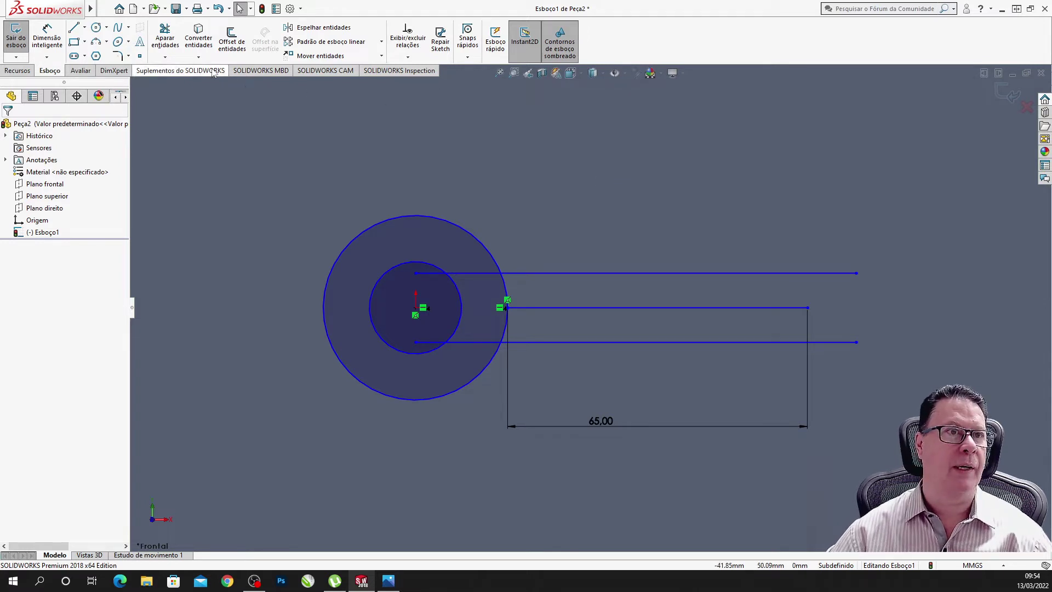
Trim and delete the upper and lower line stubs inside the hole.
left_click(165, 41)
left_click_drag(459, 265, 469, 288)
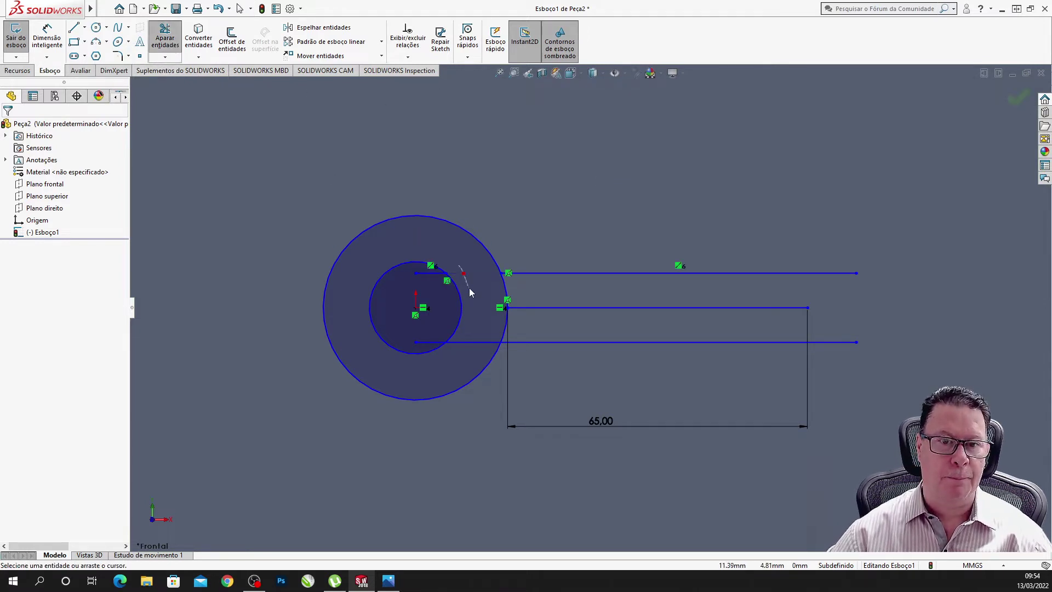
key("Escape")
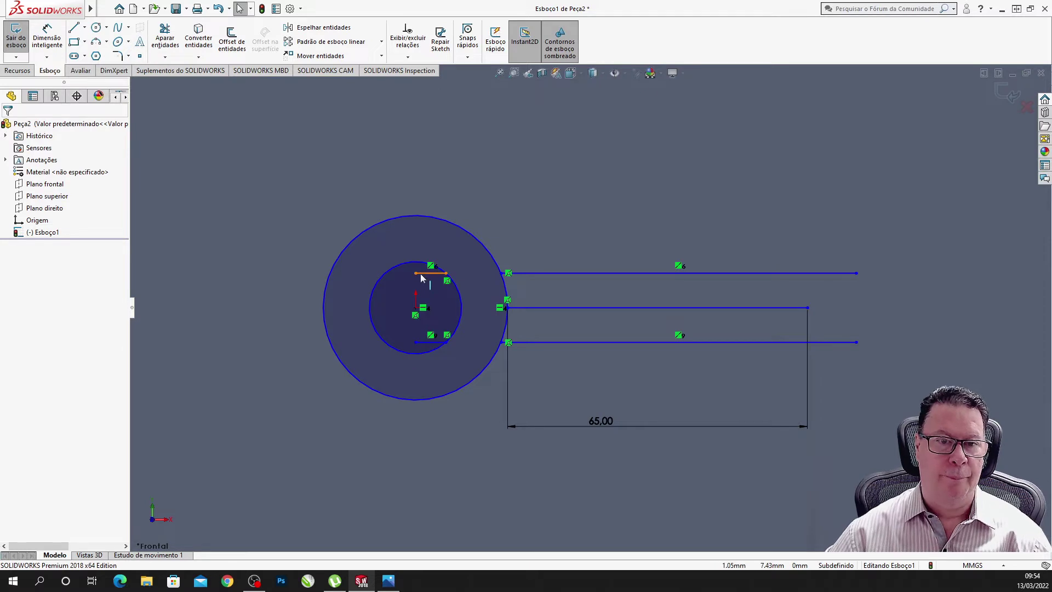
left_click(426, 280)
key("Delete")
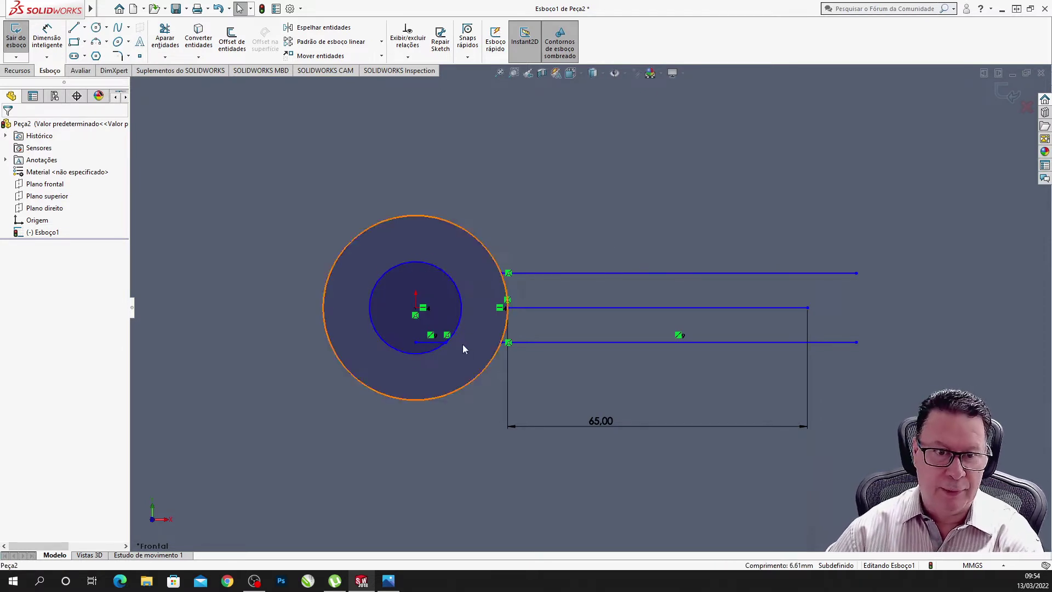
left_click(433, 344)
key("Delete")
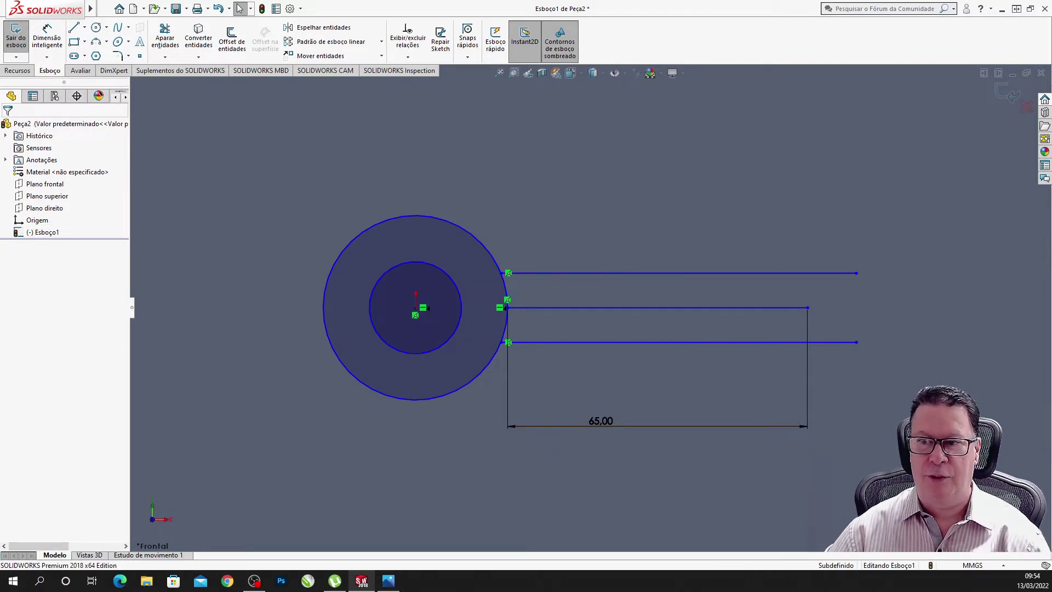
Draw vertical lines below and above the arm from the middle line's end.
key("l")
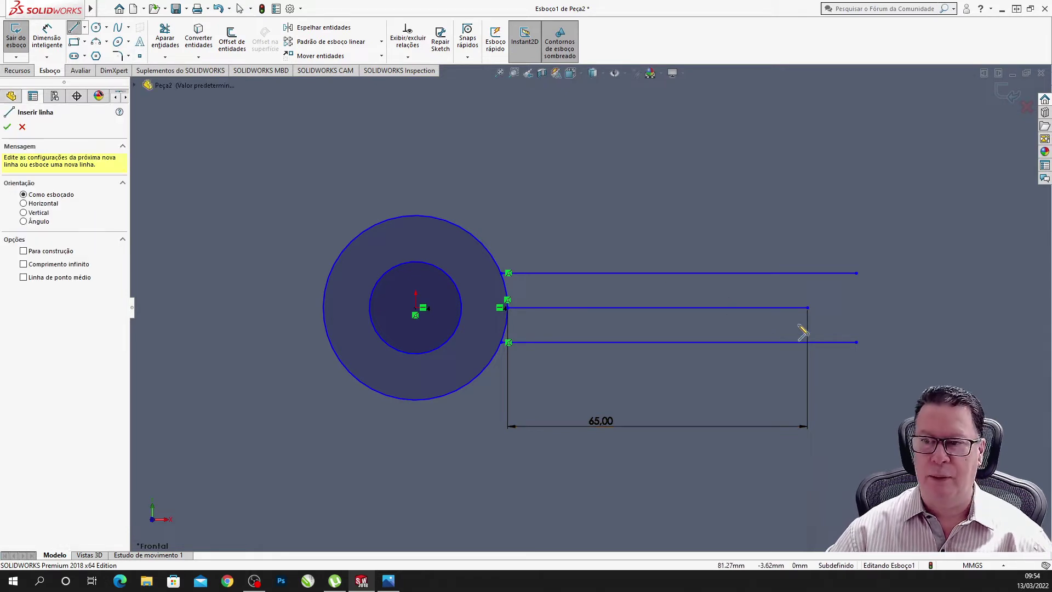
left_click(807, 308)
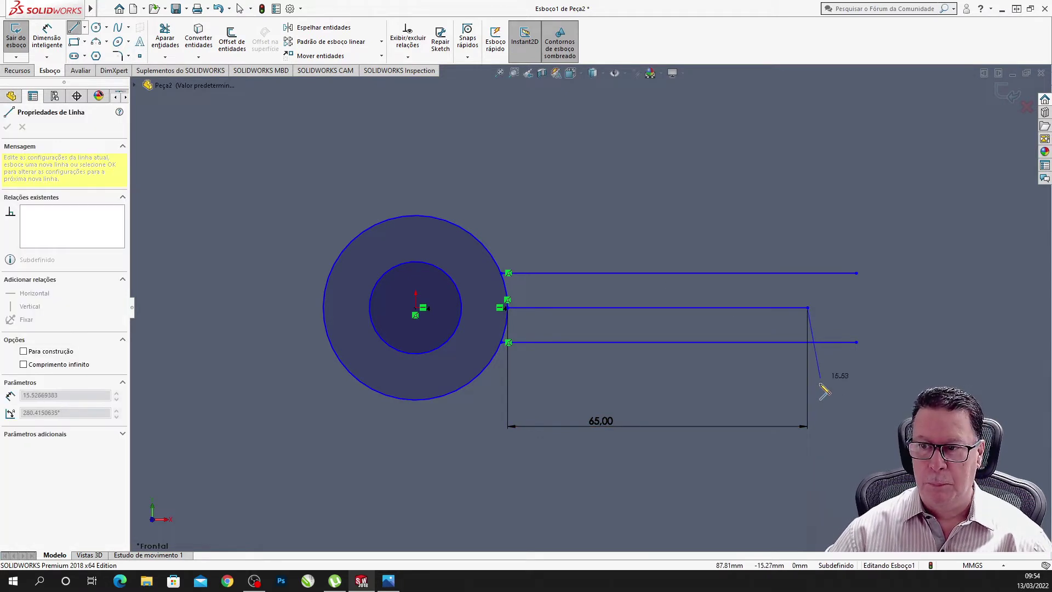
left_click(808, 437)
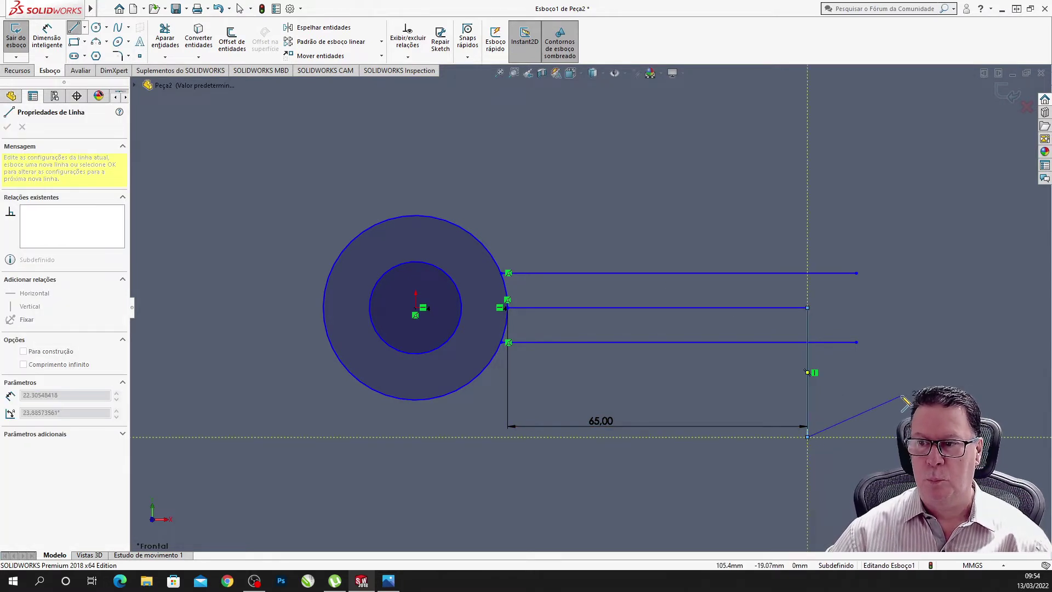
key("Escape")
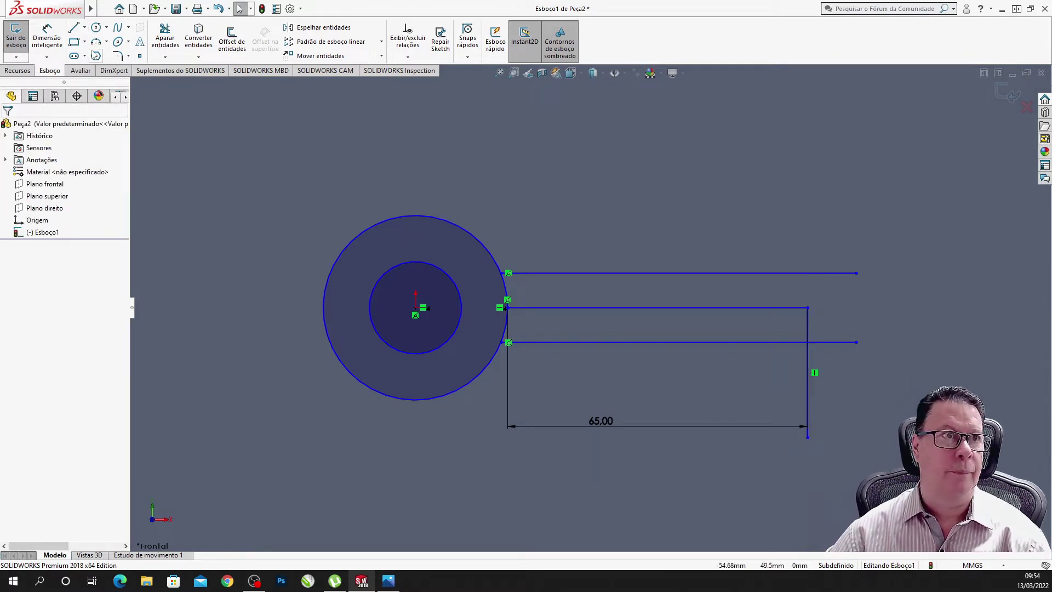
left_click(74, 28)
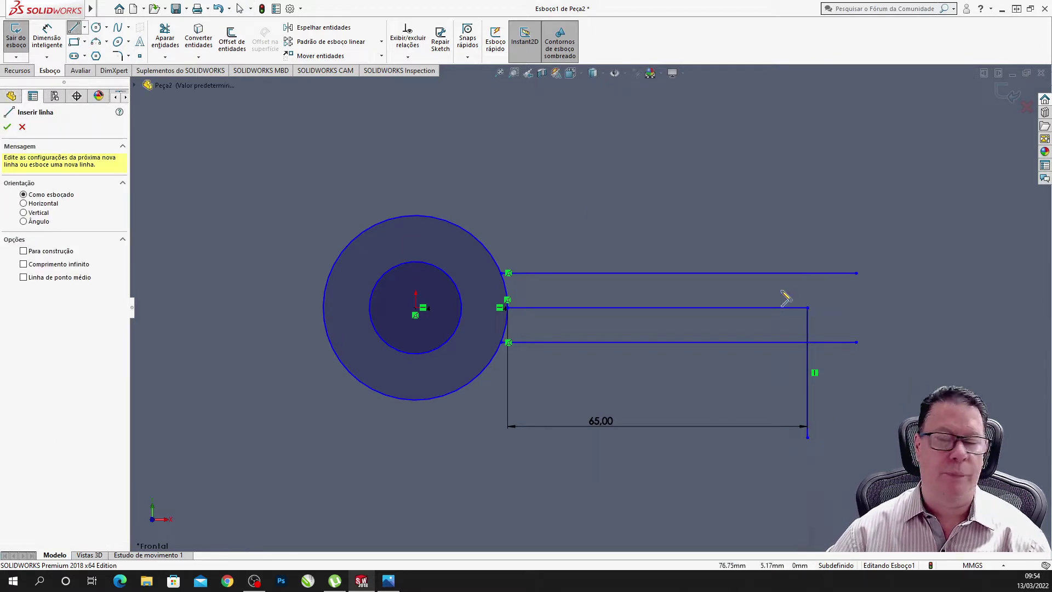
left_click(808, 308)
left_click(807, 206)
key("Escape")
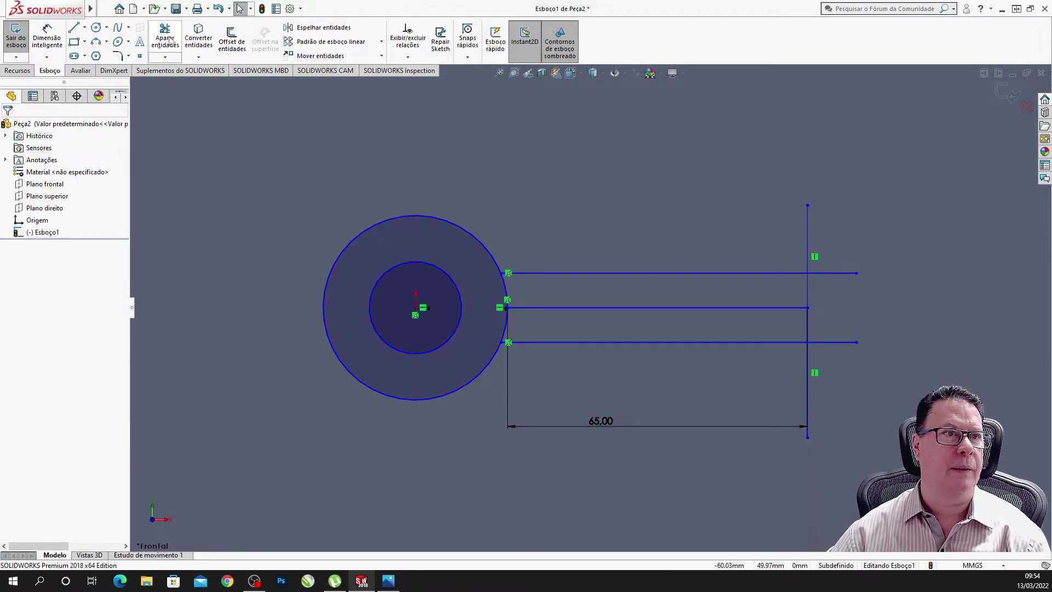
Trim the right overhangs and the lower vertical line, and delete the upper vertical stub.
left_click(165, 37)
left_click_drag(879, 237, 822, 369)
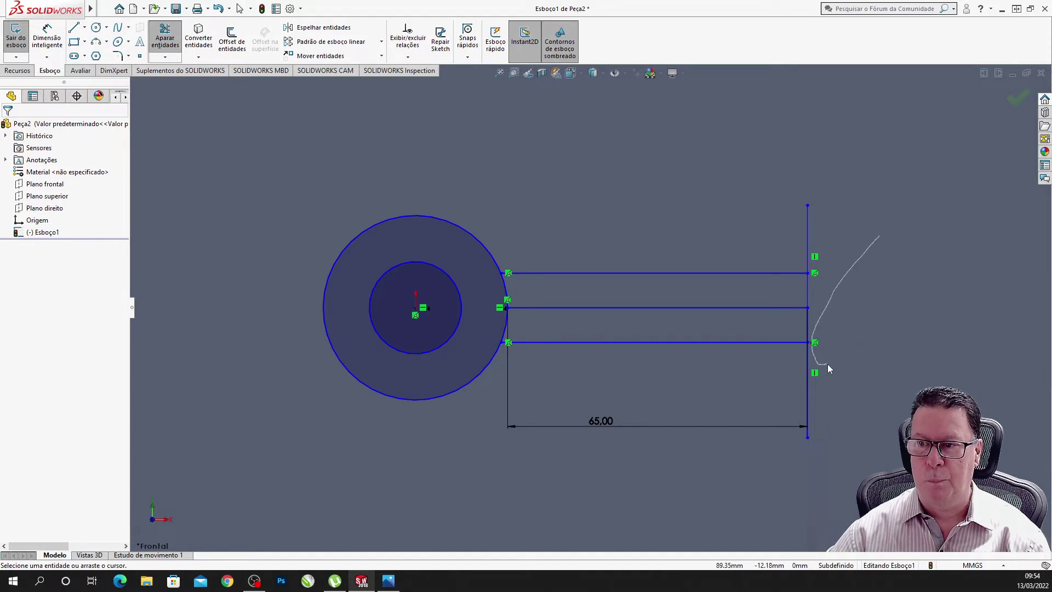
left_click_drag(765, 239, 795, 406)
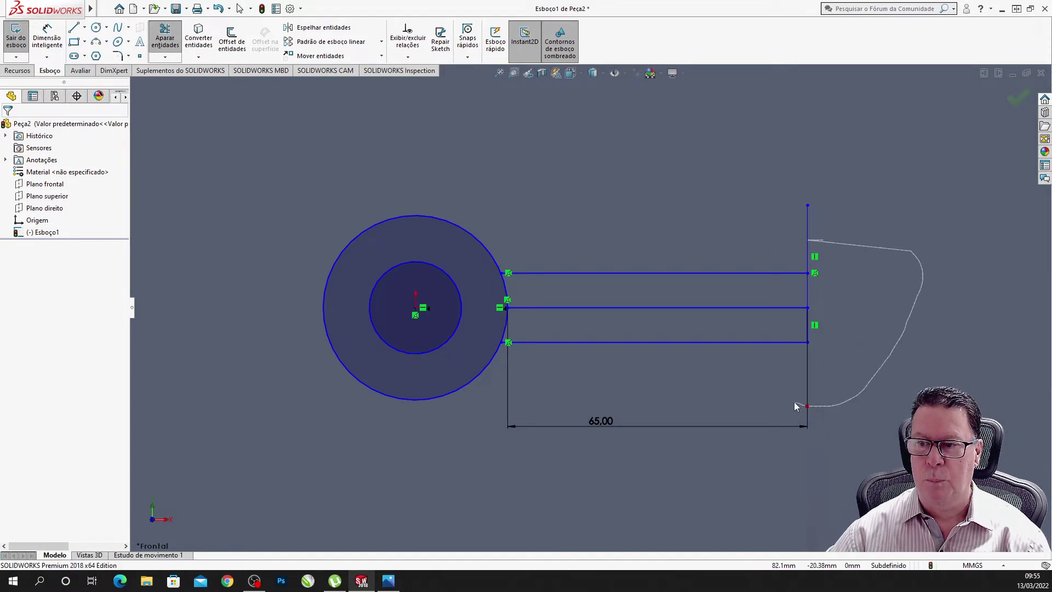
key("Escape")
left_click_drag(775, 163, 846, 282)
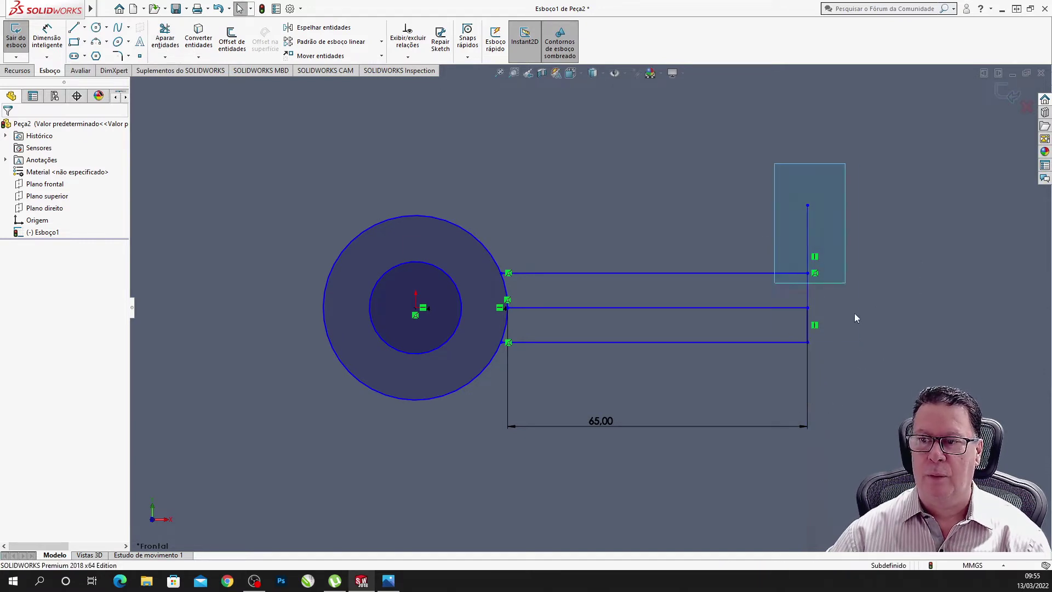
key("Delete")
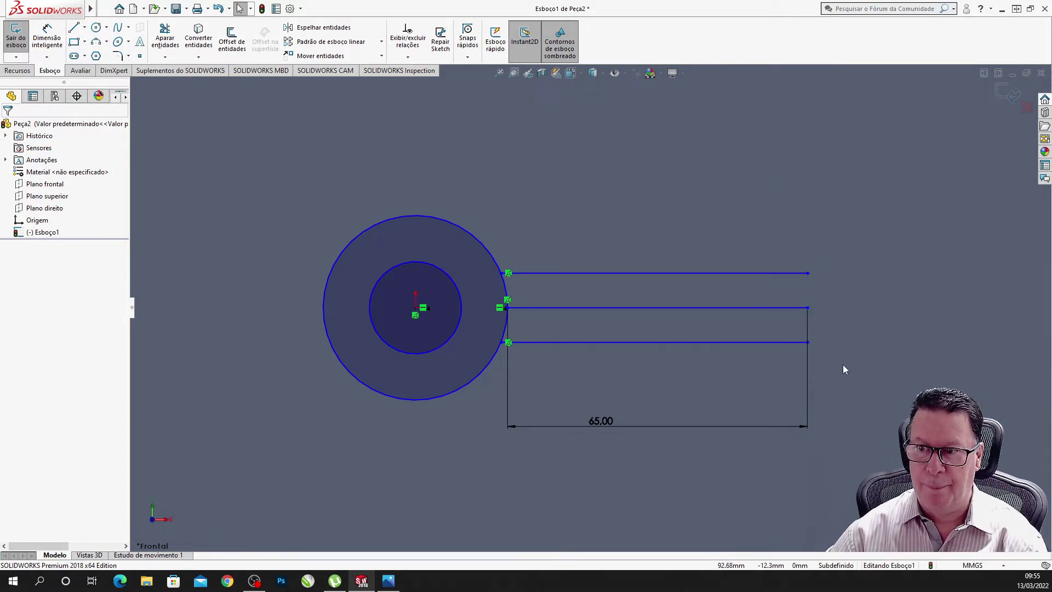
Close the arm's right end with a vertical line between the lower and top lines.
left_click(73, 28)
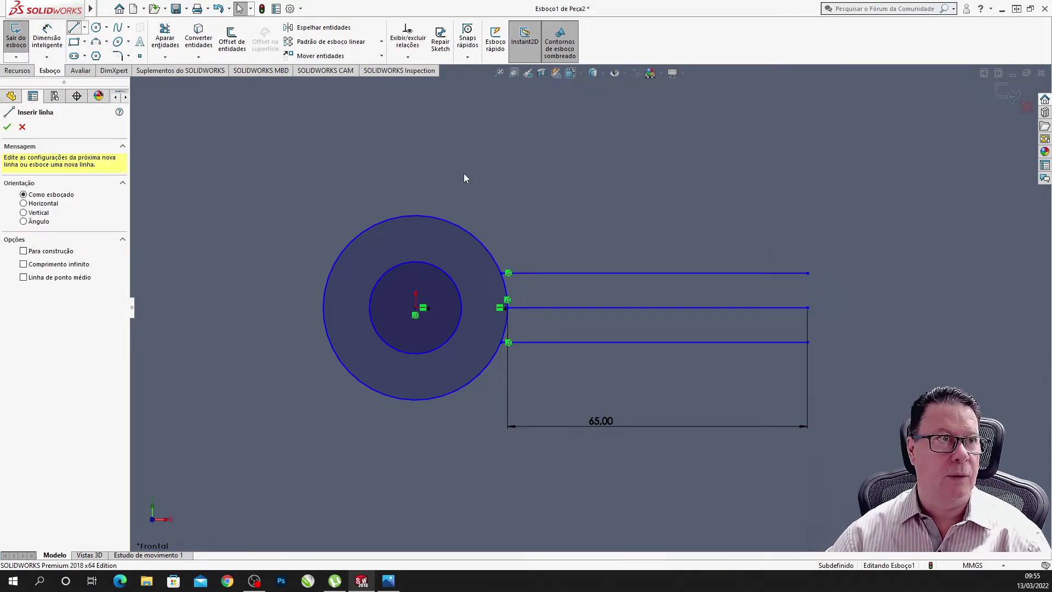
left_click(808, 342)
left_click(808, 273)
key("Escape")
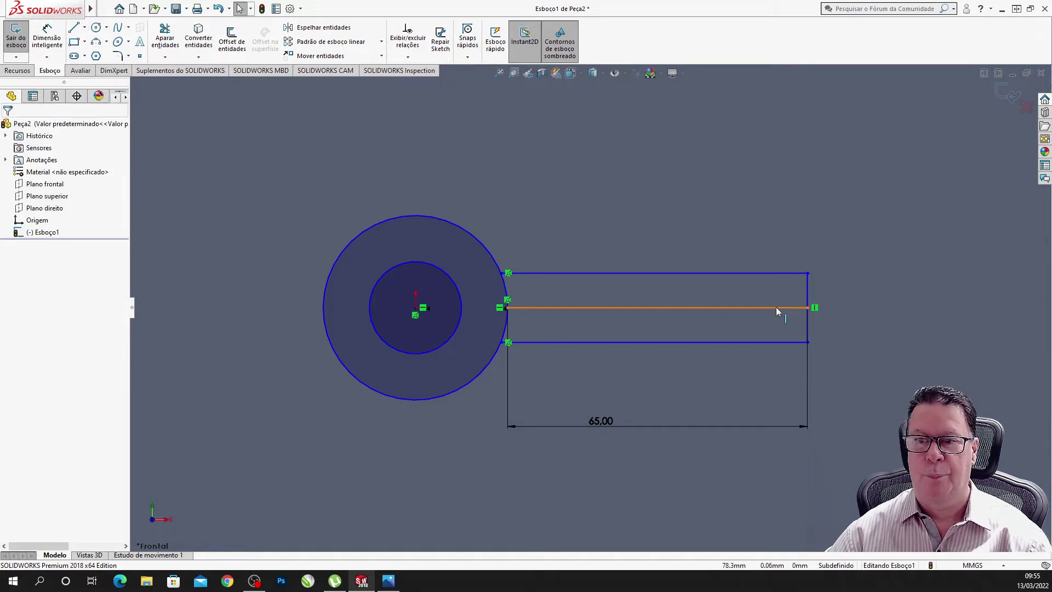
Delete the middle line with its dimension and trim the hub arc between the arm lines.
left_click(698, 308)
key("Delete")
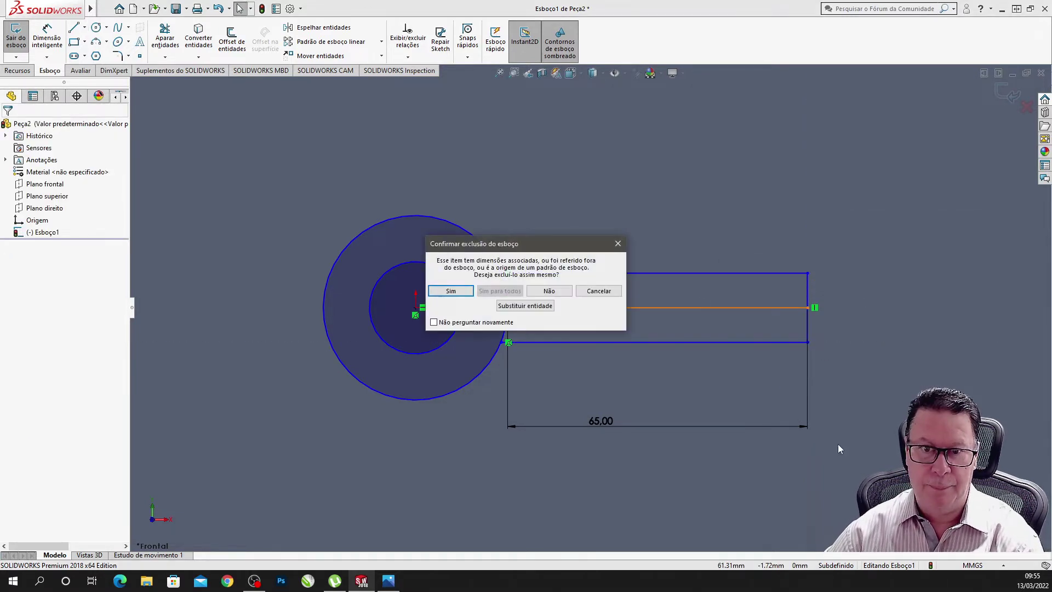
left_click(449, 291)
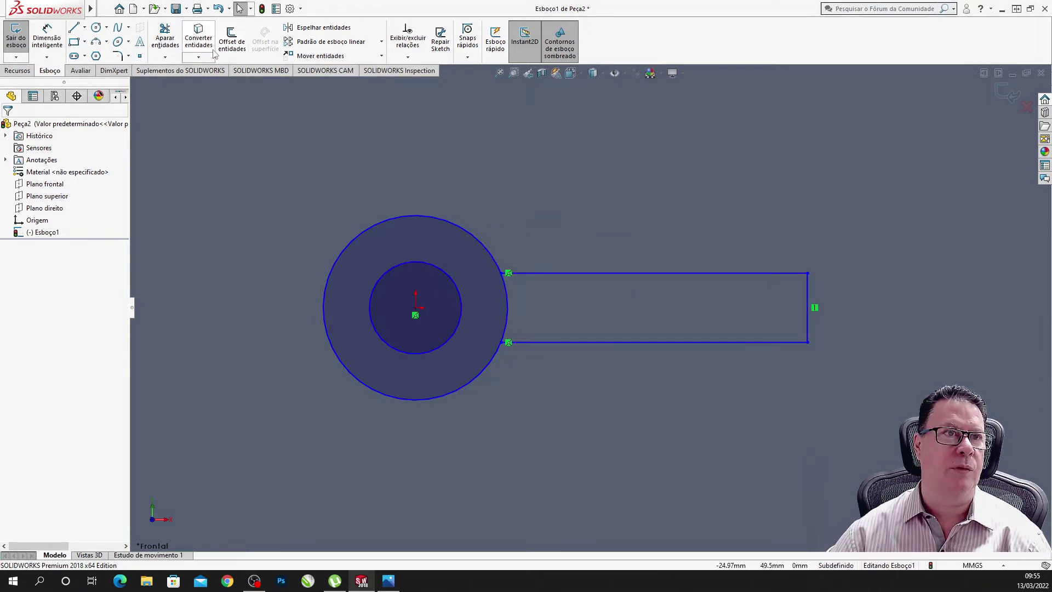
left_click(165, 38)
left_click_drag(486, 290, 513, 301)
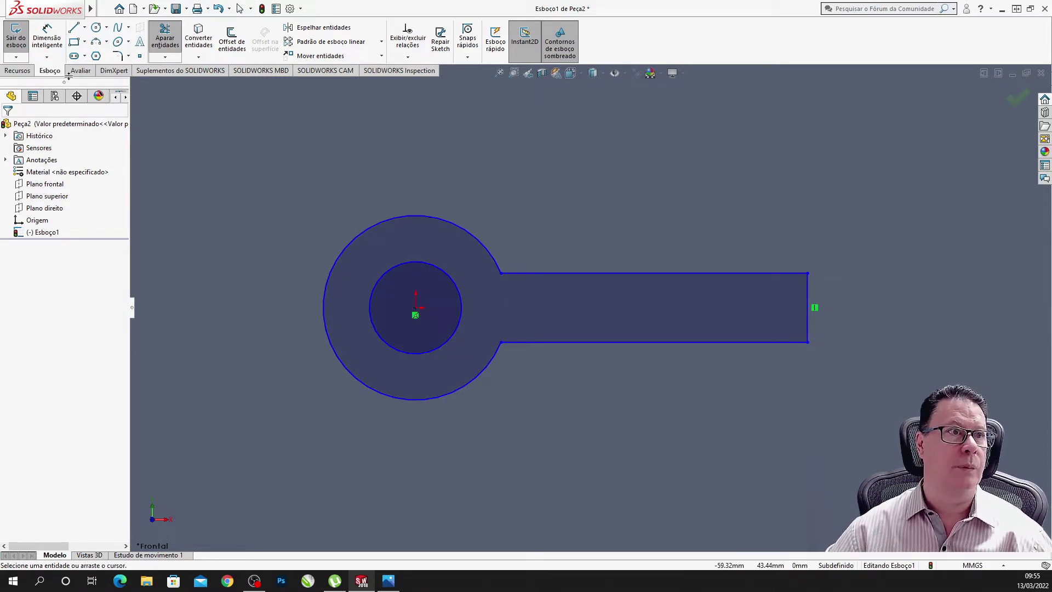
Dimension the arm's end edge to a 15 mm width.
left_click(46, 30)
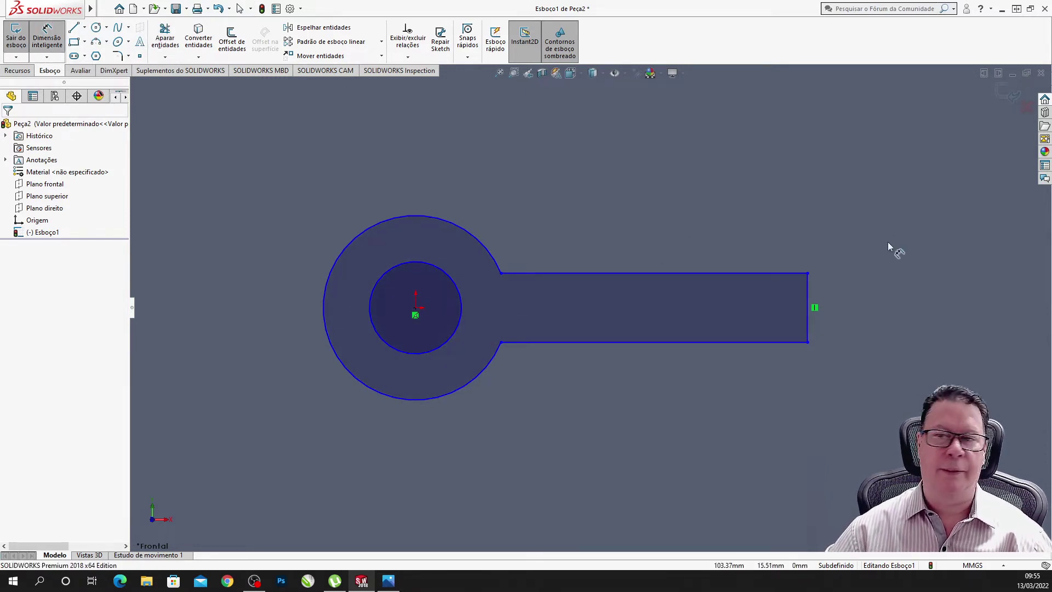
left_click(809, 300)
left_click(880, 305)
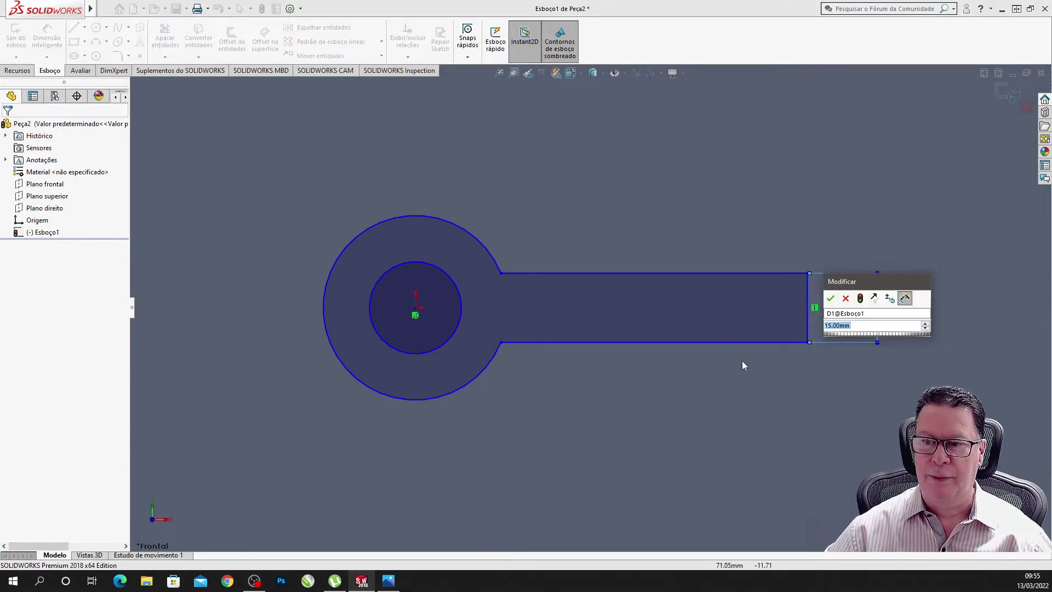
left_click(730, 343)
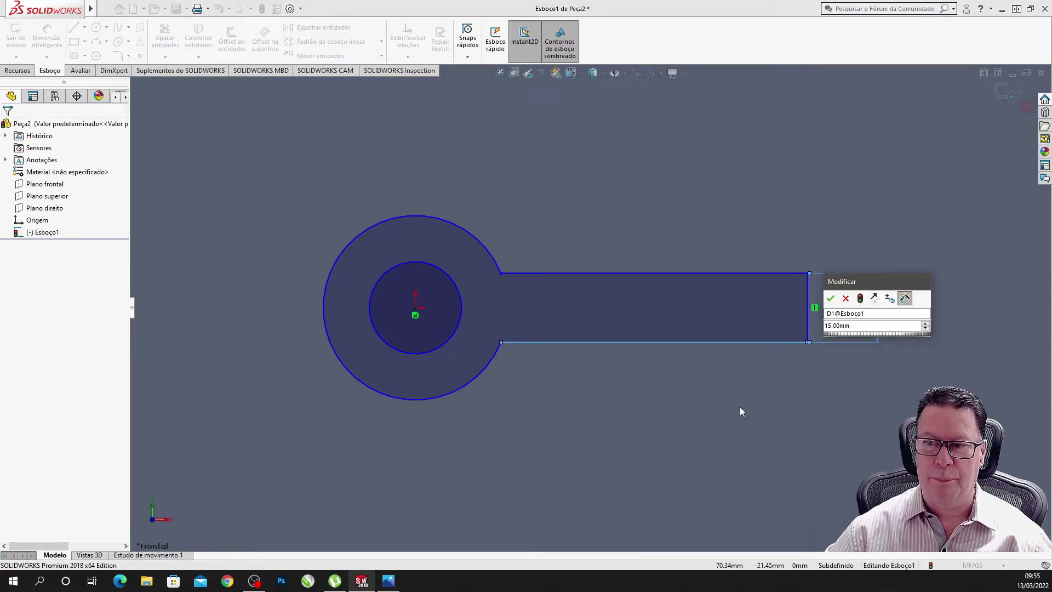
key("Return")
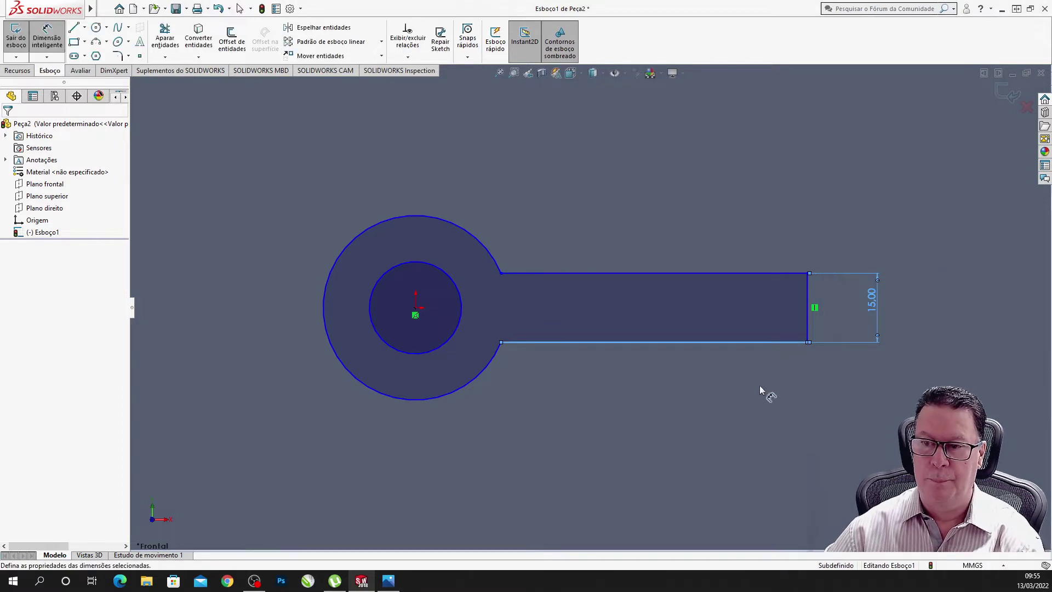
Dimension the arm's bottom and top edges at 65 mm length.
left_click(726, 344)
left_click(728, 414)
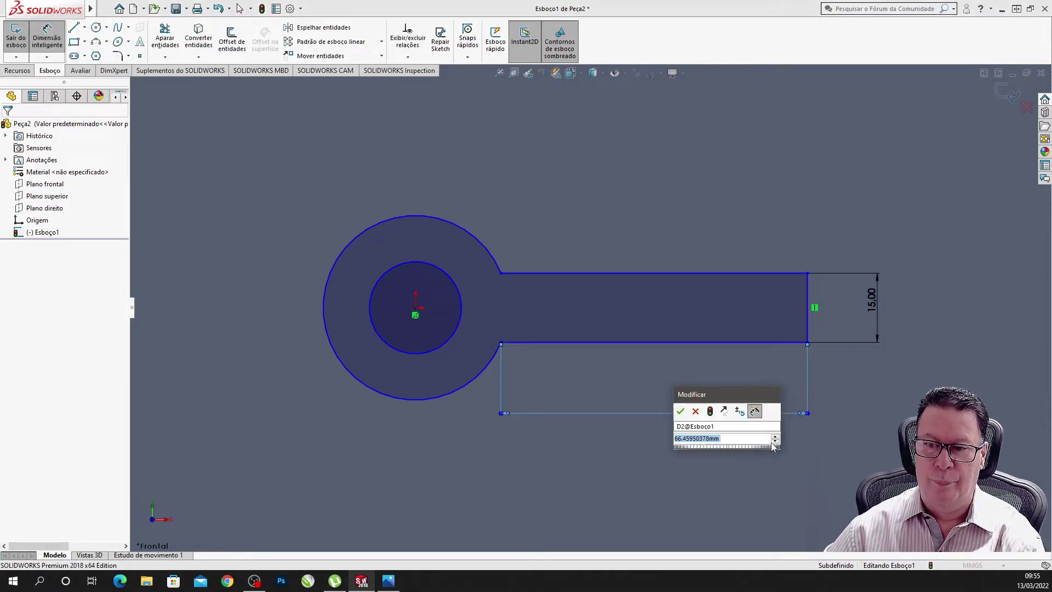
type("65")
key("Return")
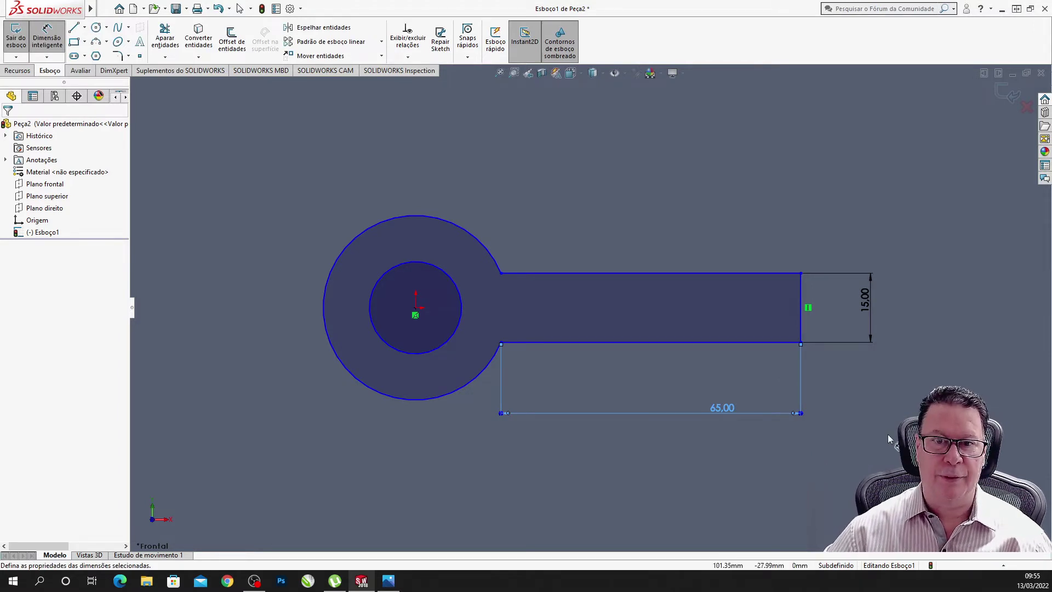
left_click(624, 272)
left_click(626, 230)
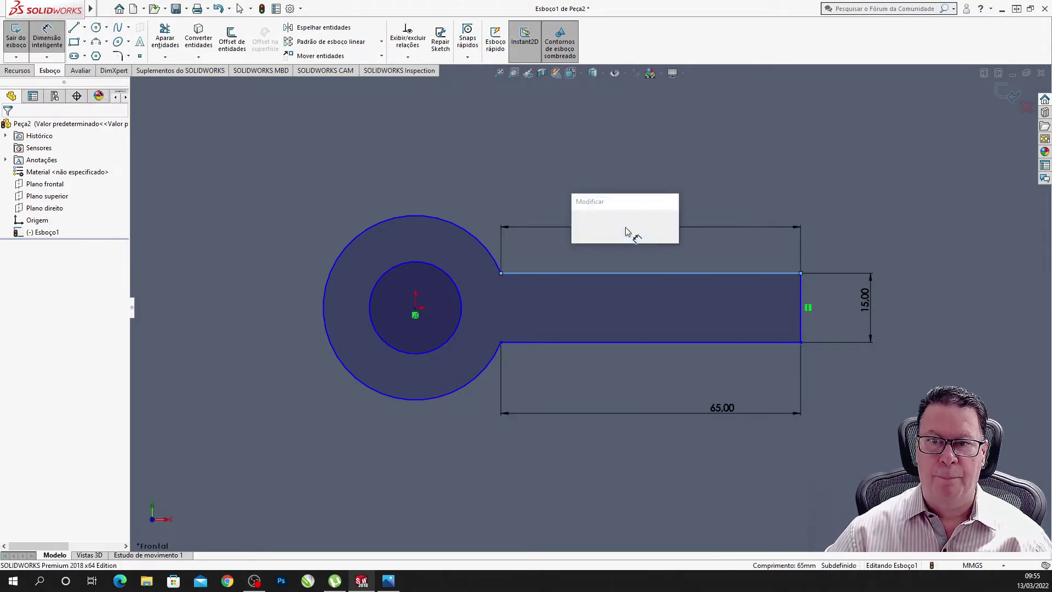
key("Return")
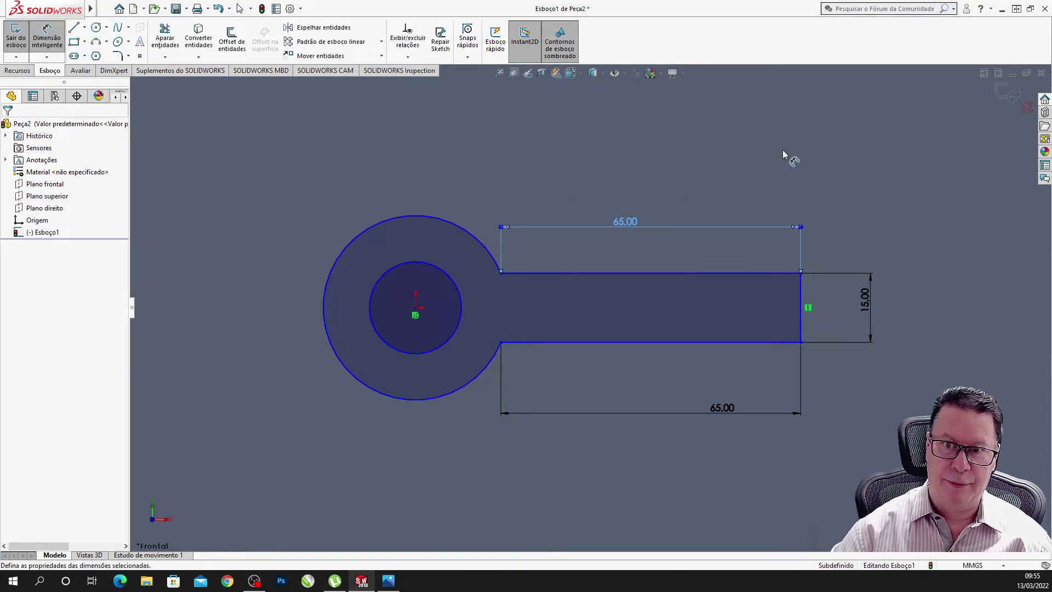
key("Escape")
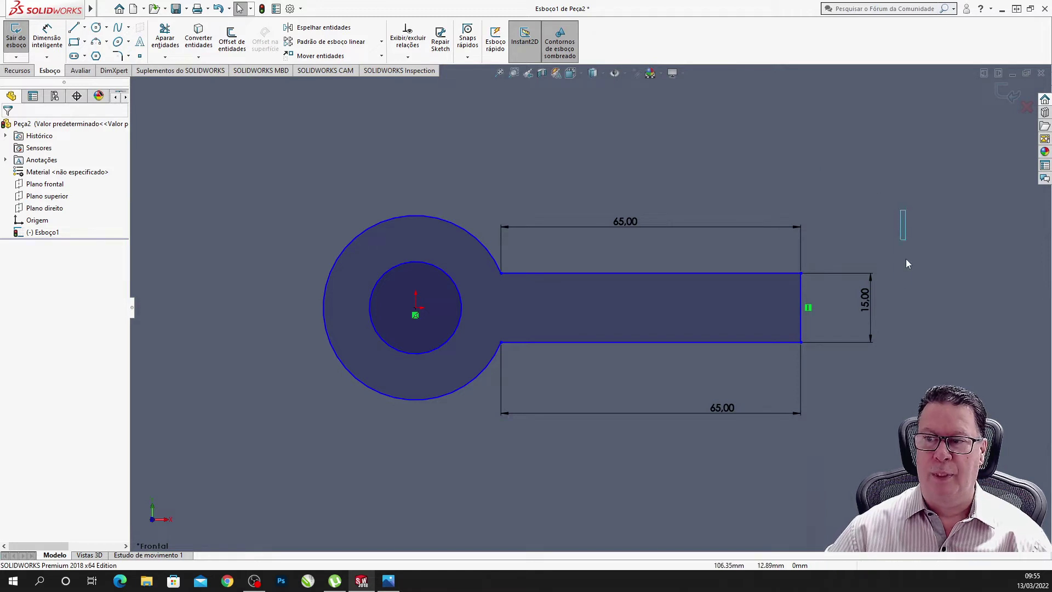
Delete the 15.00 and both 65.00 dimensions, then switch to isometric view.
left_click_drag(901, 212, 840, 381)
key("Delete")
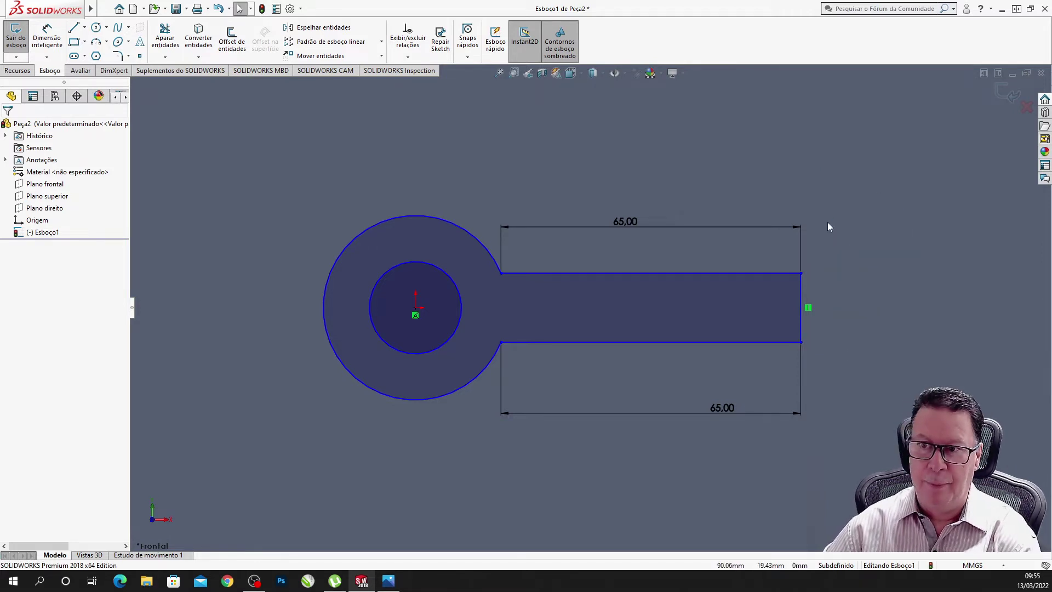
left_click_drag(829, 218, 735, 245)
key("Delete")
left_click_drag(836, 384, 781, 426)
key("Delete")
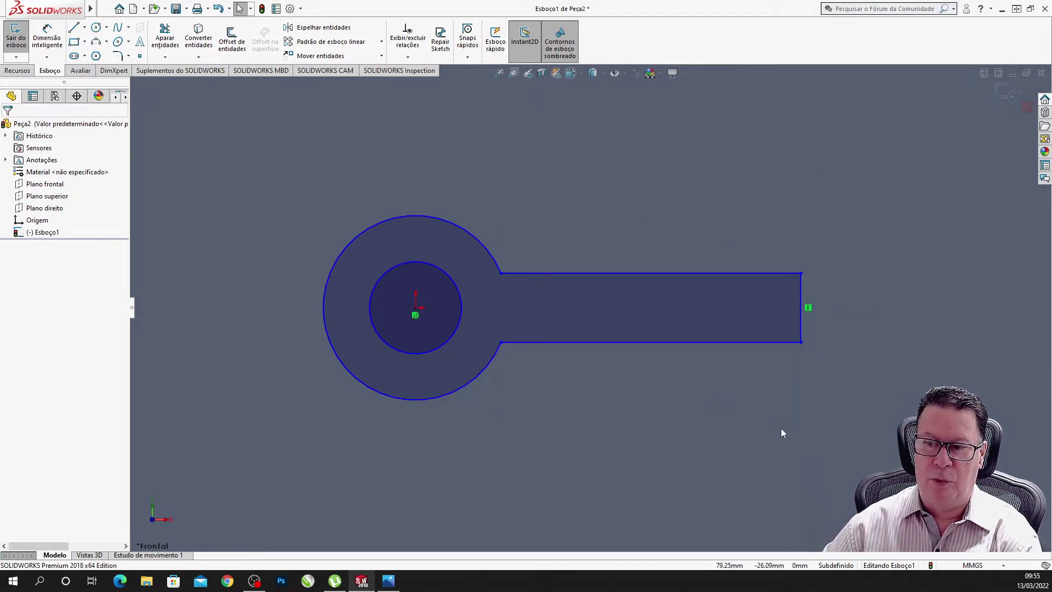
key("ctrl+7")
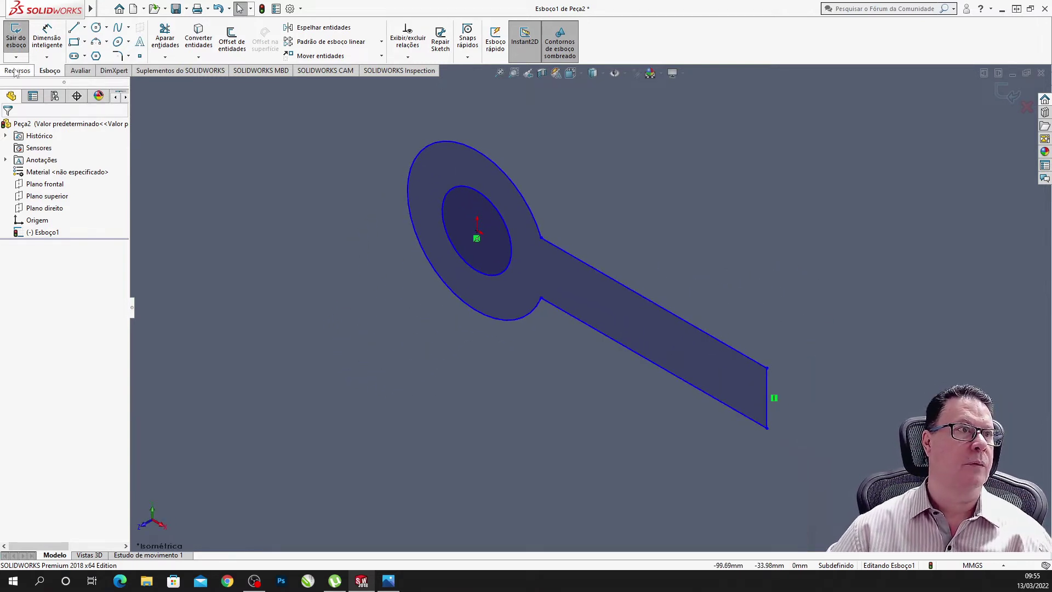
Exit the sketch, try extruding the profile, then cancel the extrusion.
left_click(16, 48)
left_click(16, 70)
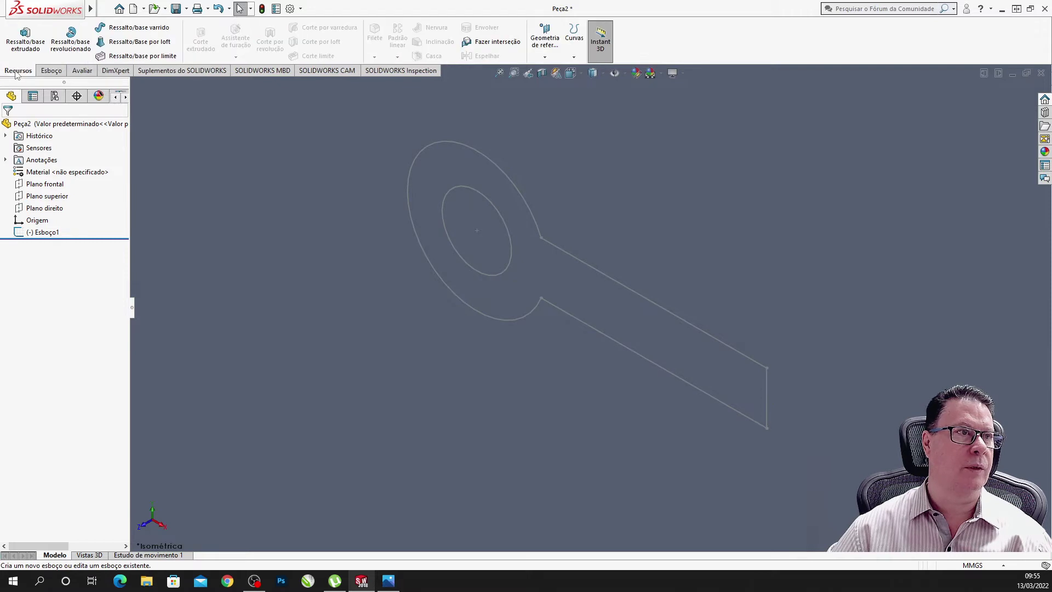
left_click(25, 39)
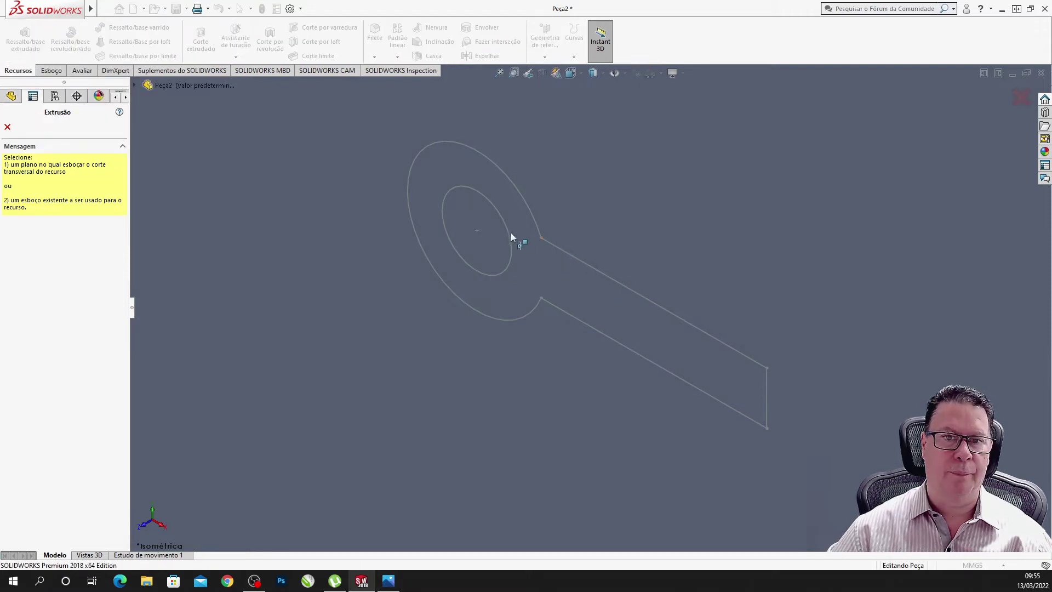
left_click(514, 186)
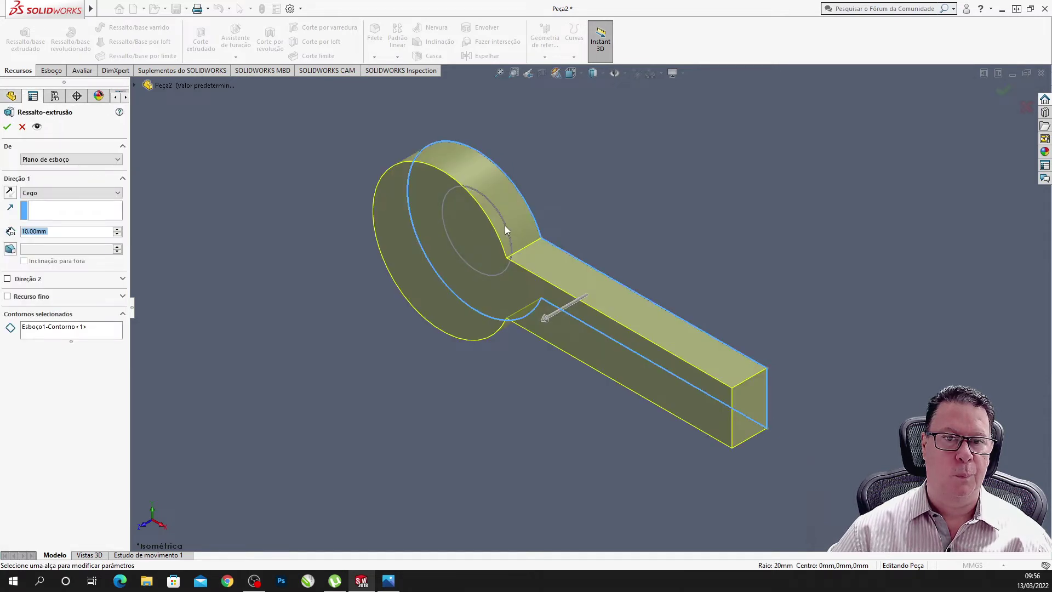
left_click(23, 127)
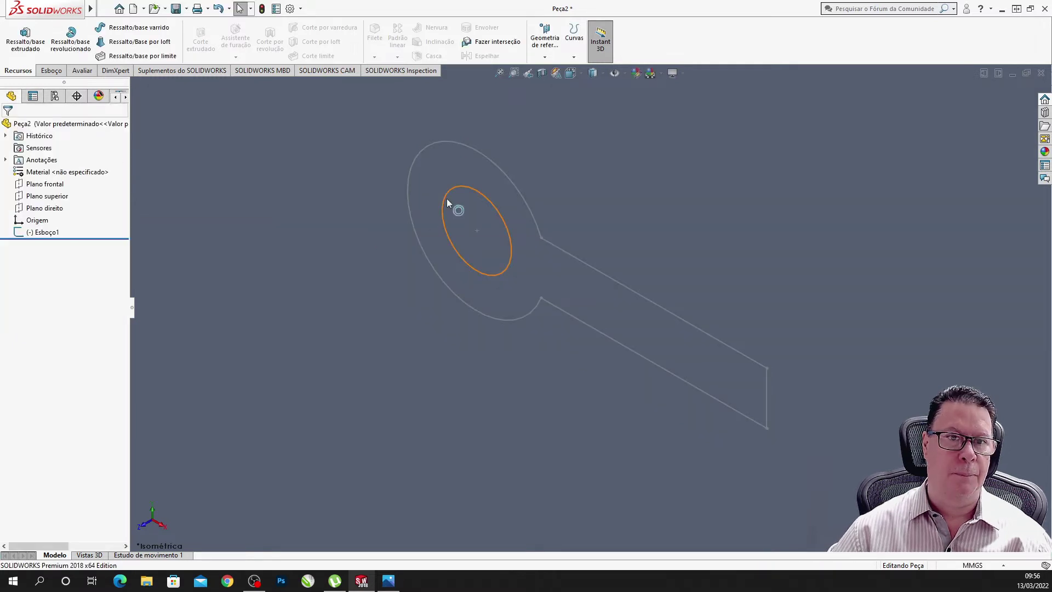
Extrude the selected hole circle, hub arc and arm edges 50 mm.
left_click(447, 200)
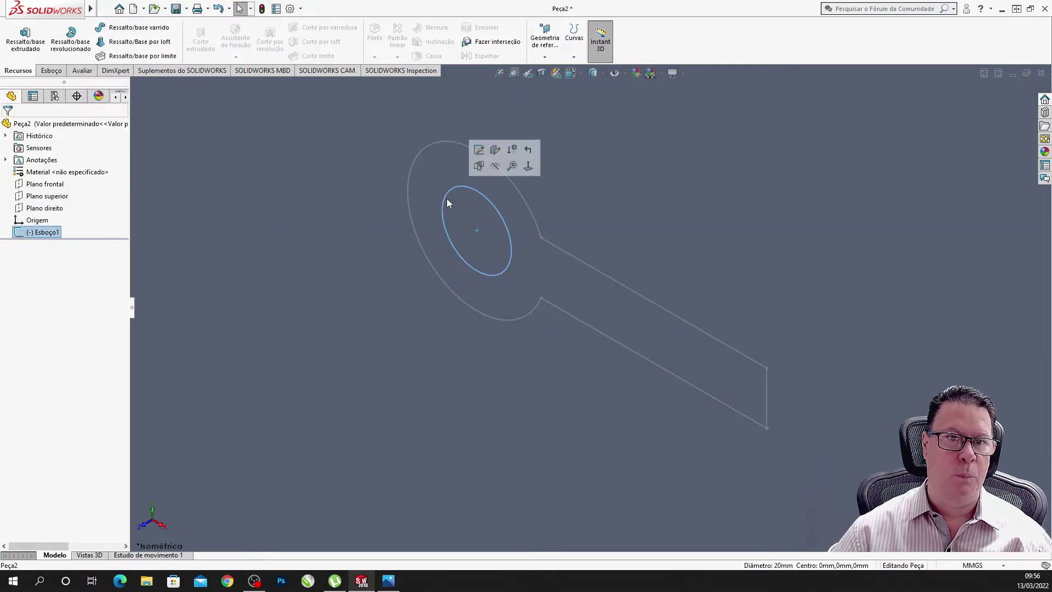
left_click(420, 152, "ctrl")
left_click(620, 282, "ctrl")
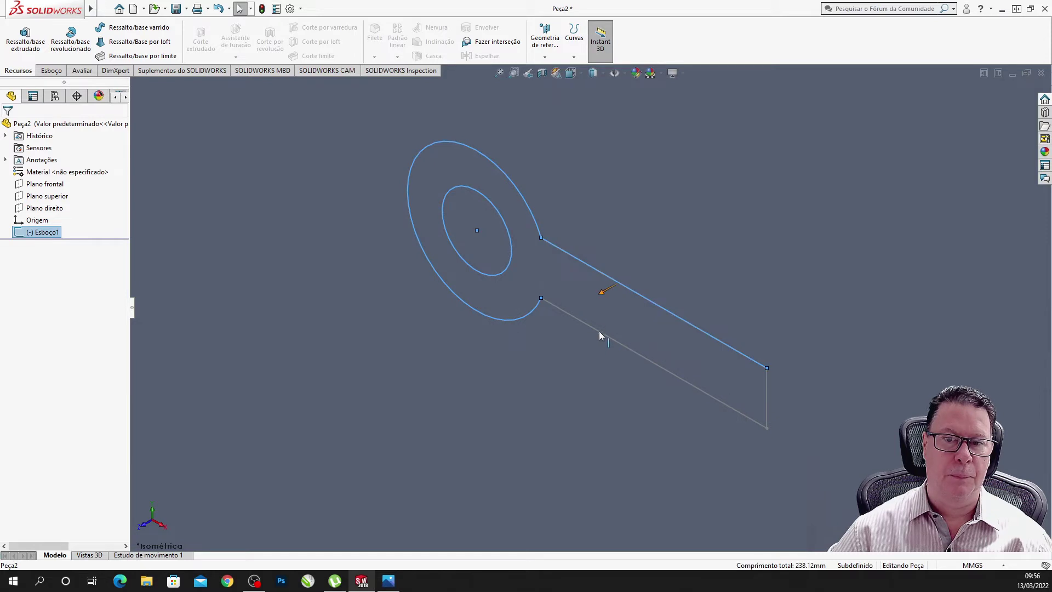
left_click(597, 335, "ctrl")
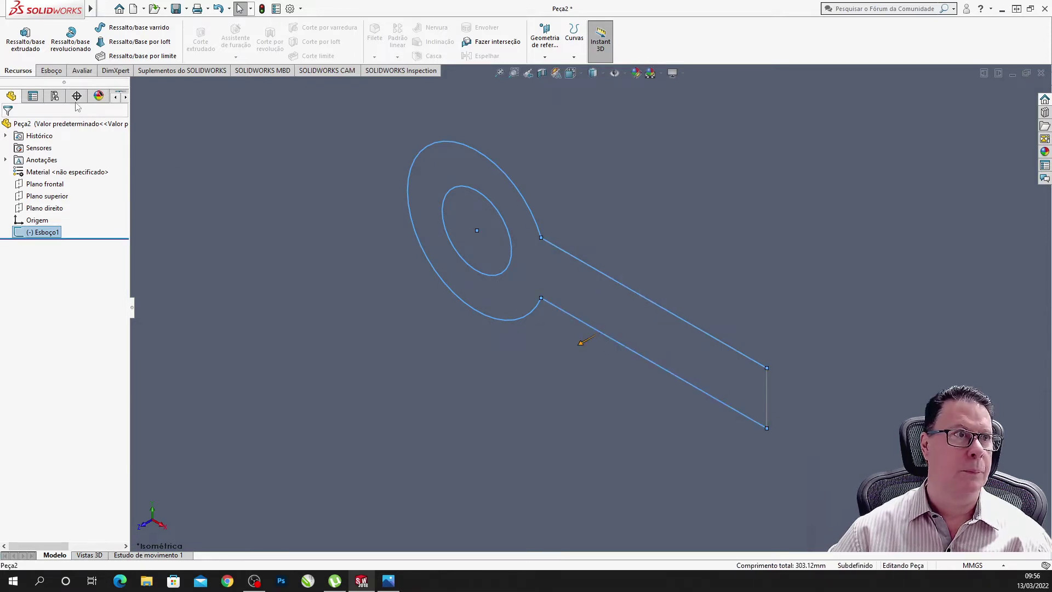
left_click(25, 38)
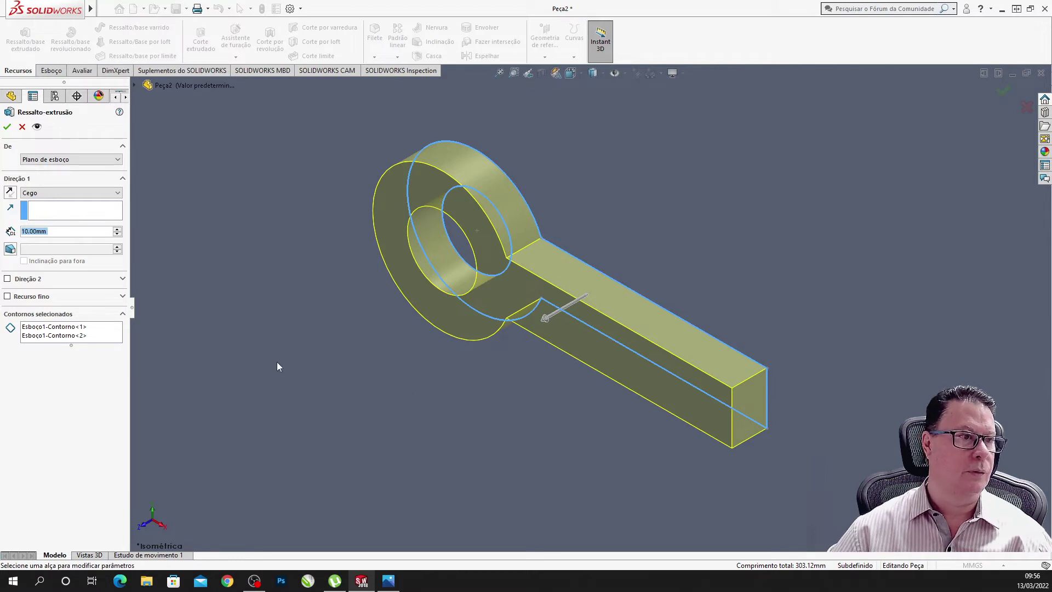
type("50")
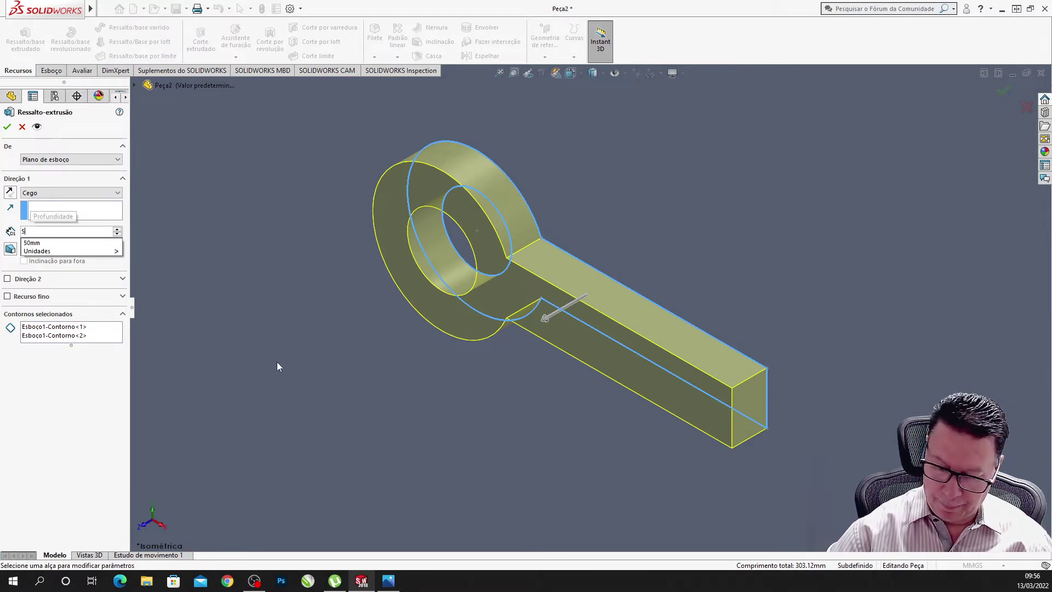
key("Return")
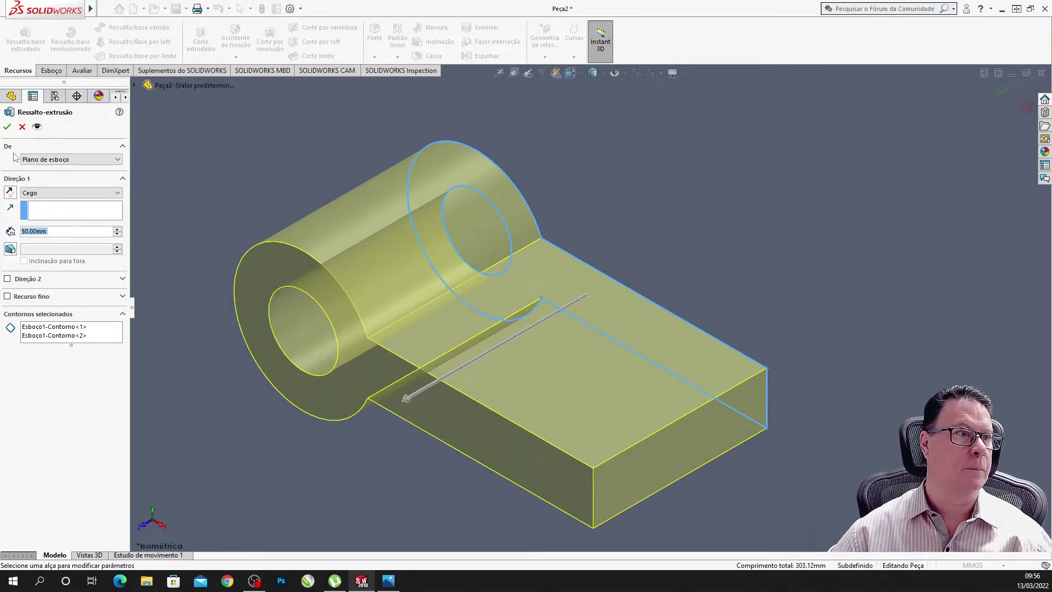
right_click(281, 360)
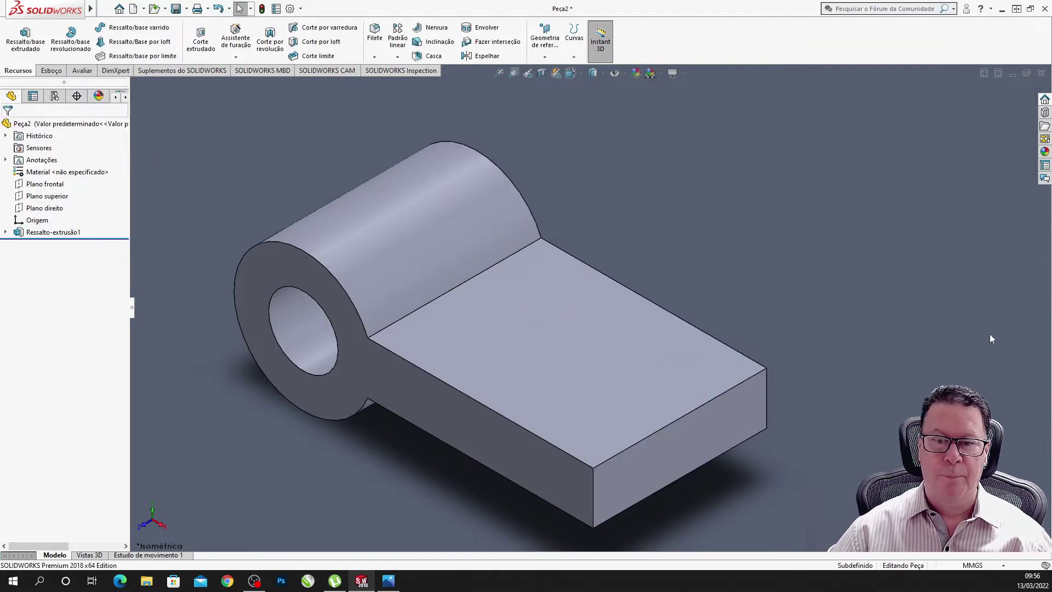
Open sketch Esboço2 on the arm's top face and view it Normal To.
left_click(583, 352)
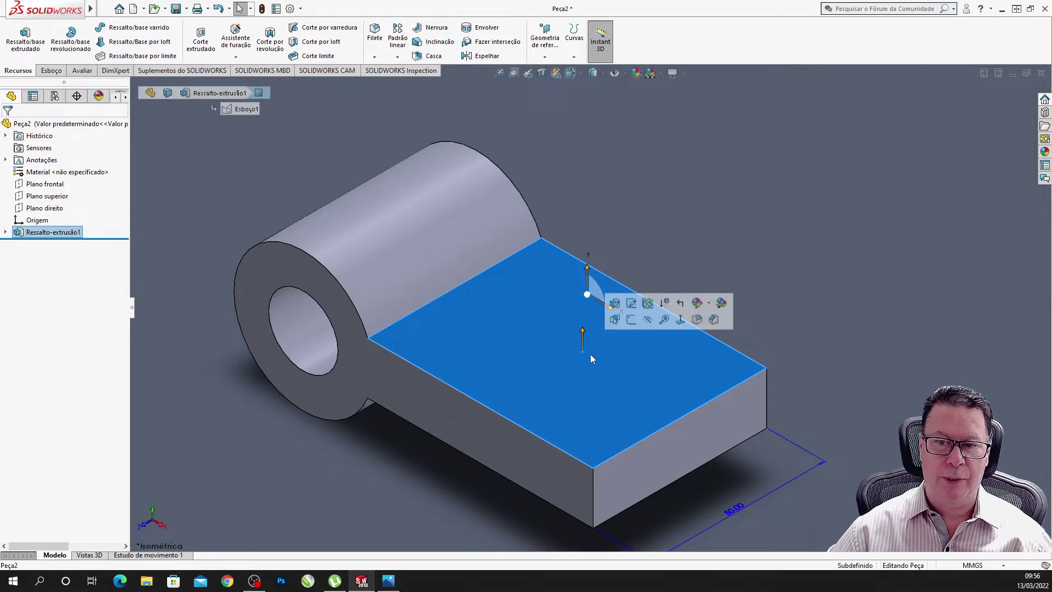
left_click(631, 320)
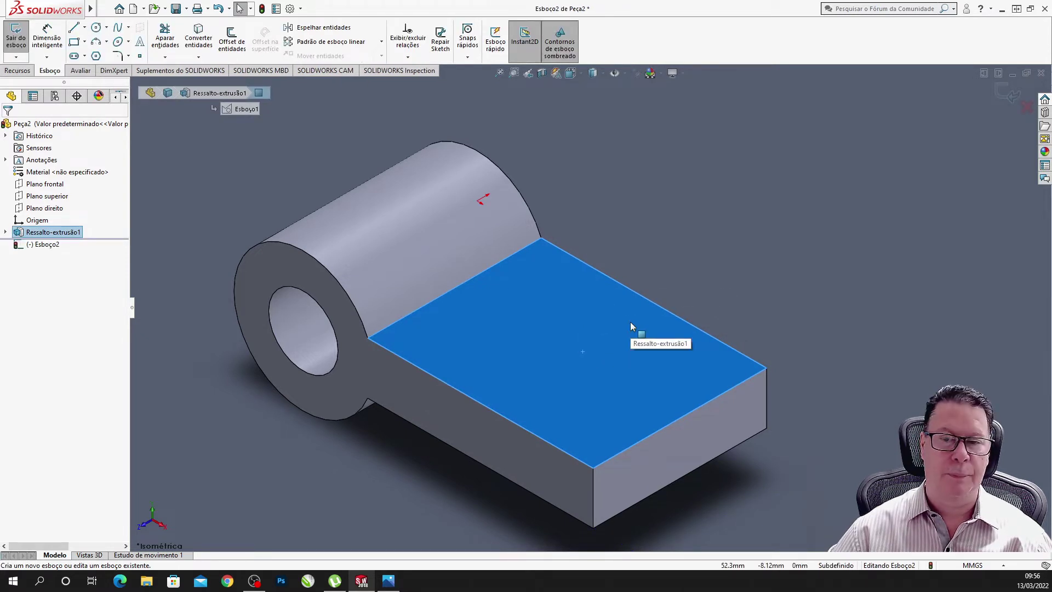
right_click(631, 324)
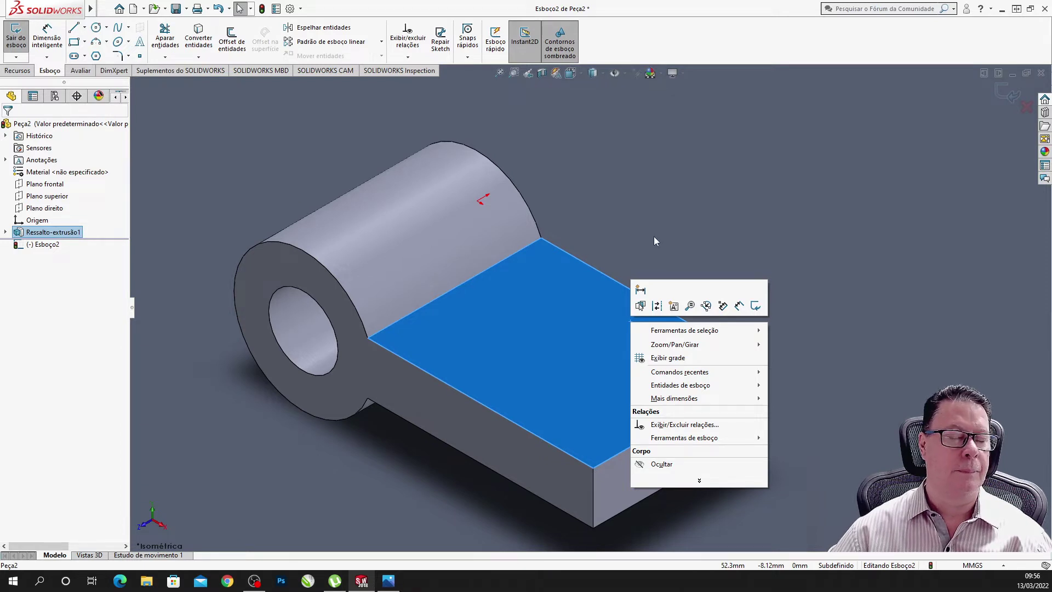
right_click(540, 321)
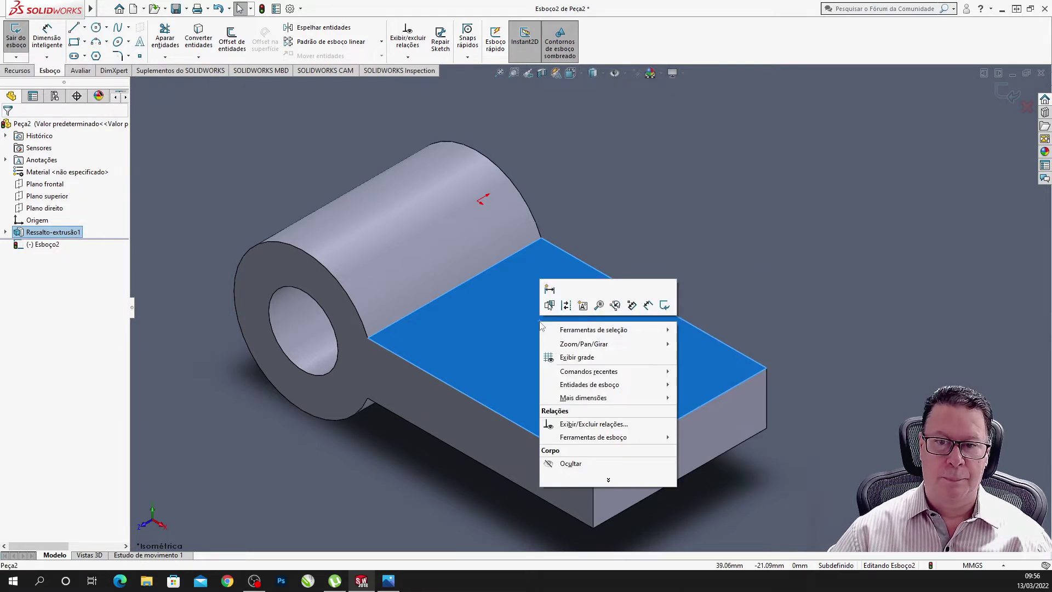
left_click(6, 232)
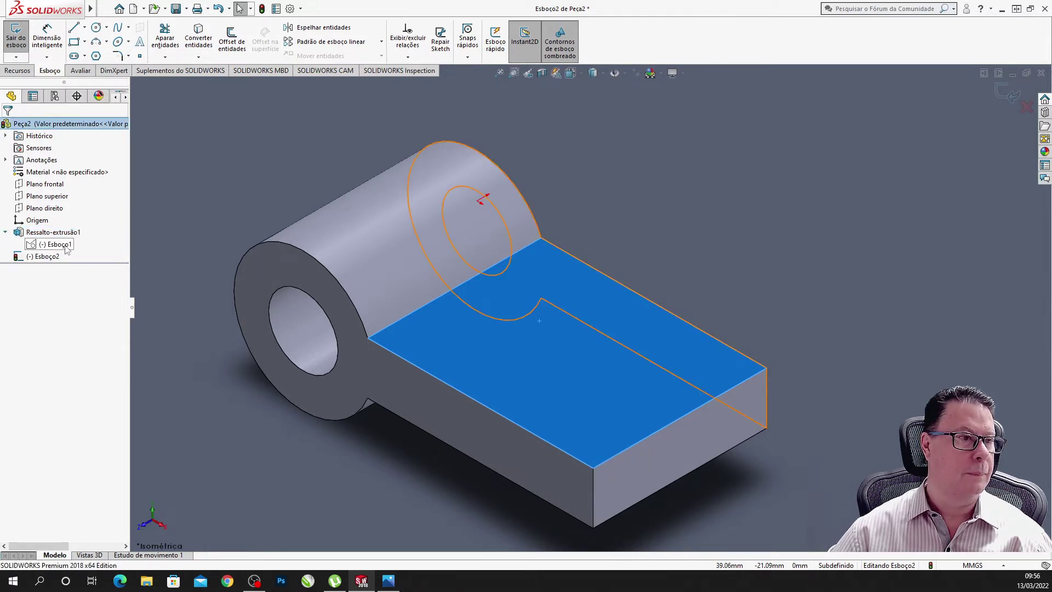
left_click(49, 256)
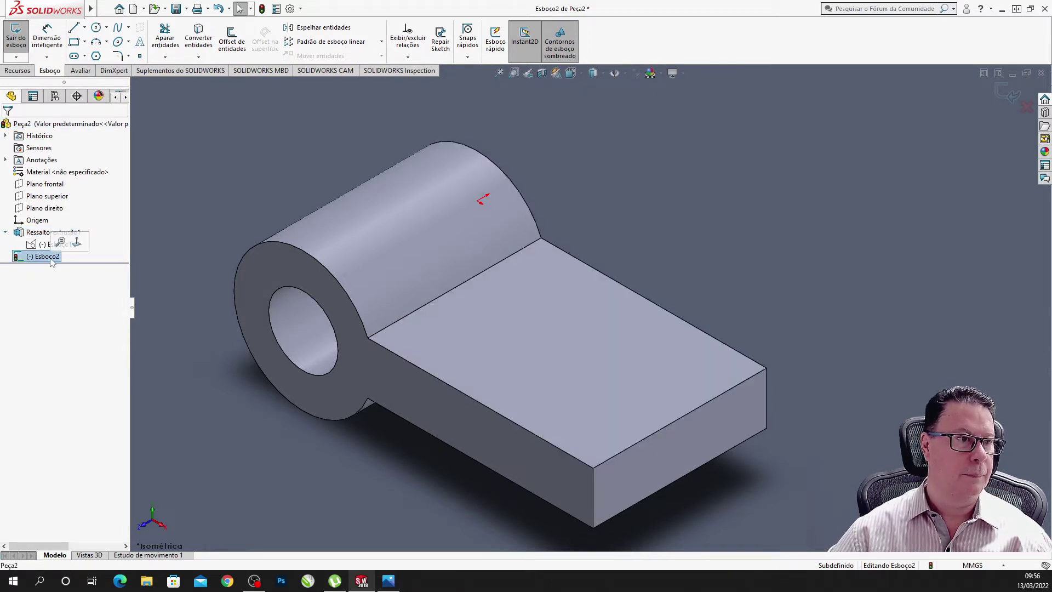
left_click(81, 250)
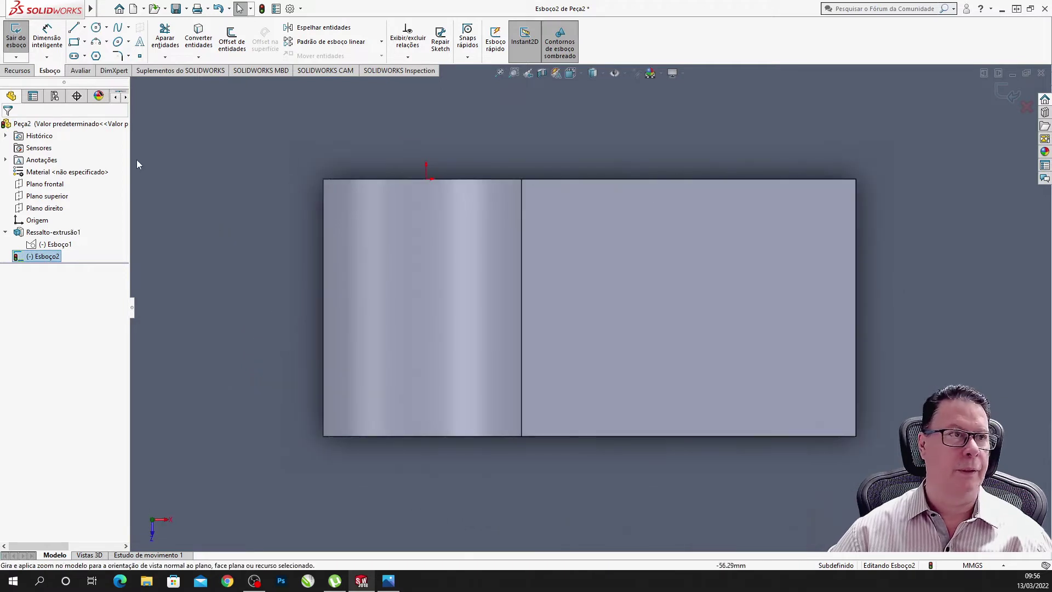
Draw a right triangle of lines in the face's lower-right corner.
left_click(75, 29)
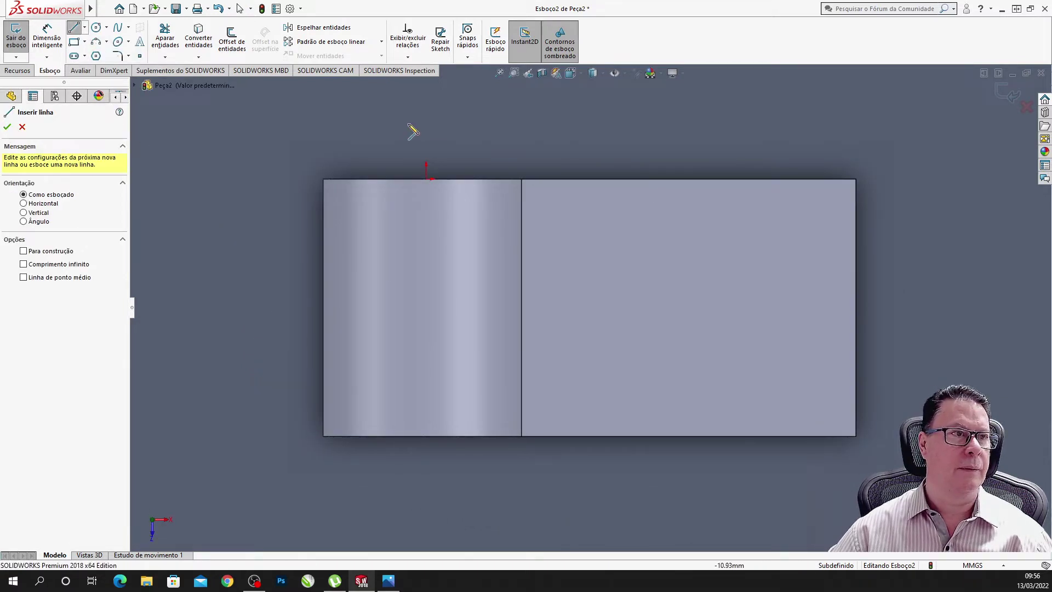
left_click(856, 437)
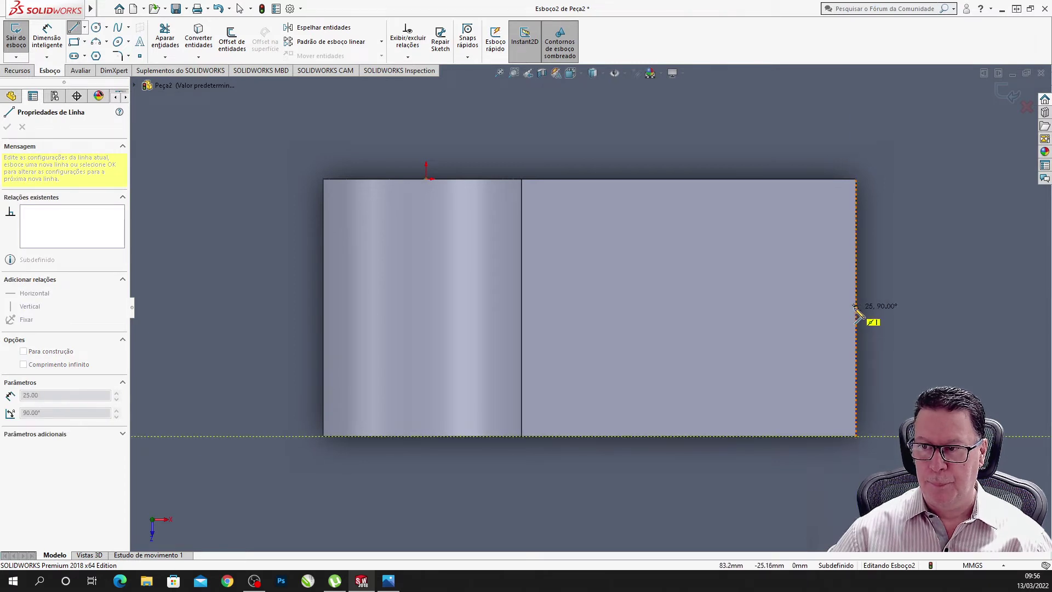
left_click(856, 307)
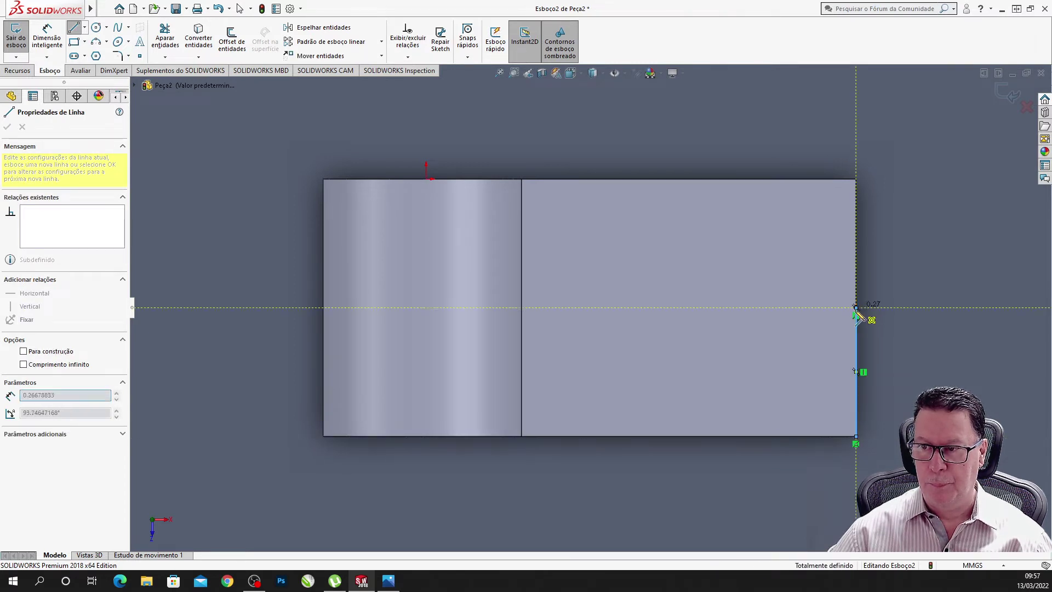
left_click(711, 437)
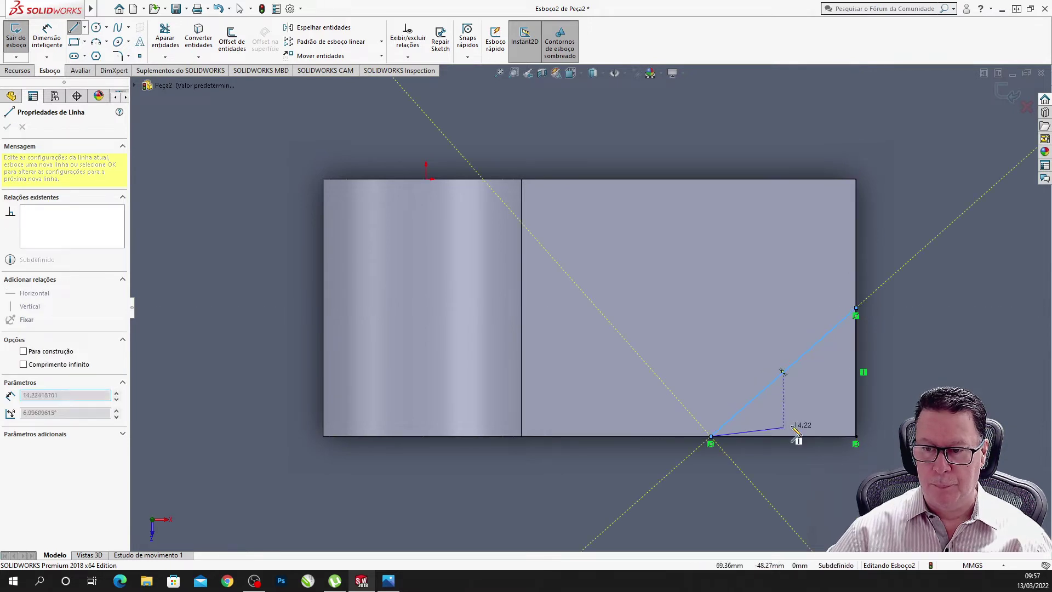
left_click(856, 437)
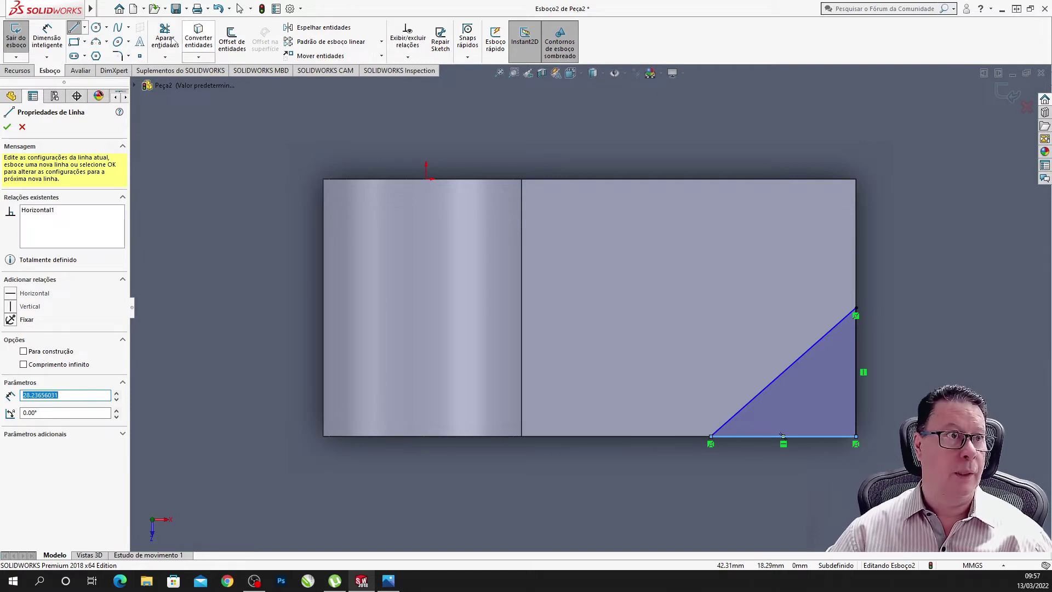
Dimension the apex 25 mm below the top corner and the base 50 mm, then exit the sketch.
left_click(49, 30)
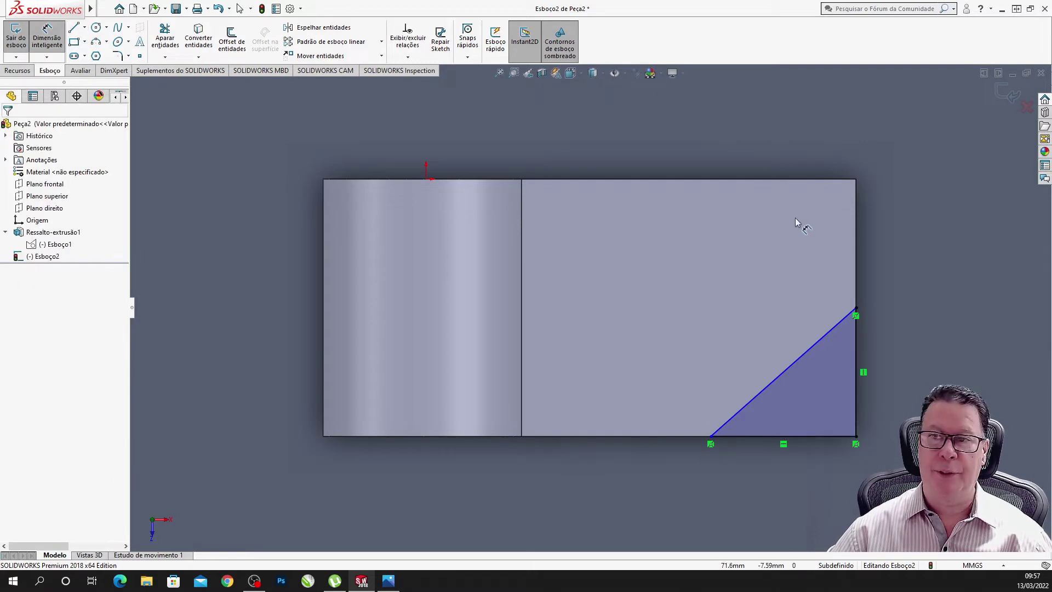
left_click(856, 179)
left_click(856, 308)
left_click(935, 302)
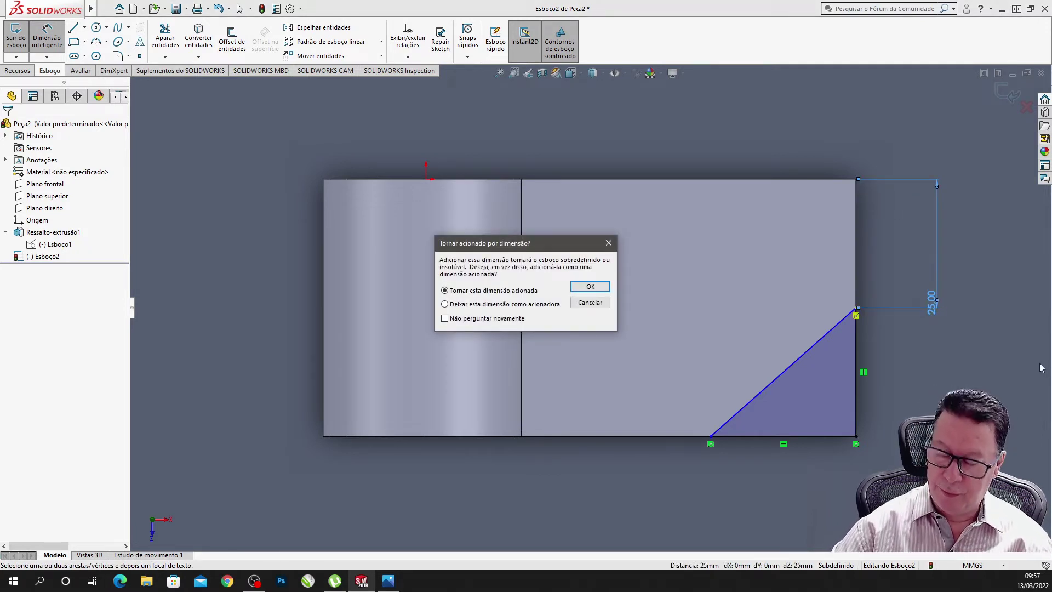
key("Return")
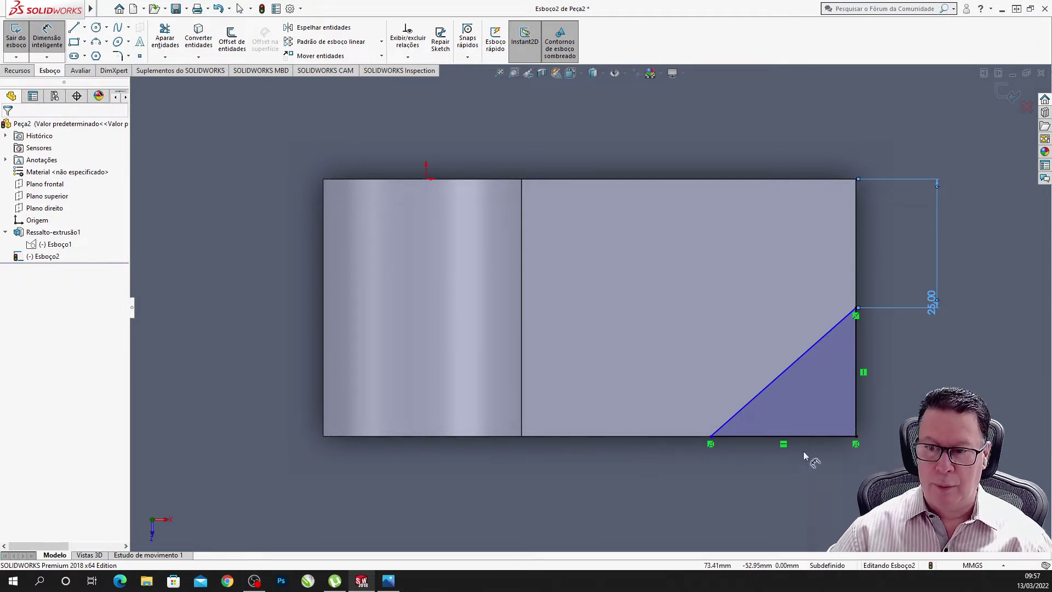
left_click(766, 436)
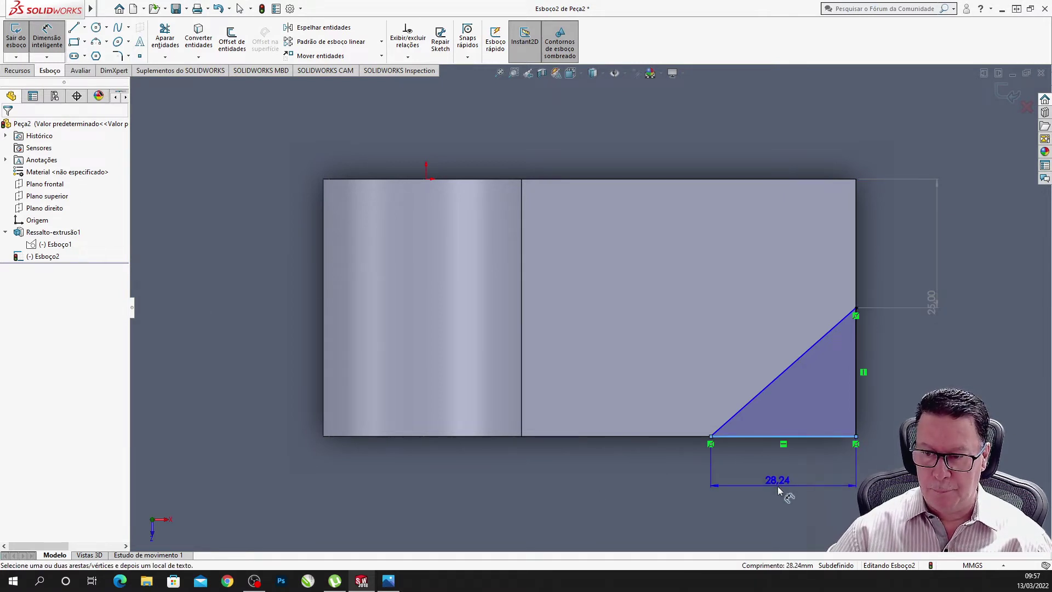
left_click(778, 486)
type("50")
key("Return")
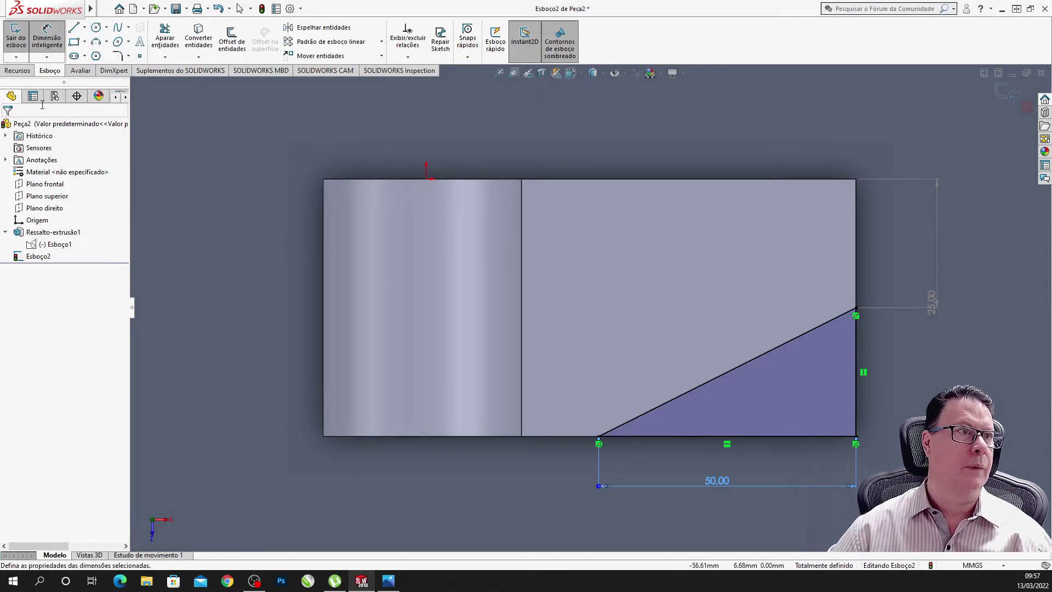
left_click(16, 37)
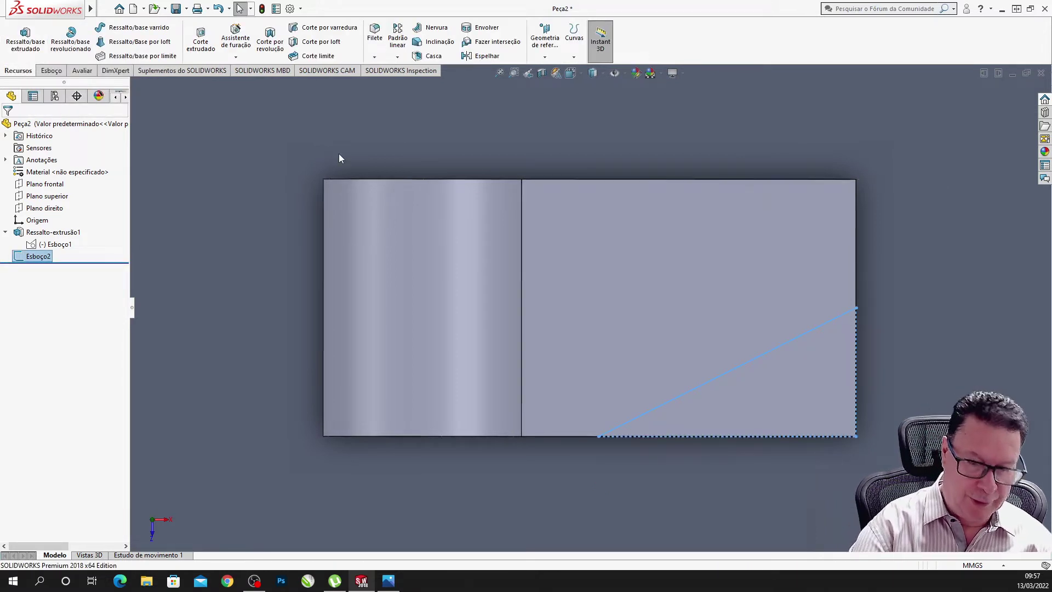
Drop the boss attempt and cut triangle sketch Esboço2 out of the arm as Corte-extrusão1.
key("ctrl+7")
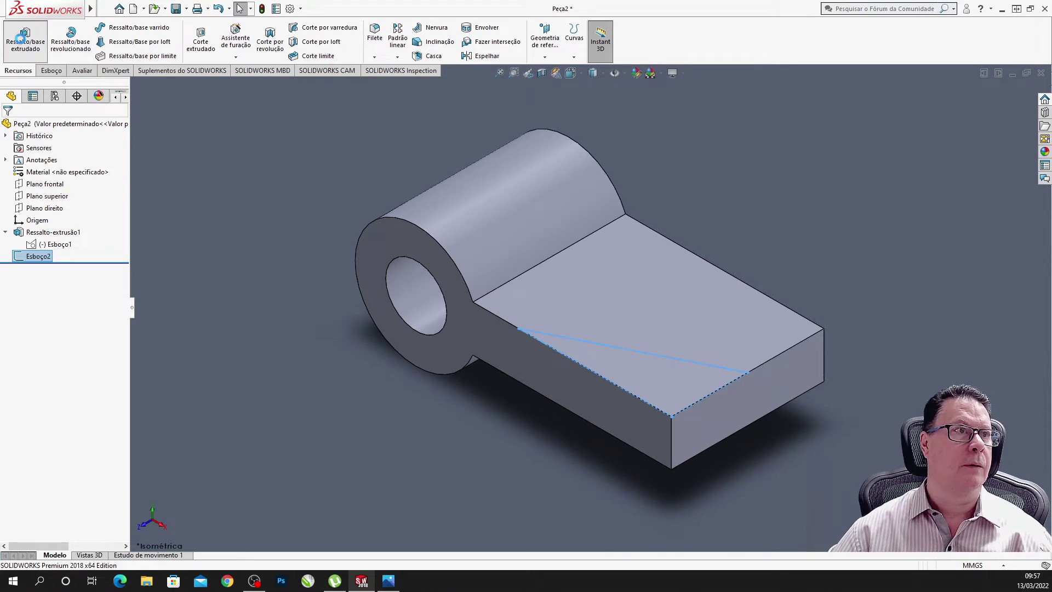
left_click(36, 55)
left_click_drag(633, 167, 630, 488)
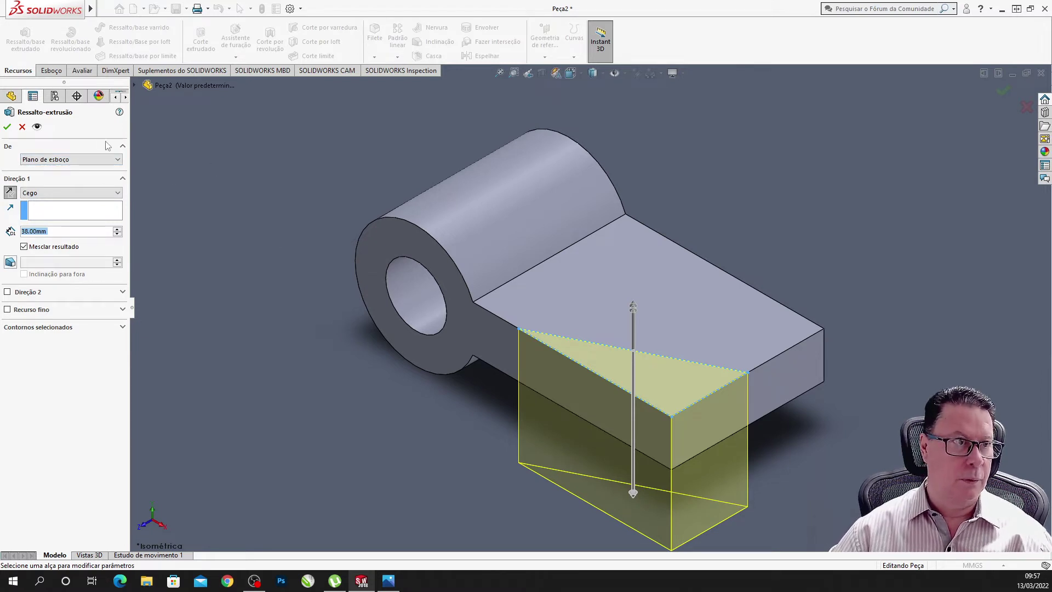
left_click(23, 126)
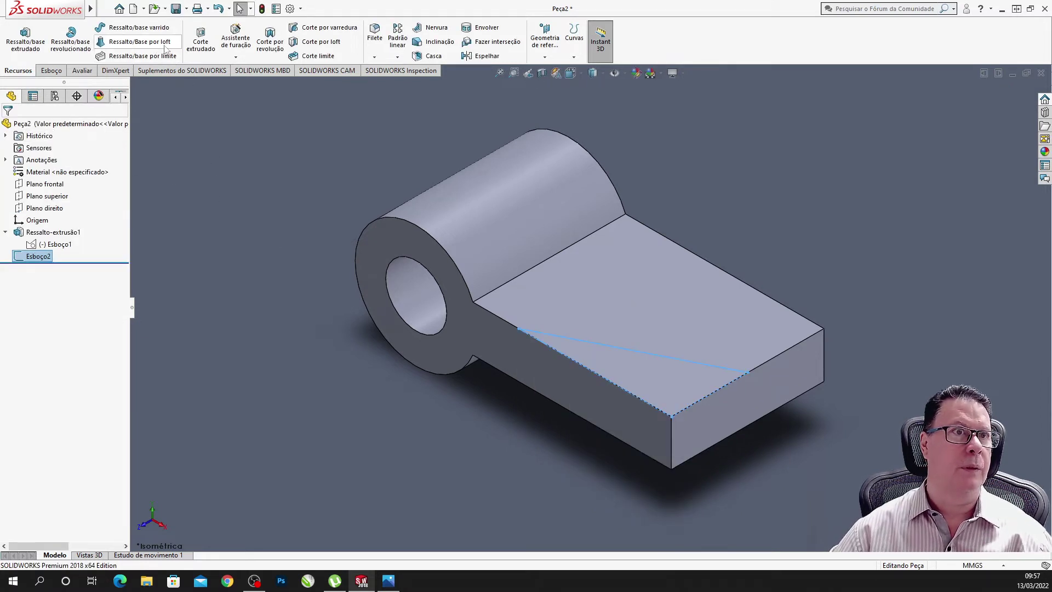
left_click(201, 38)
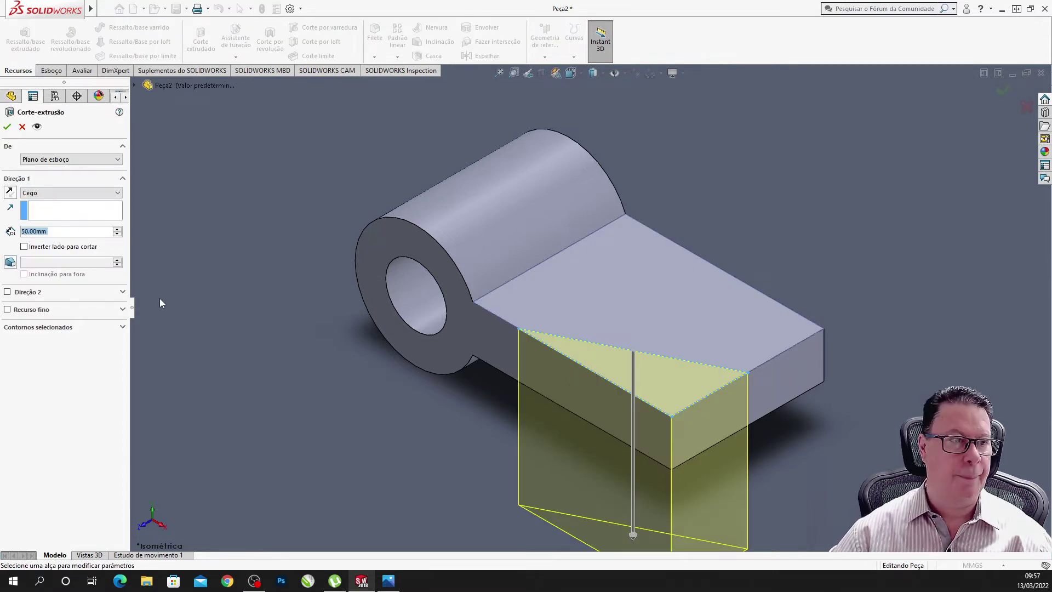
left_click(7, 128)
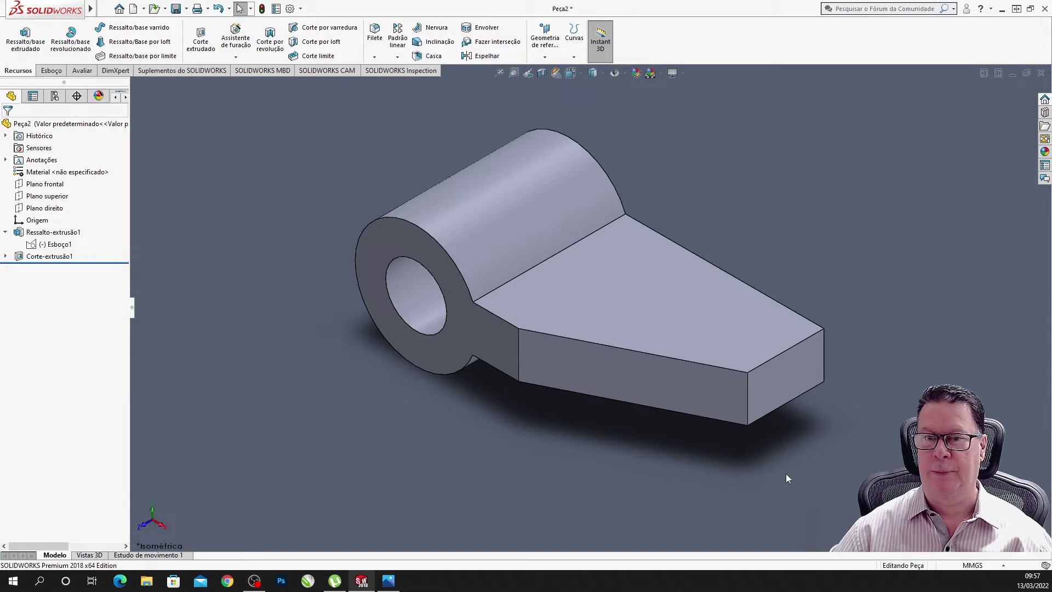
Open new sketch Esboço3 on the lever's flat front face, viewed normal to it.
mouse_move(876, 422)
middle_mouse_down()
mouse_move(547, 484)
mouse_move(659, 439)
middle_mouse_up()
left_click(605, 321)
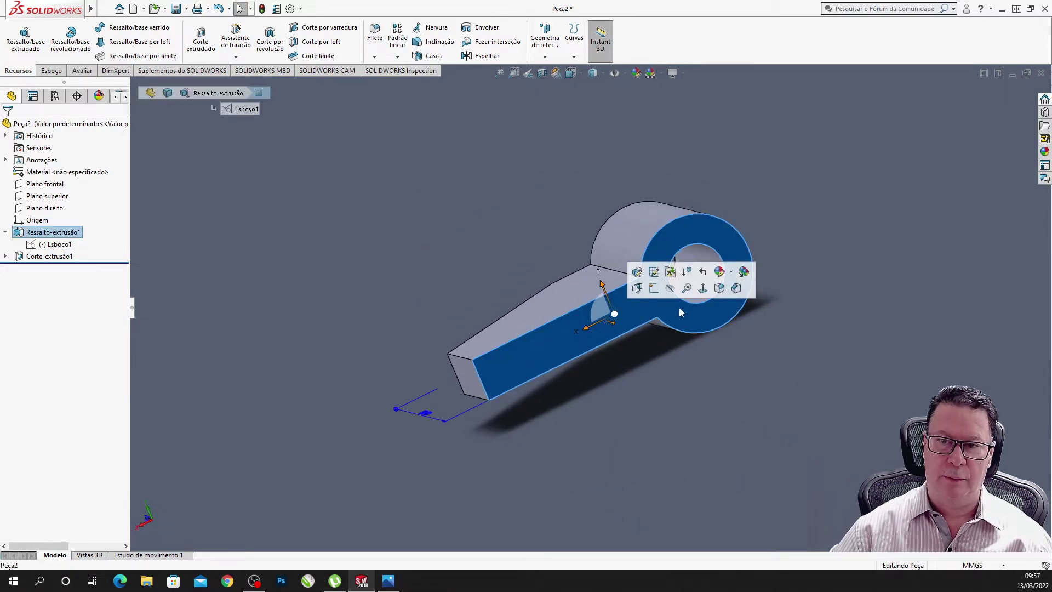
left_click(703, 288)
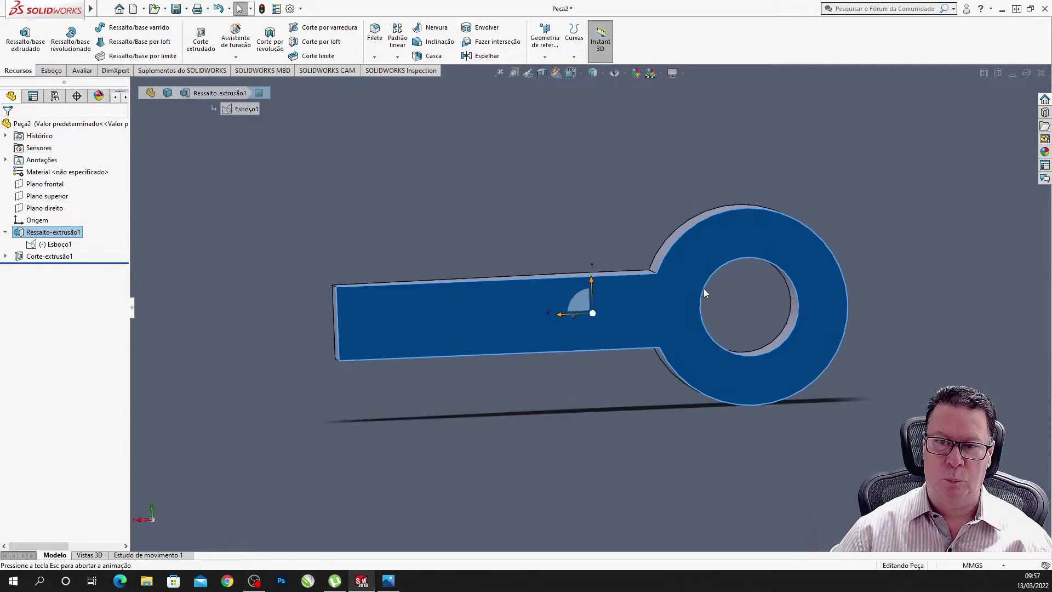
left_click(54, 74)
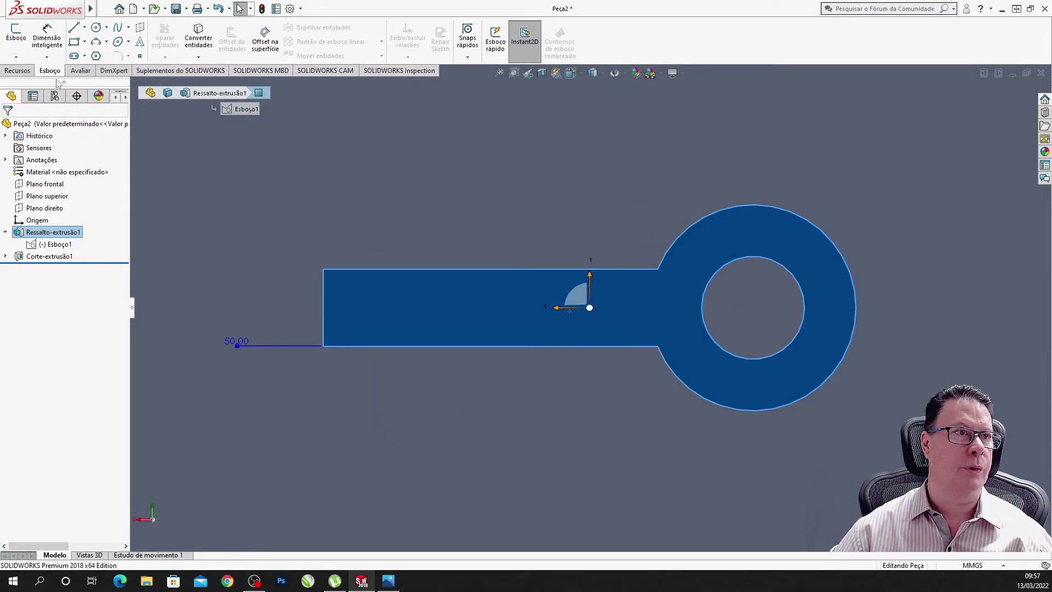
left_click(221, 211)
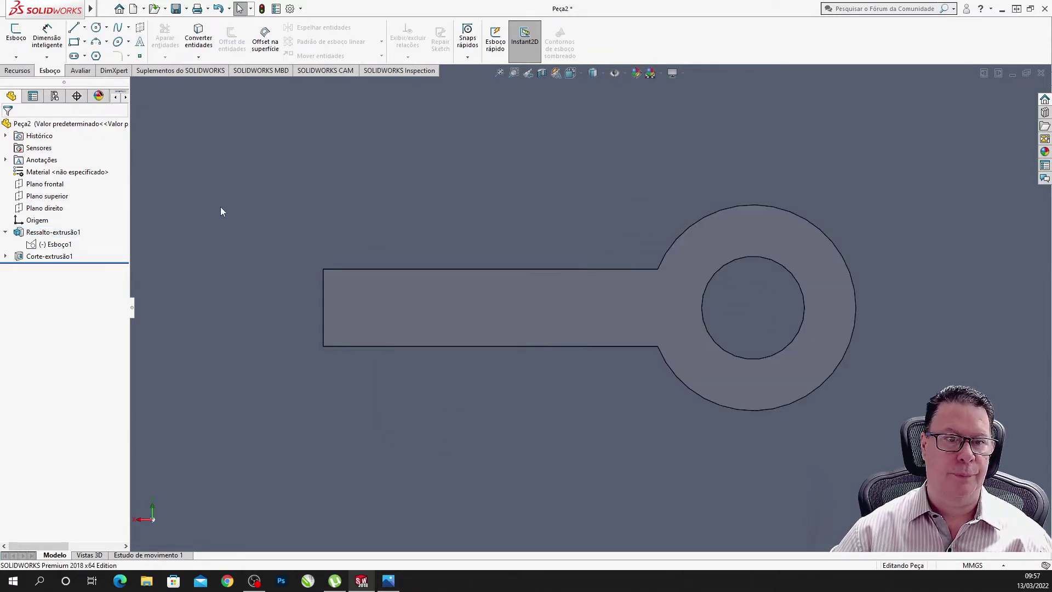
left_click(73, 26)
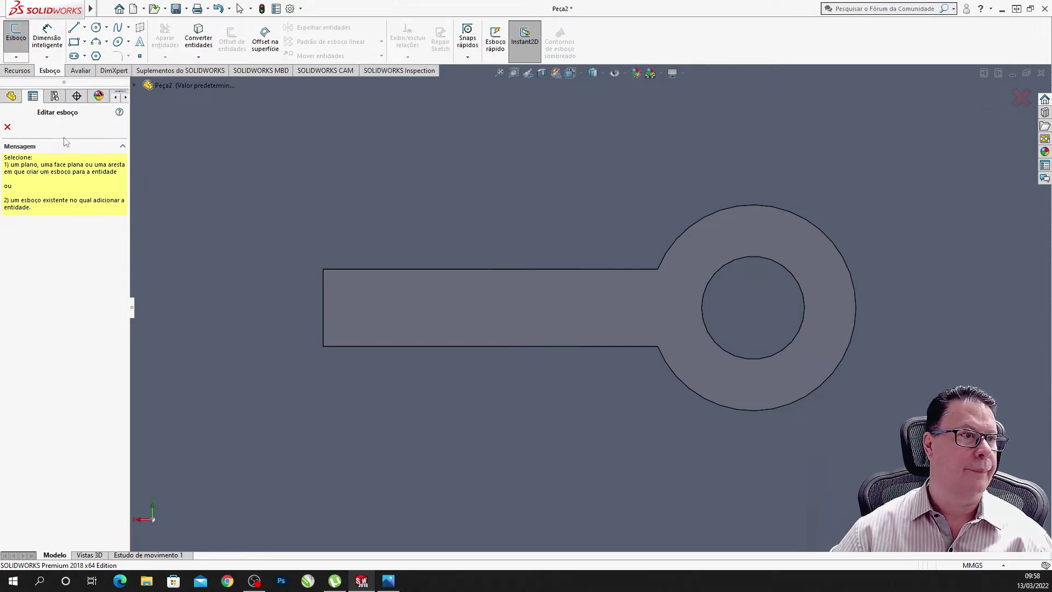
left_click(7, 128)
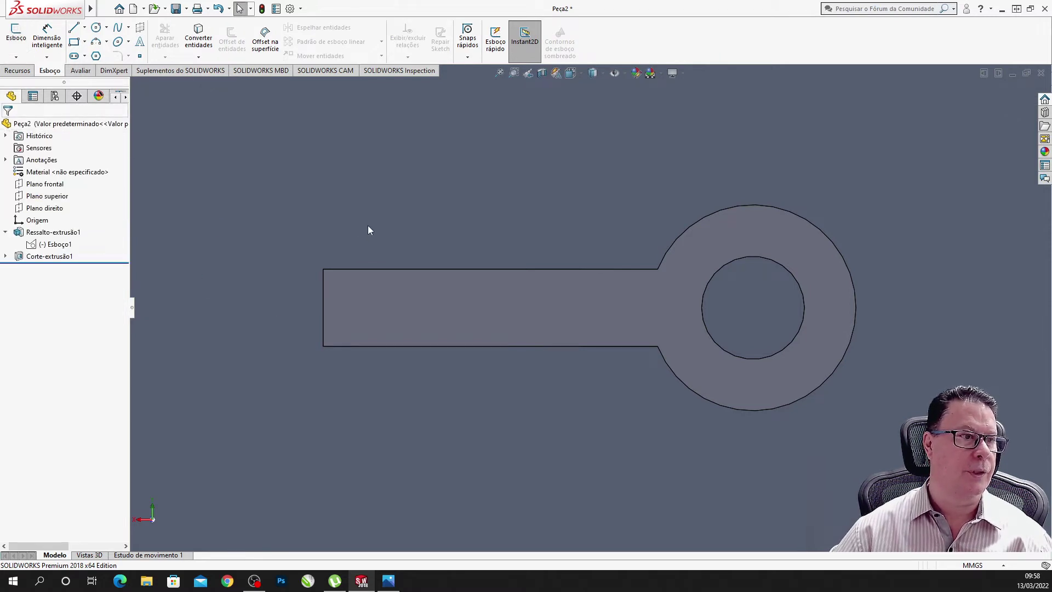
left_click(420, 318)
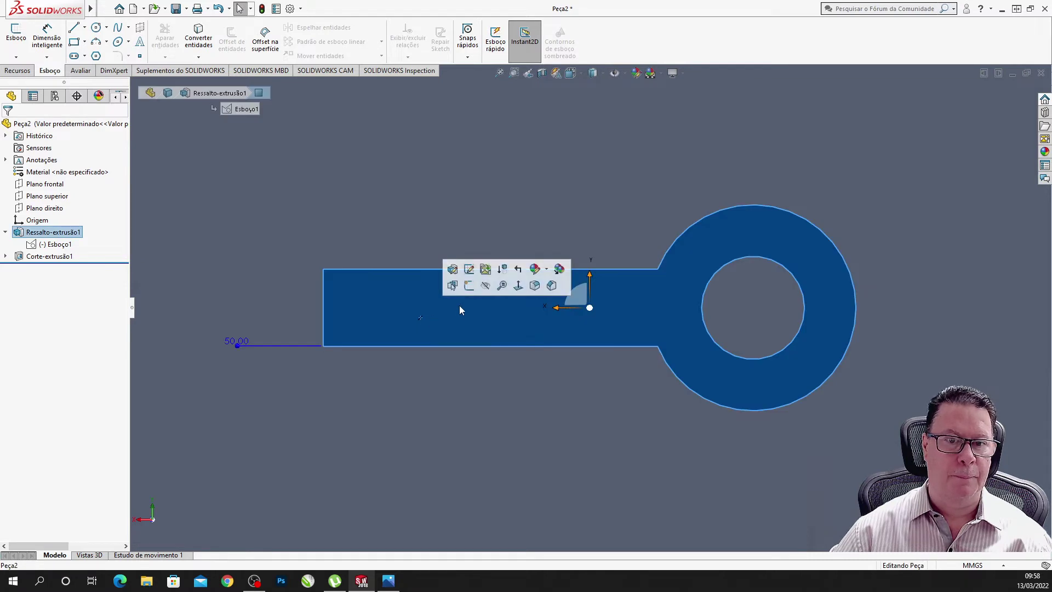
left_click(470, 286)
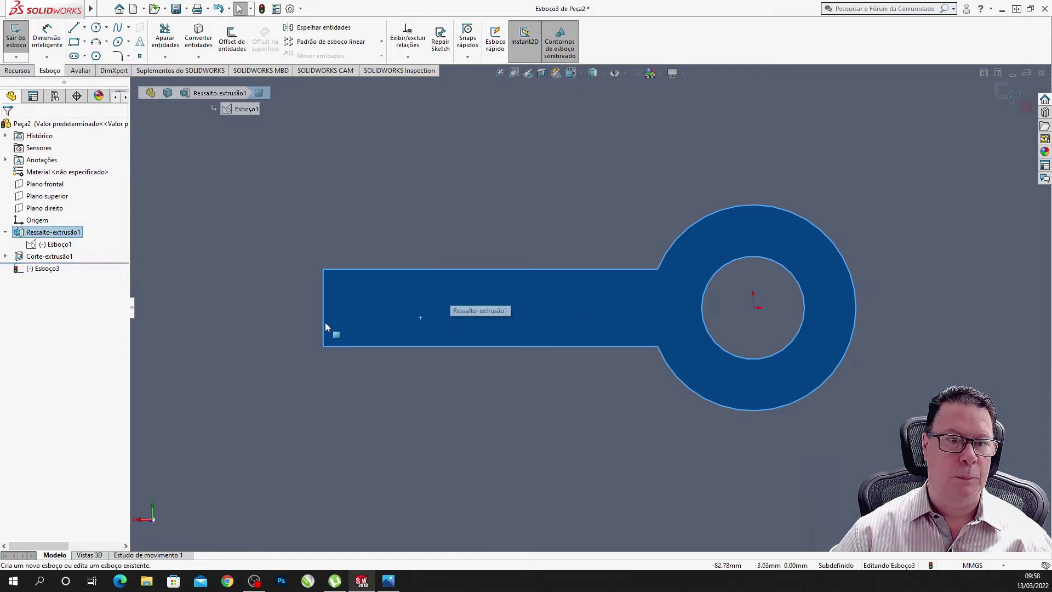
Draw a vertical line up from the arm's end corner and a horizontal line across its top.
left_click(73, 29)
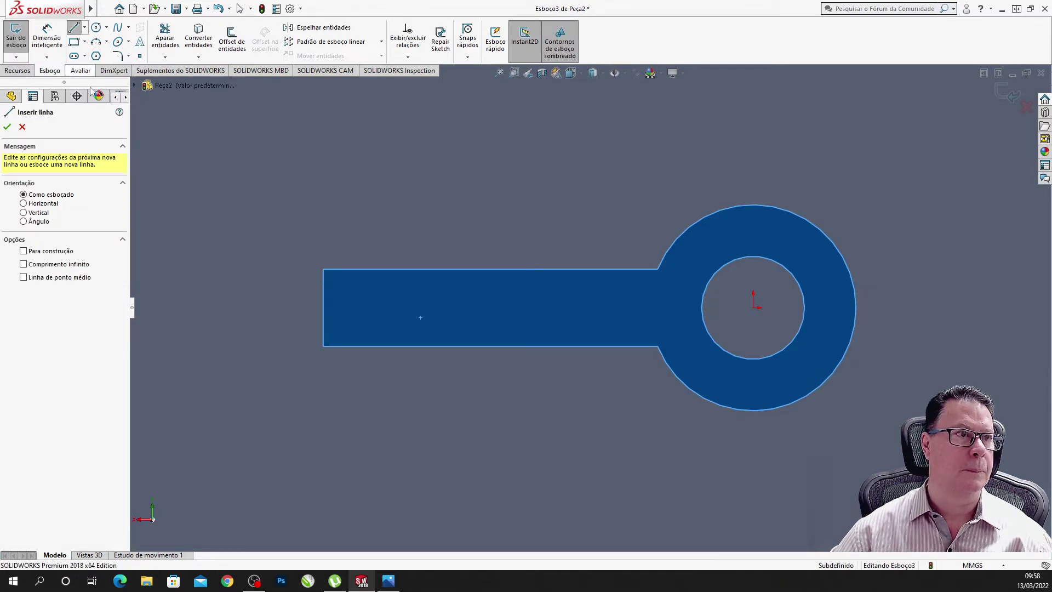
left_click(324, 346)
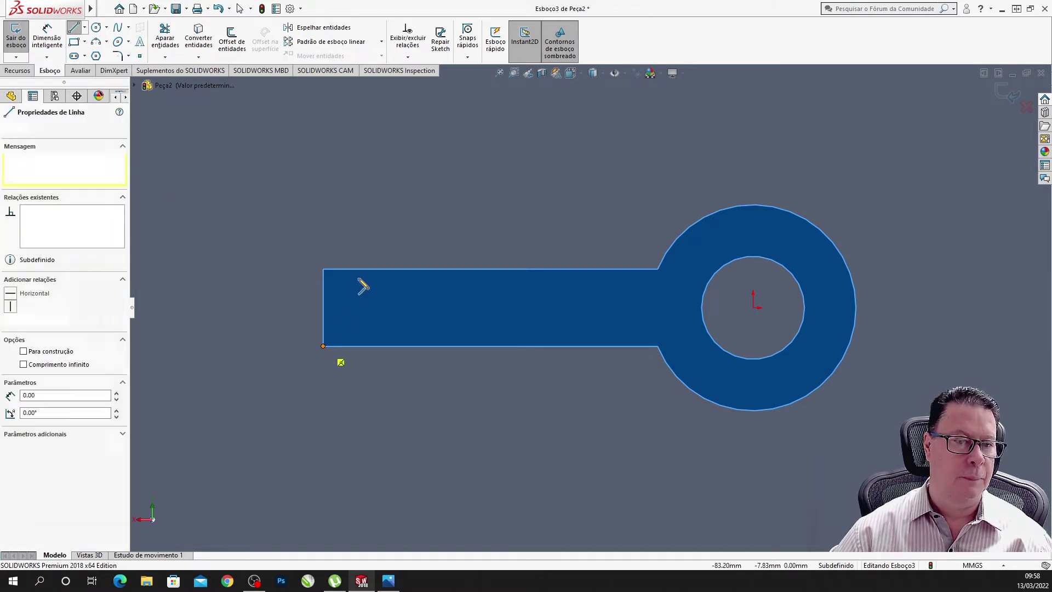
left_click(324, 162)
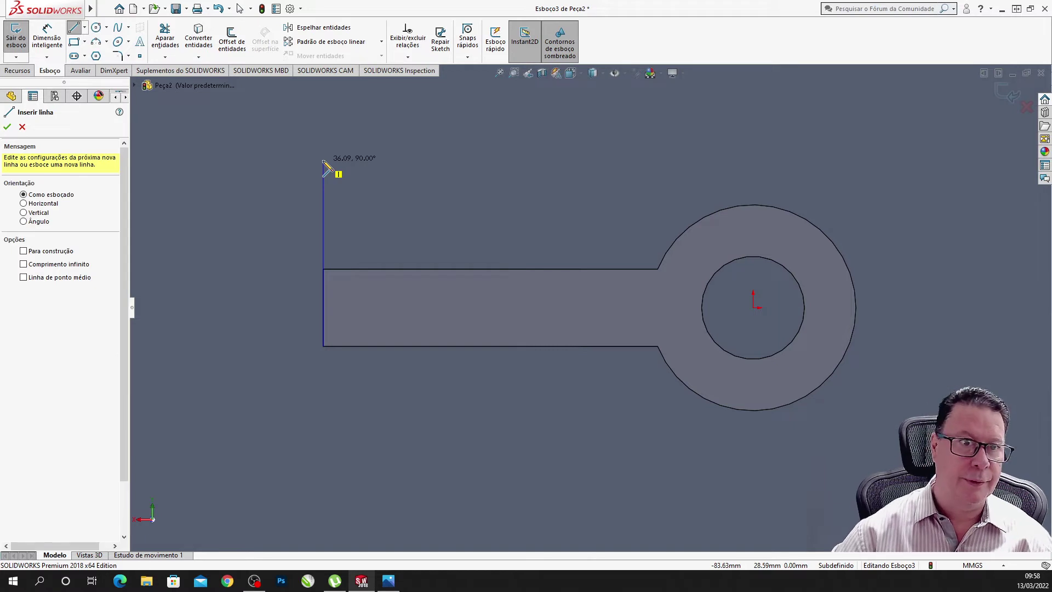
left_click(323, 160)
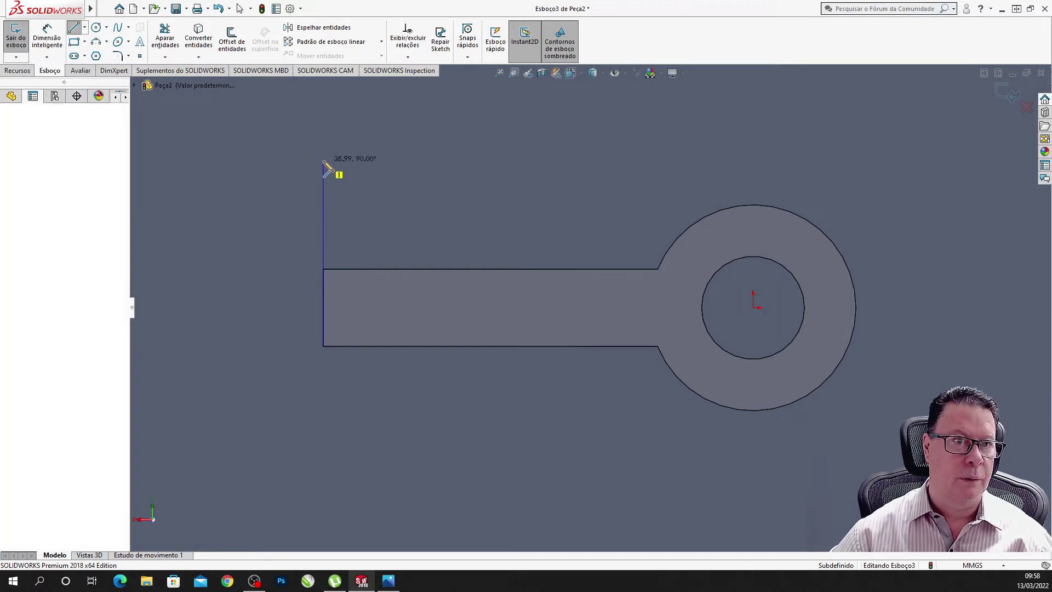
left_click(411, 160)
key("Escape")
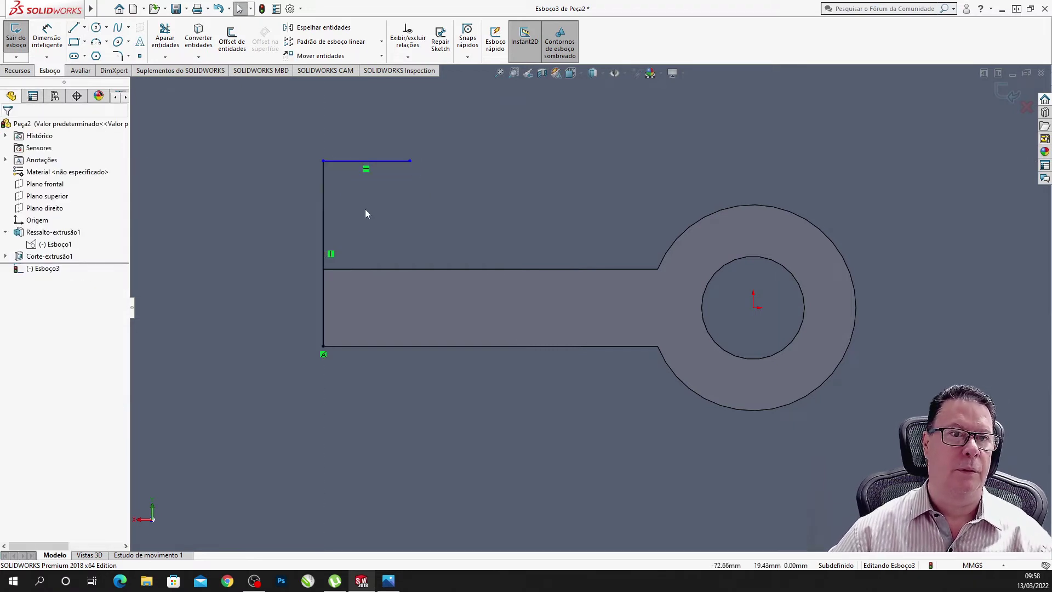
Dimension the vertical line to 32 mm and the horizontal line to 20 mm.
left_click(47, 39)
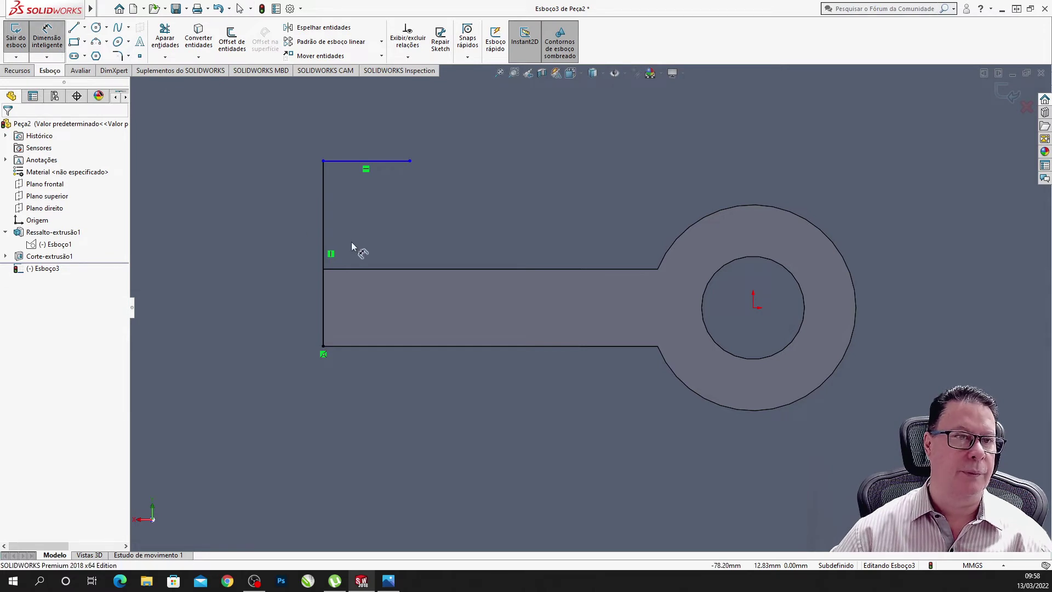
left_click(324, 226)
left_click(243, 228)
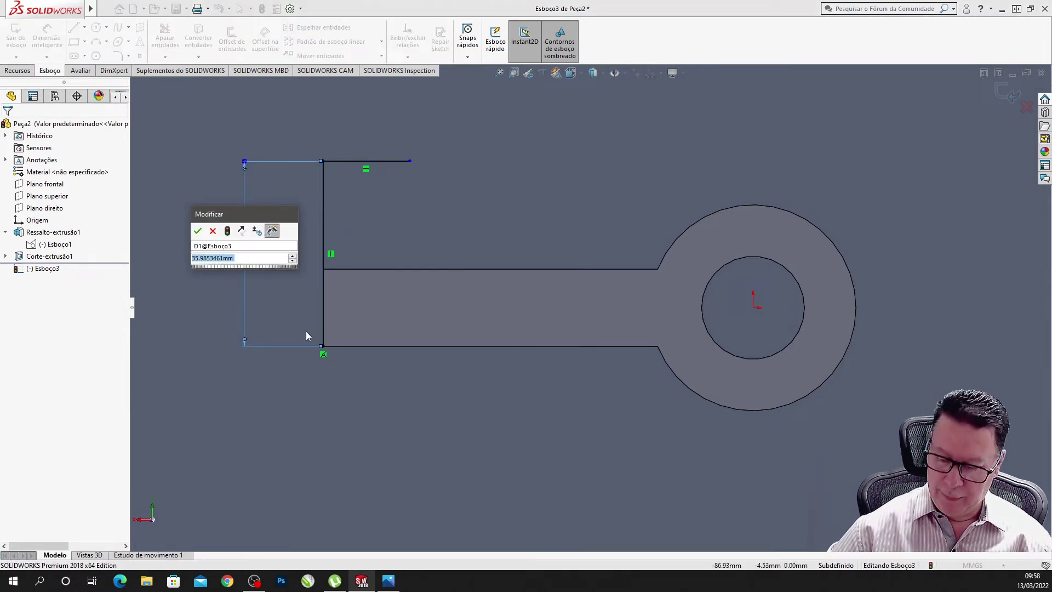
type("32")
key("Return")
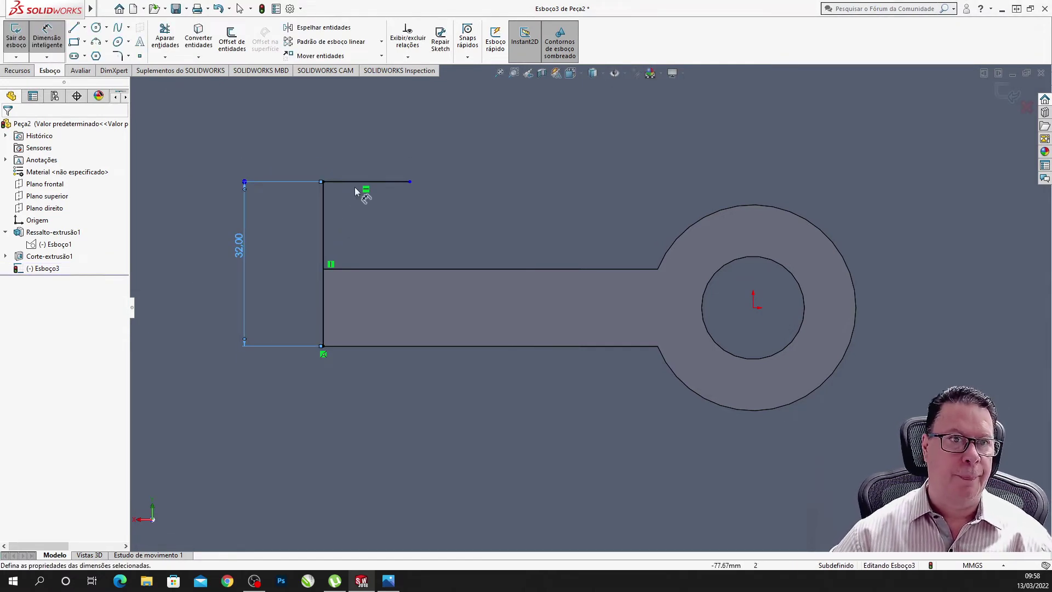
left_click(362, 184)
left_click(368, 142)
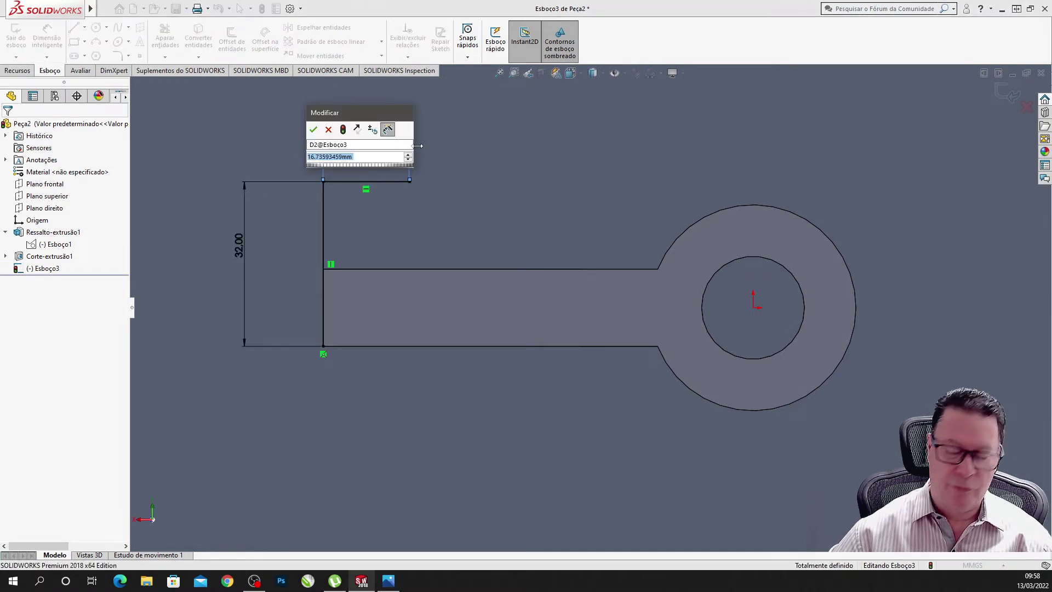
type("20")
key("Return")
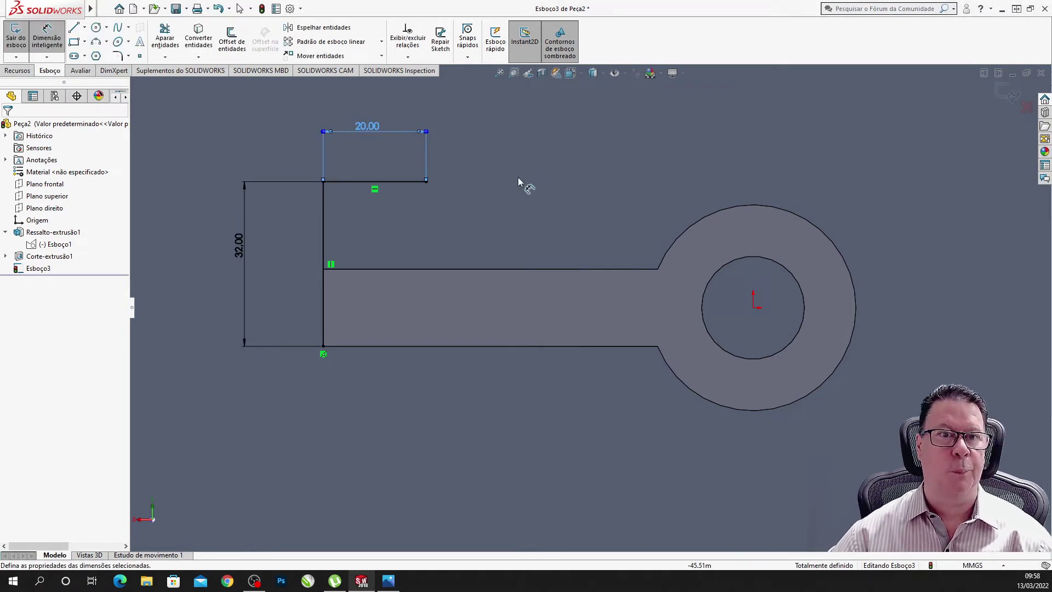
key("Escape")
left_click(96, 27)
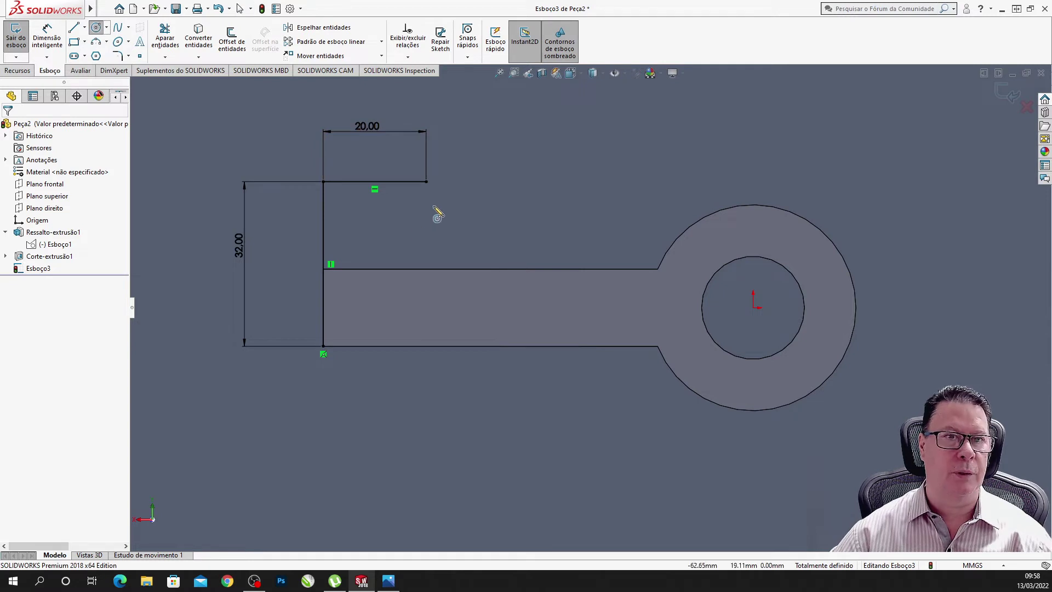
Add a circle centred on the 20 mm line's right end, passing through the top corner.
left_click(427, 181)
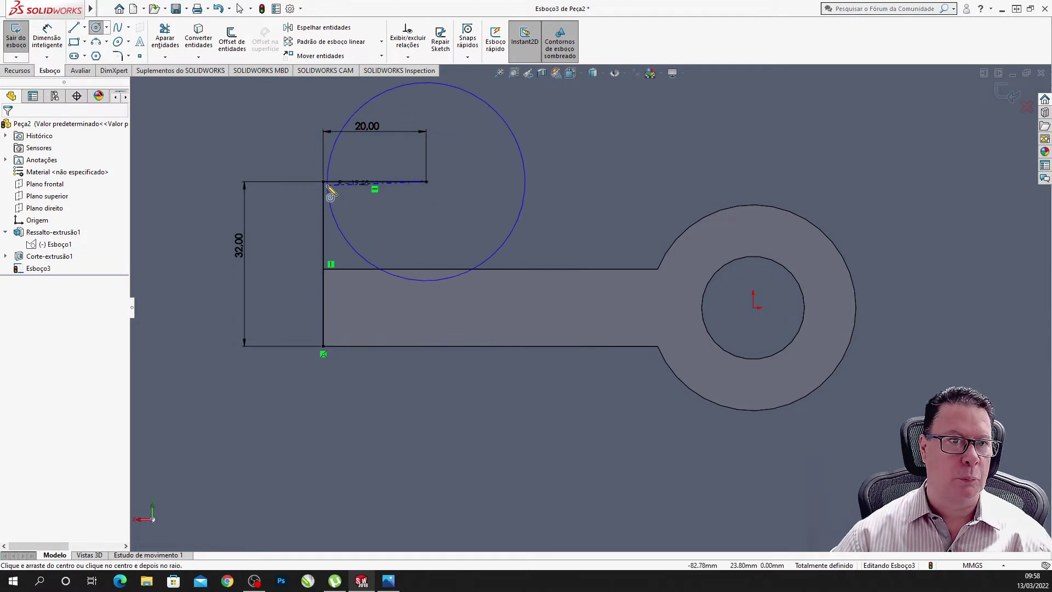
left_click(323, 187)
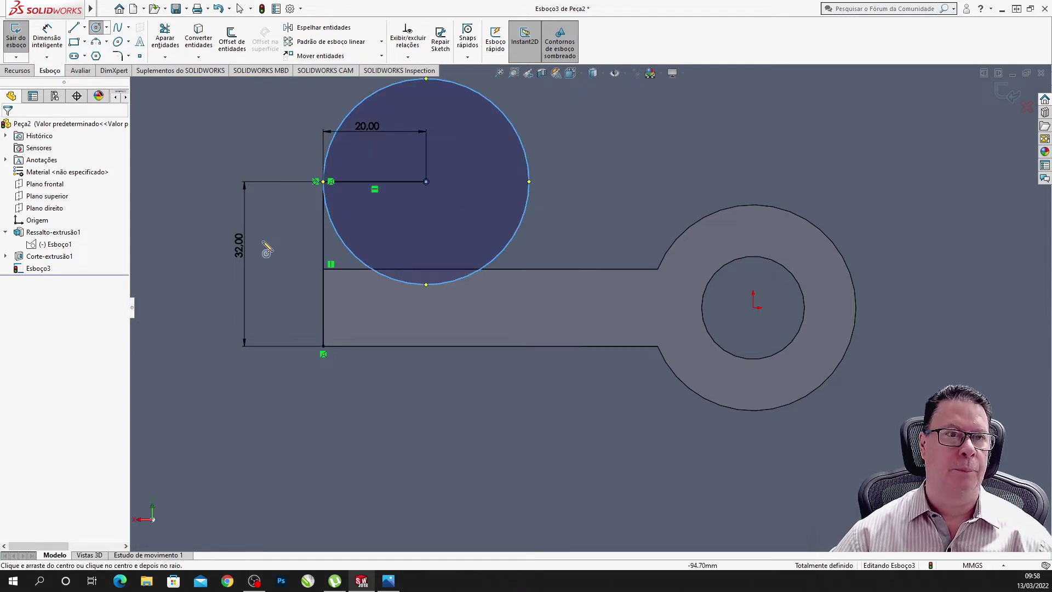
key("Escape")
scroll(616, 219, "down", 2)
scroll(616, 218, "up", 3)
middle_click_drag(606, 218, 553, 223)
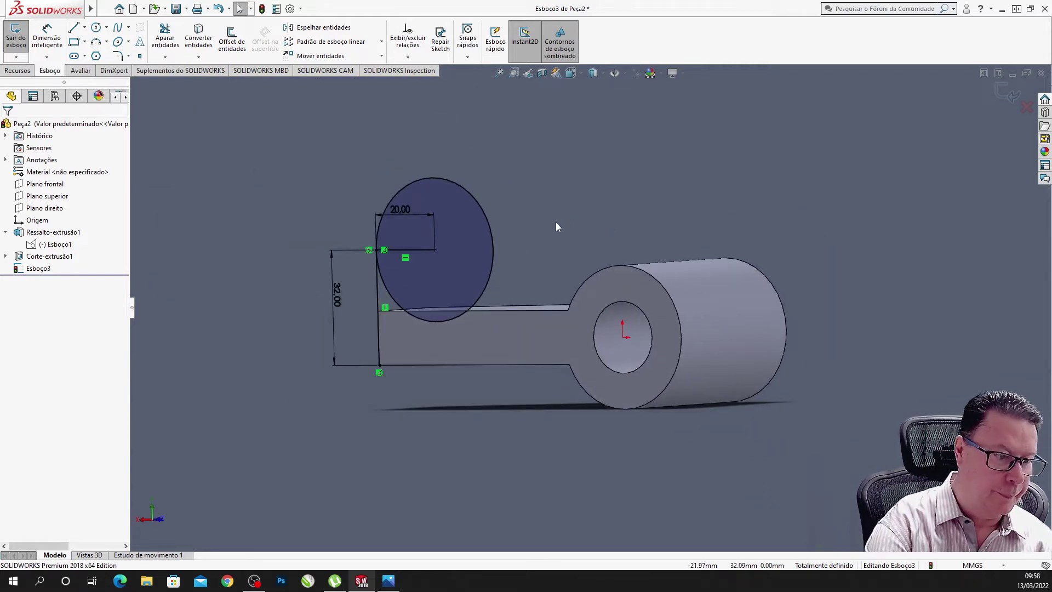
key("ctrl+1")
key("ctrl+2")
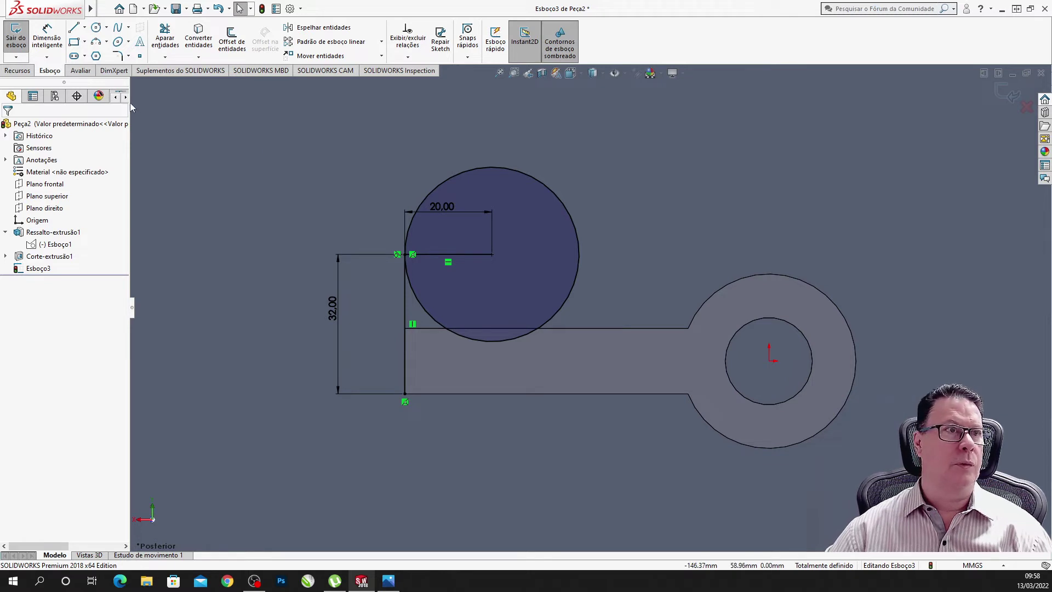
left_click(105, 43)
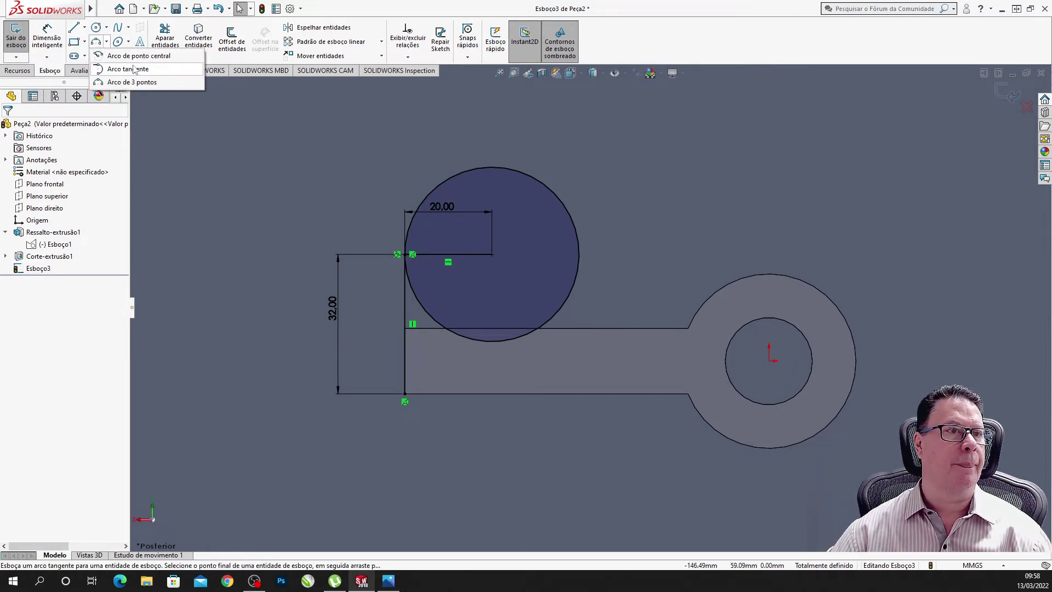
Draw a three-point arc from the new circle to the outer hub circle.
left_click(131, 82)
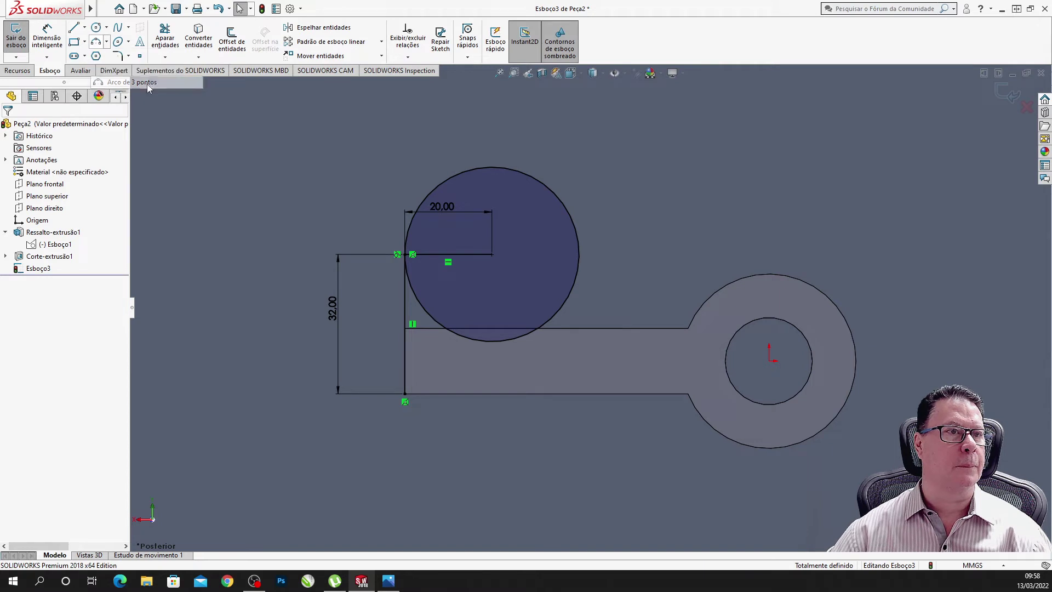
left_click(570, 211)
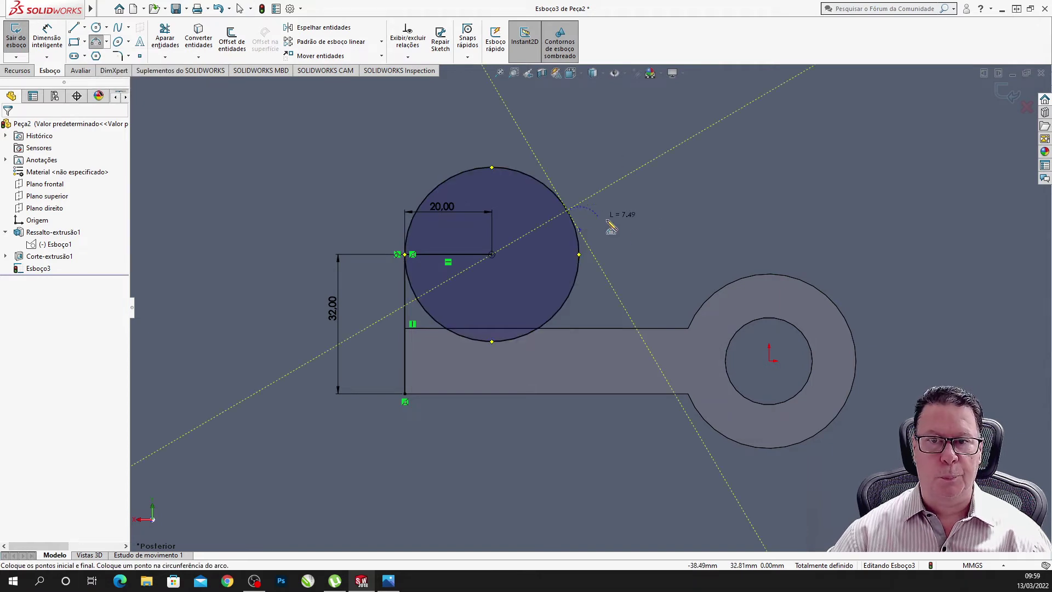
left_click(739, 278)
left_click(671, 282)
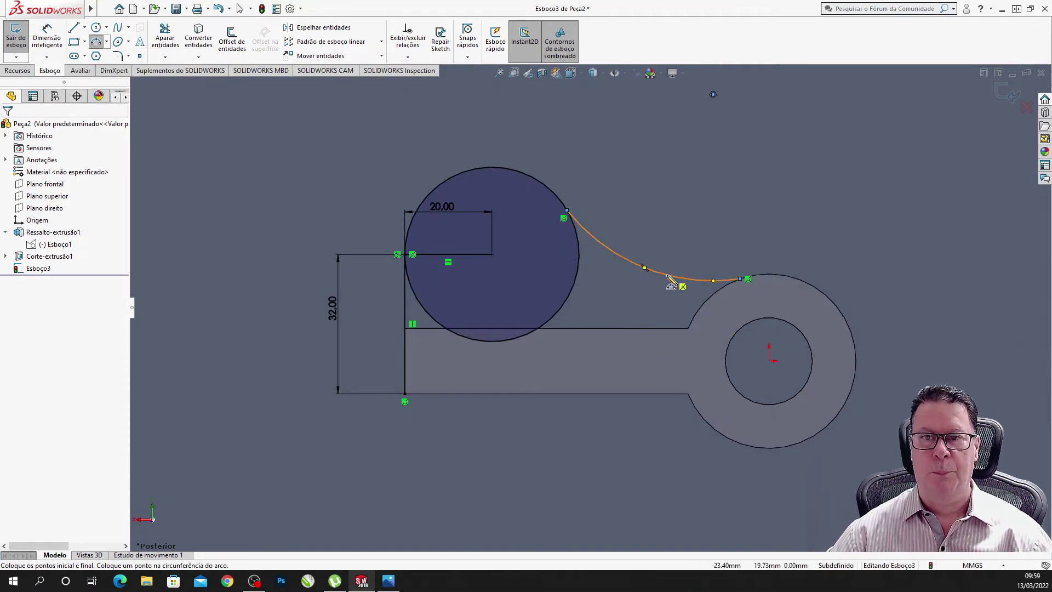
key("Escape")
Dimension the connecting arc's radius to 27.29 mm.
left_click(49, 41)
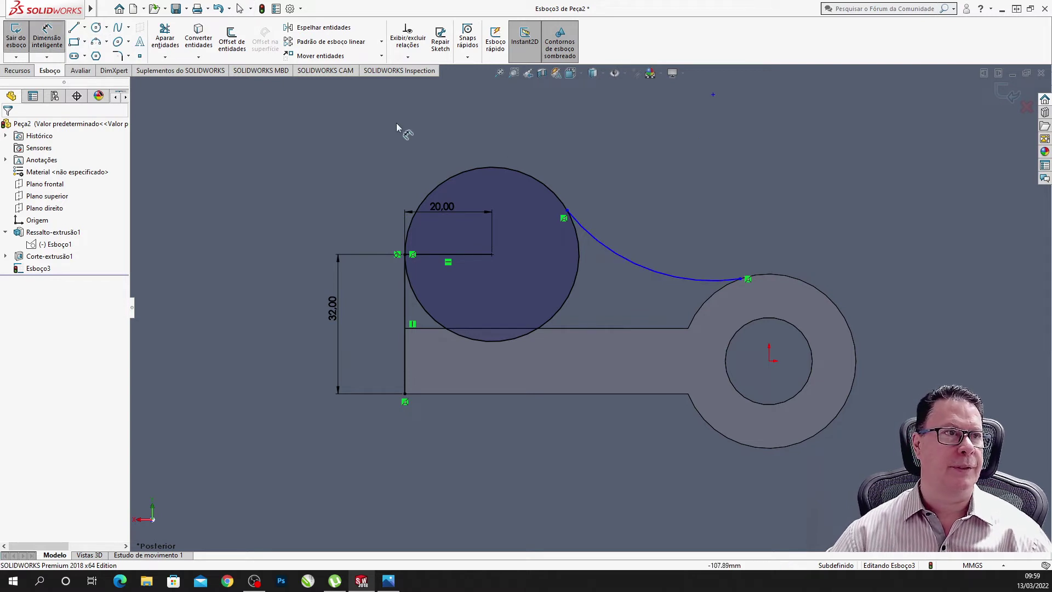
left_click(638, 267)
left_click(671, 213)
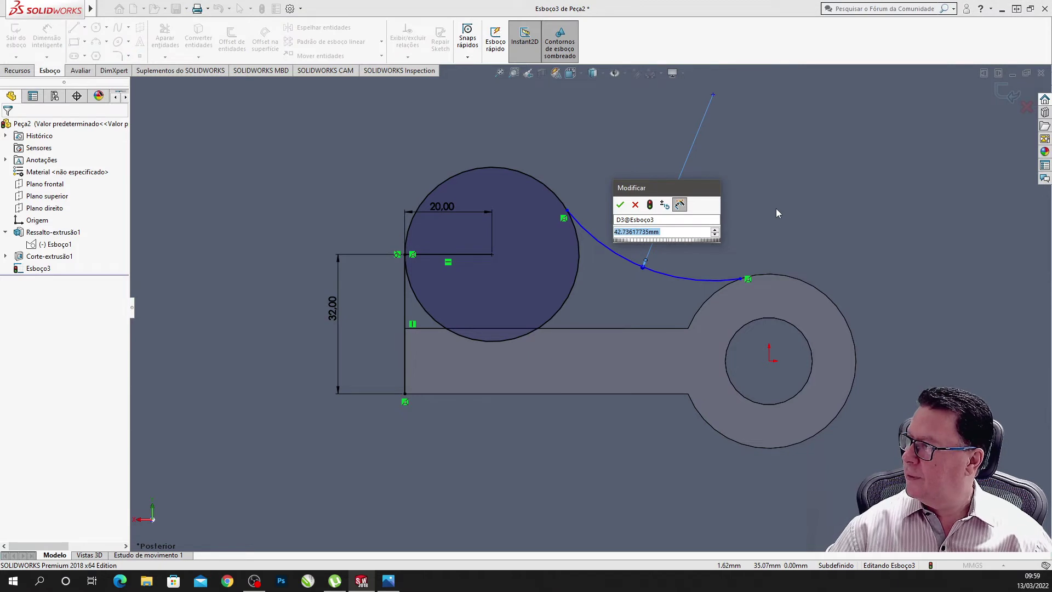
type("27,29")
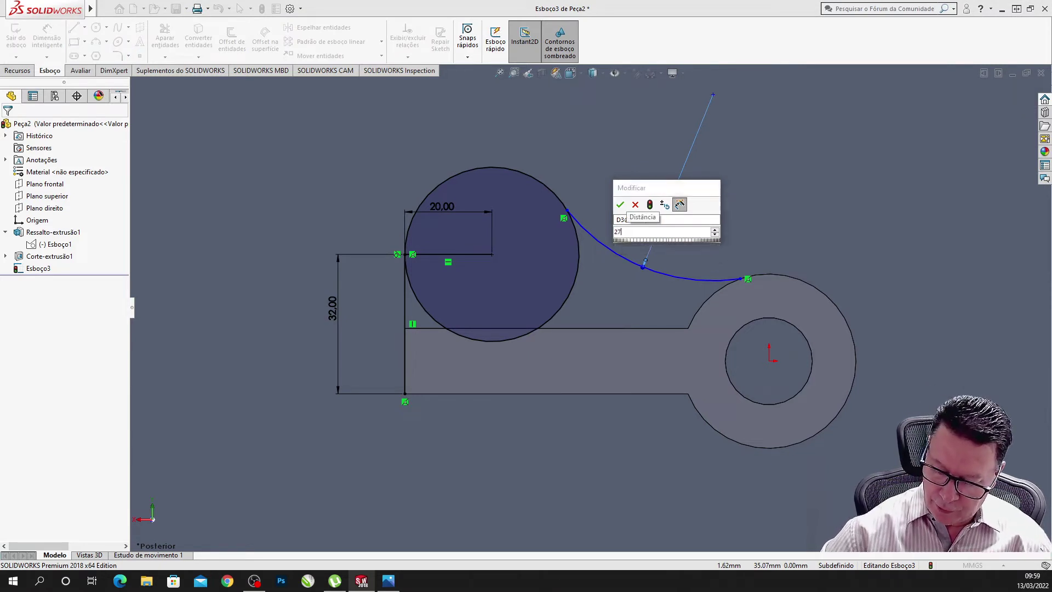
key("Return")
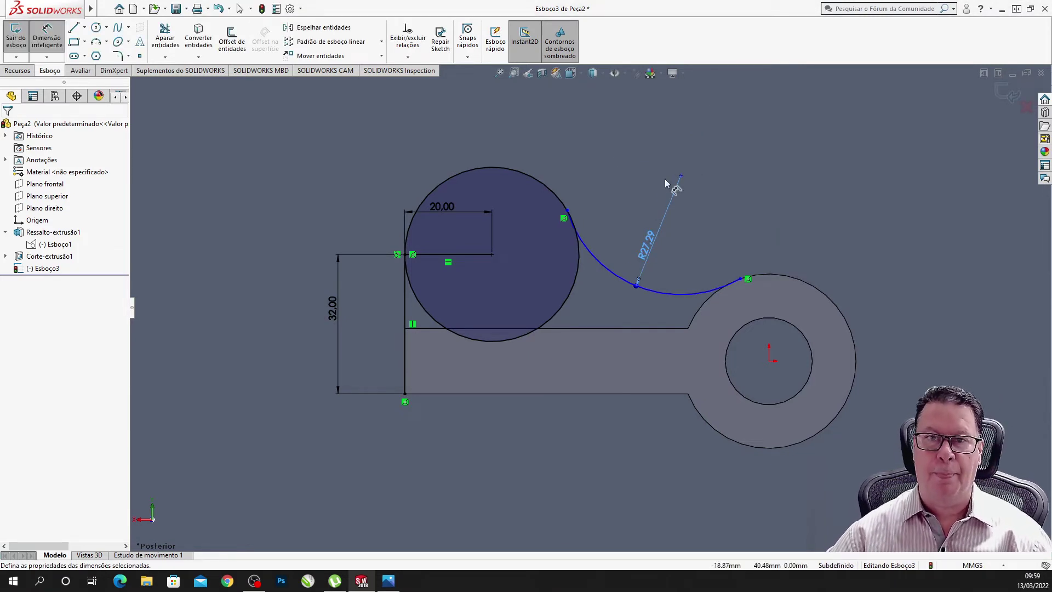
key("Escape")
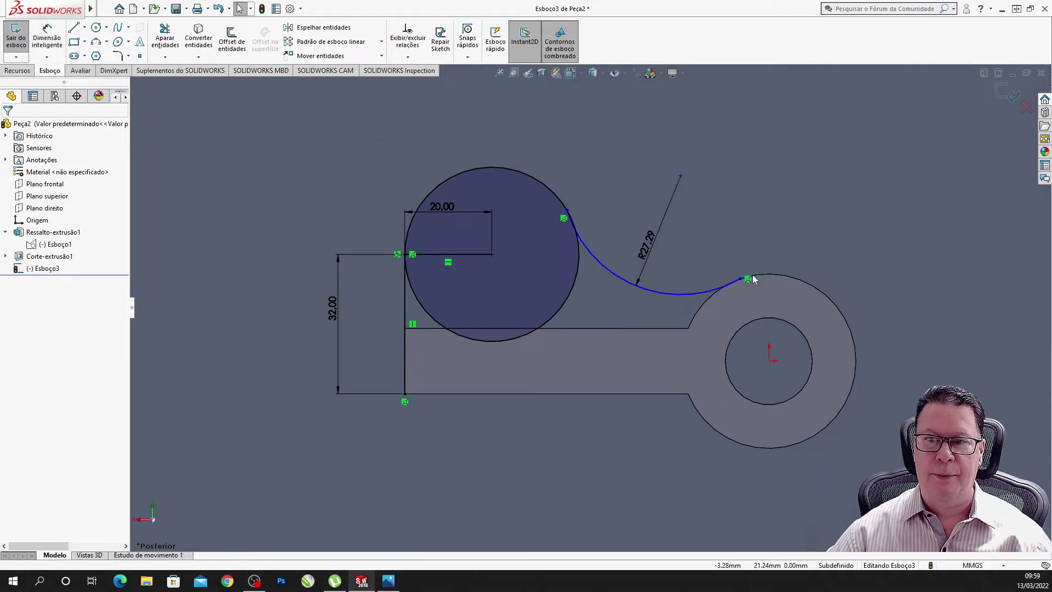
Make the R27.29 arc tangent to the ring around the hole.
left_click(708, 294)
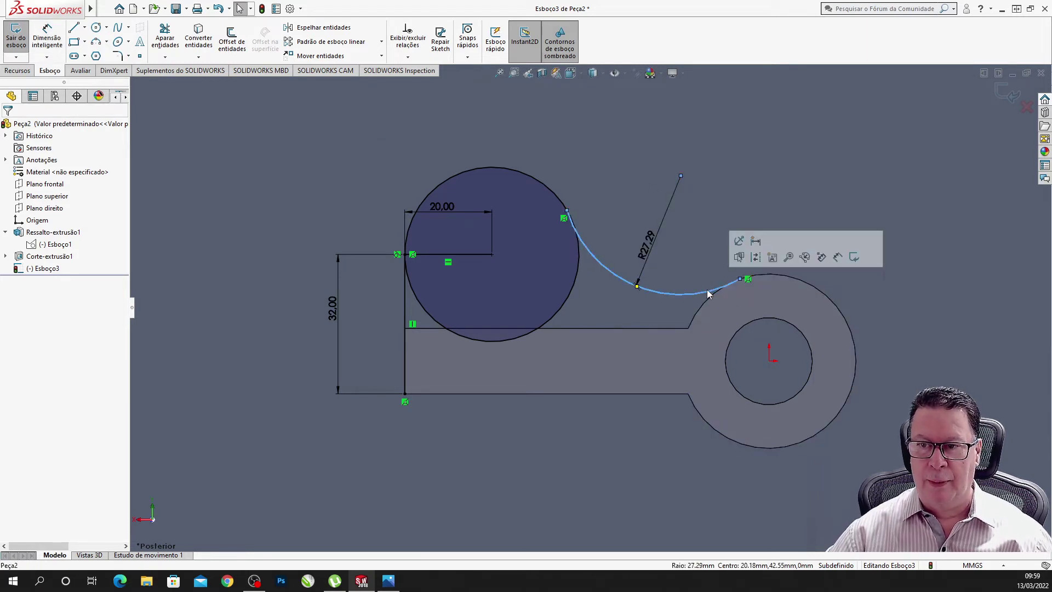
left_click(773, 277, "ctrl")
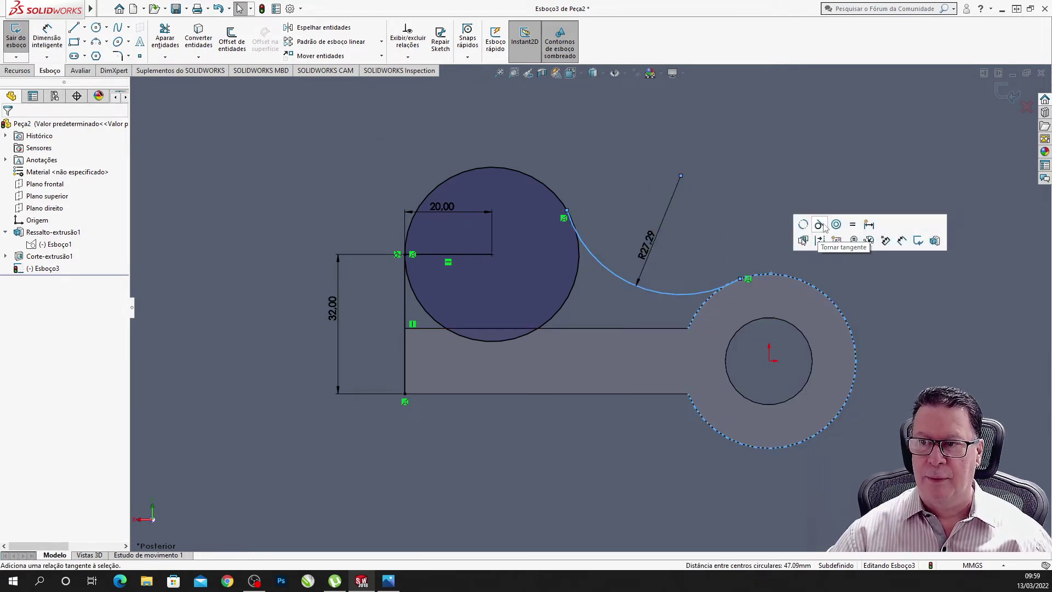
left_click(819, 224)
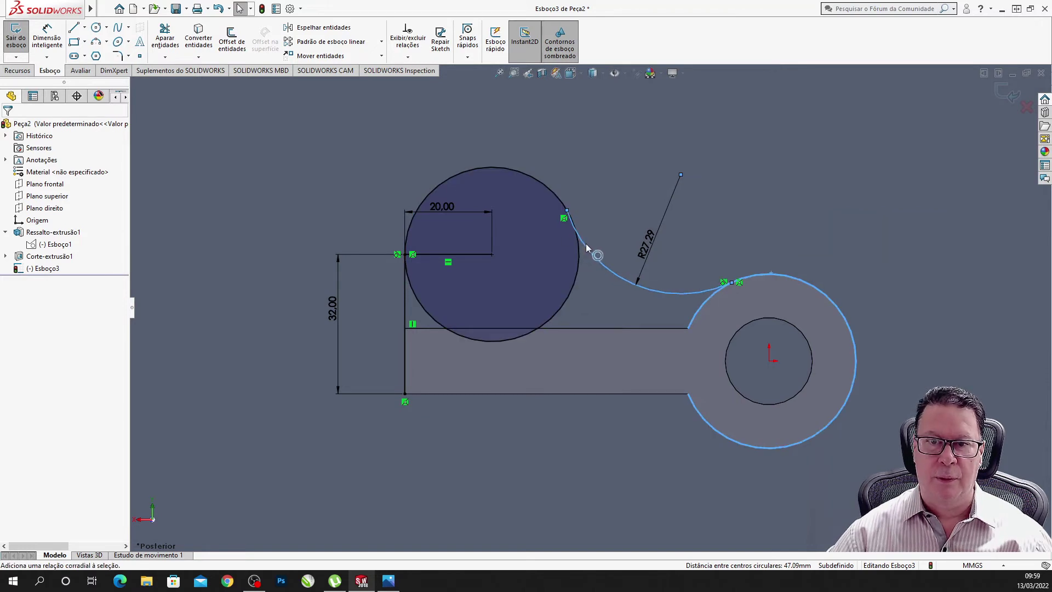
Make the R27.29 arc tangent to the large left circle as well.
left_click(548, 186)
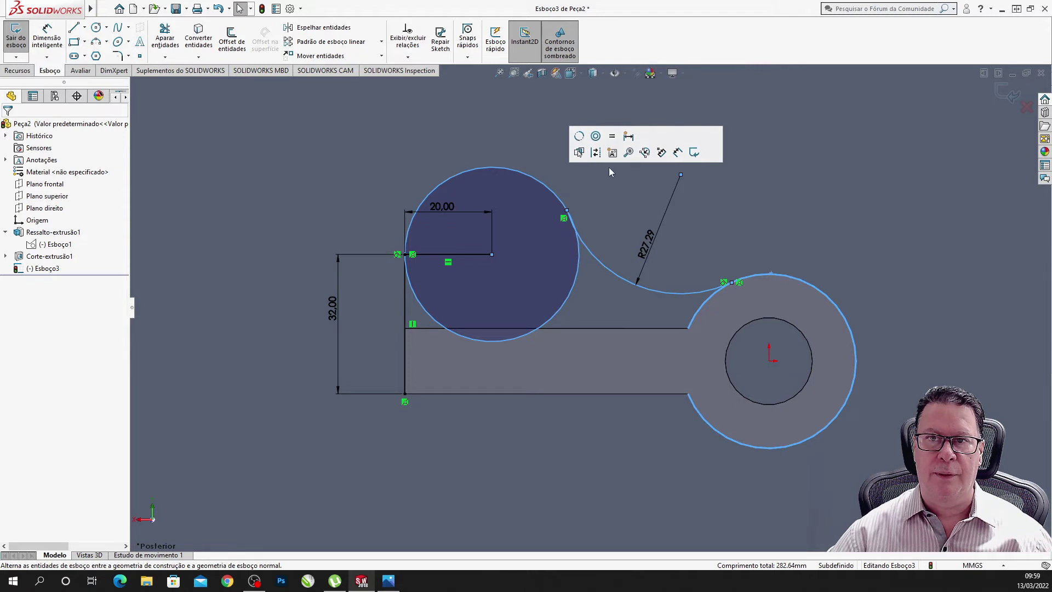
left_click(617, 203)
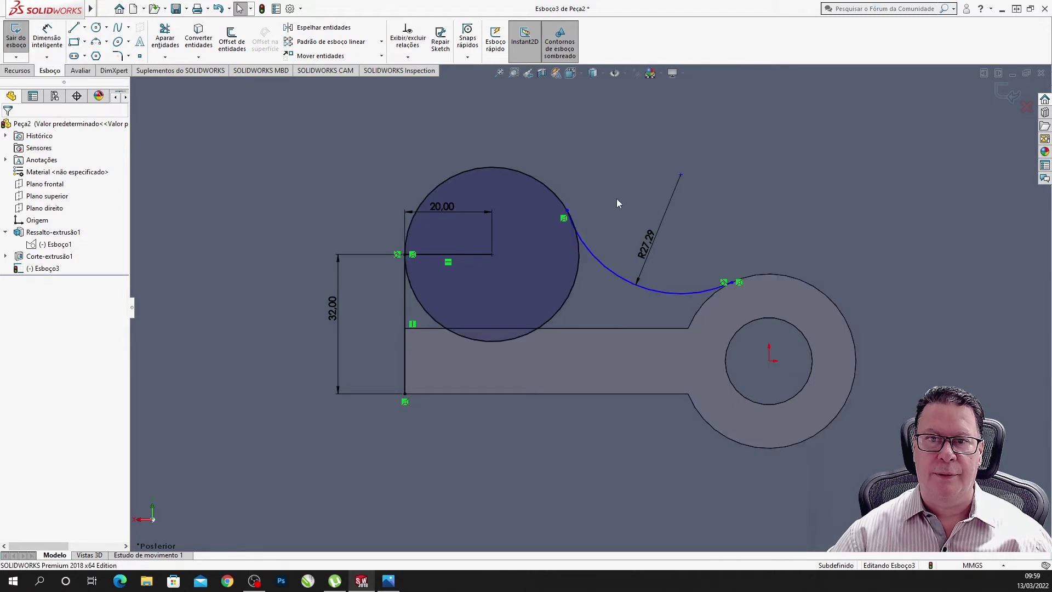
left_click(564, 206)
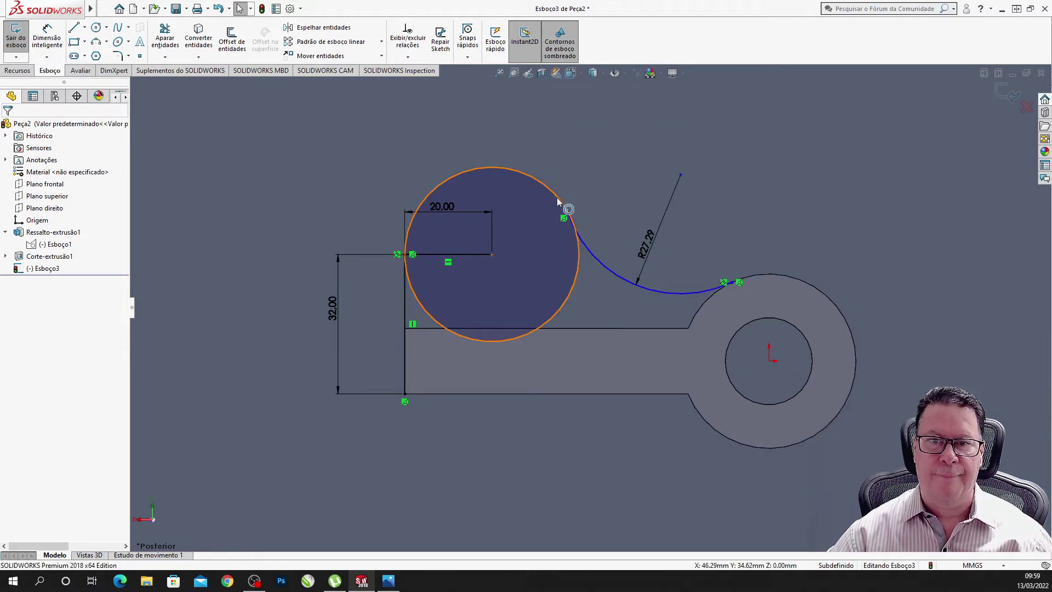
left_click(557, 197)
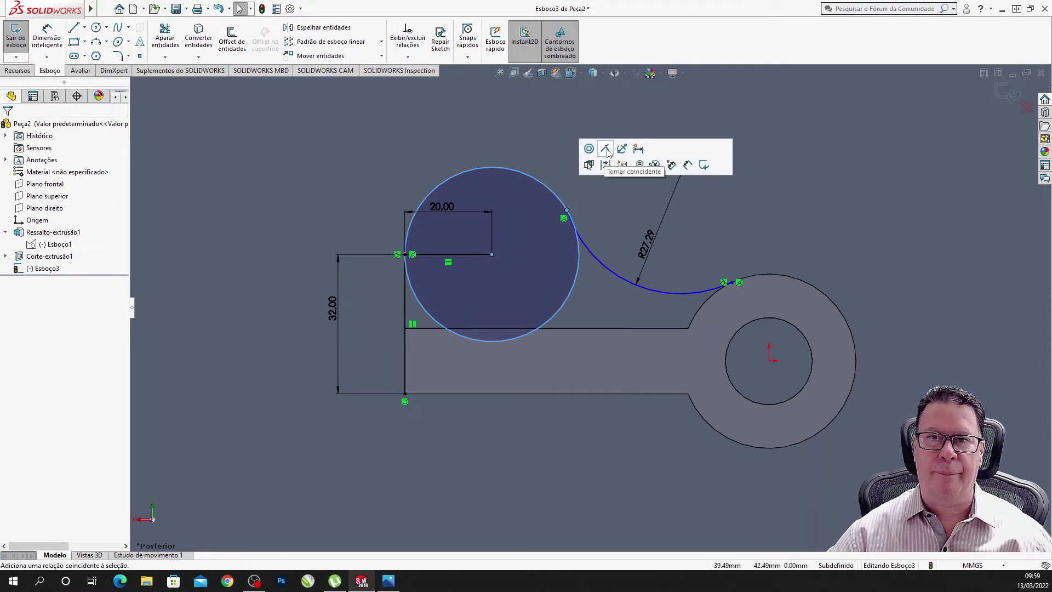
left_click(594, 210)
left_click(594, 256)
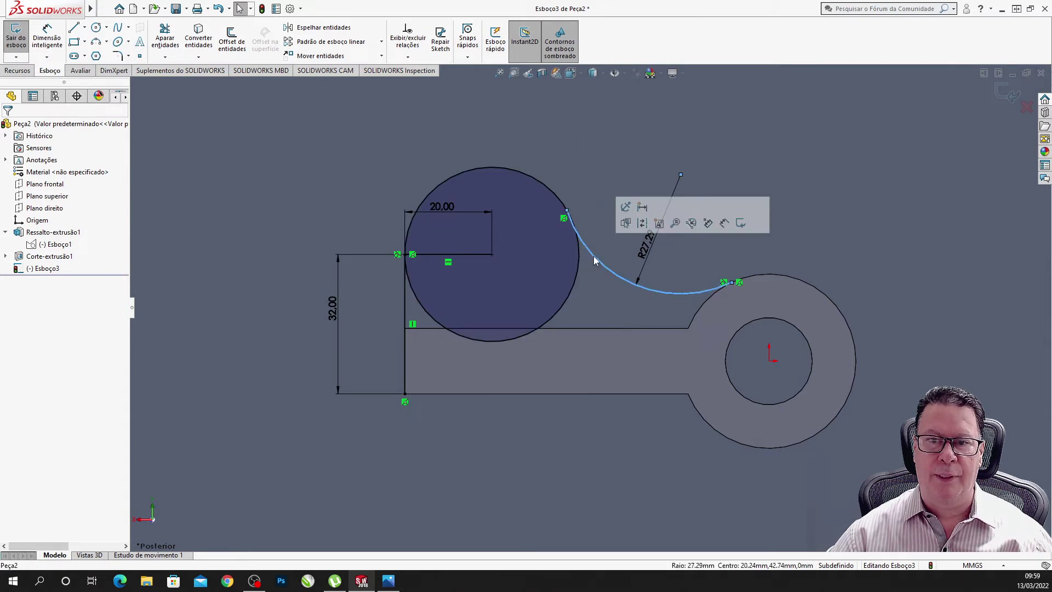
left_click(577, 268, "ctrl")
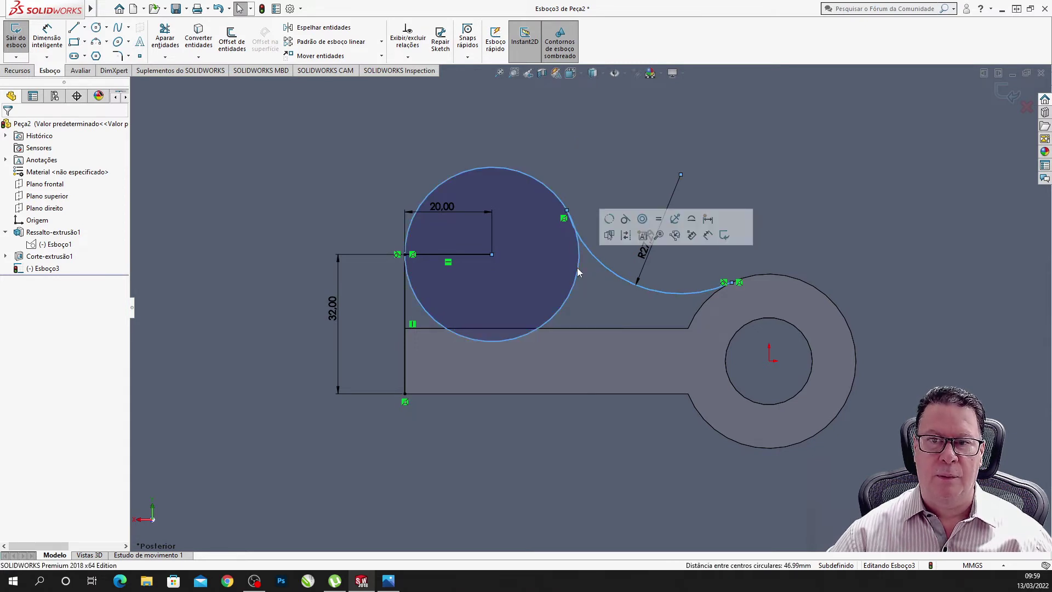
left_click(625, 219)
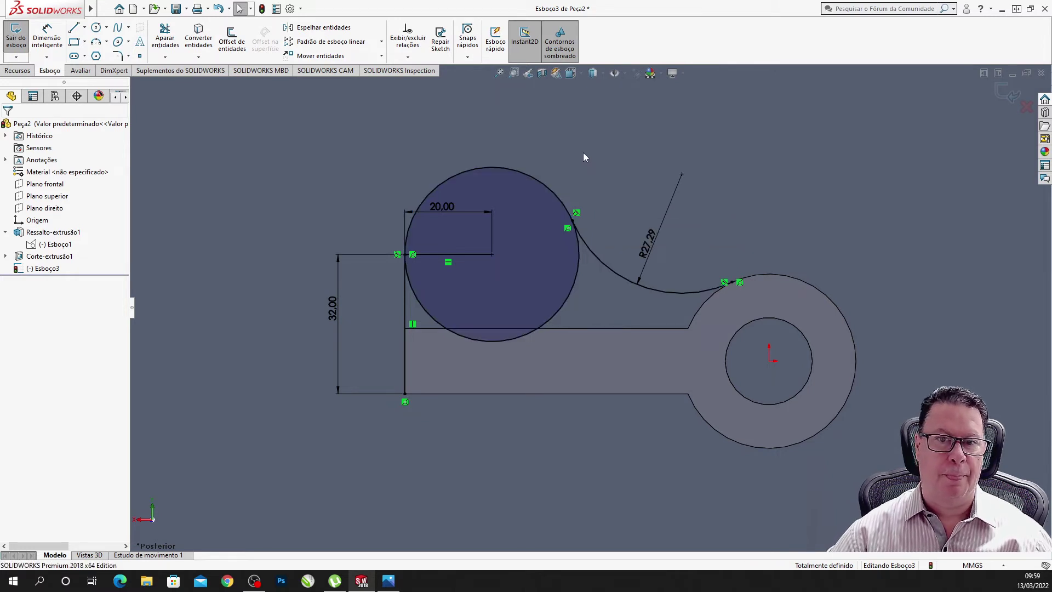
Trim away the large circle's lower part and the old left line with its 32 dimension.
left_click(165, 38)
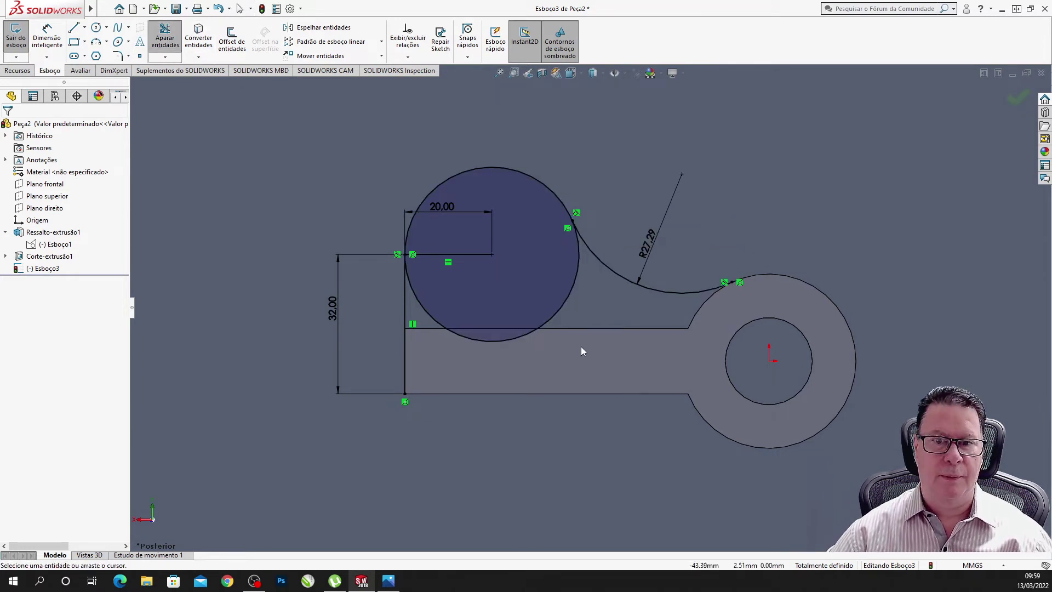
left_click_drag(580, 302, 560, 293)
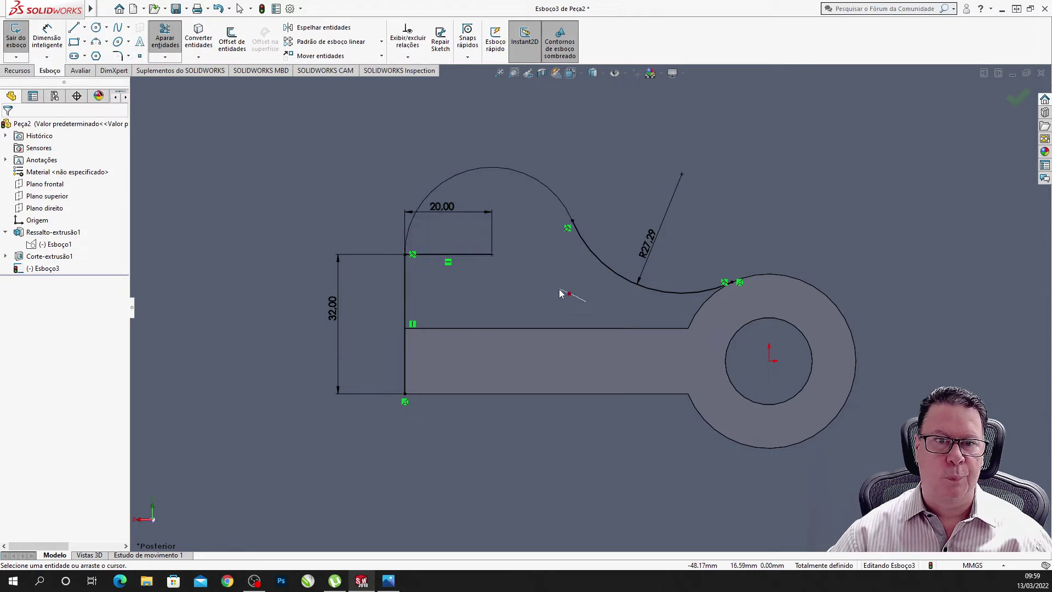
left_click_drag(475, 291, 373, 372)
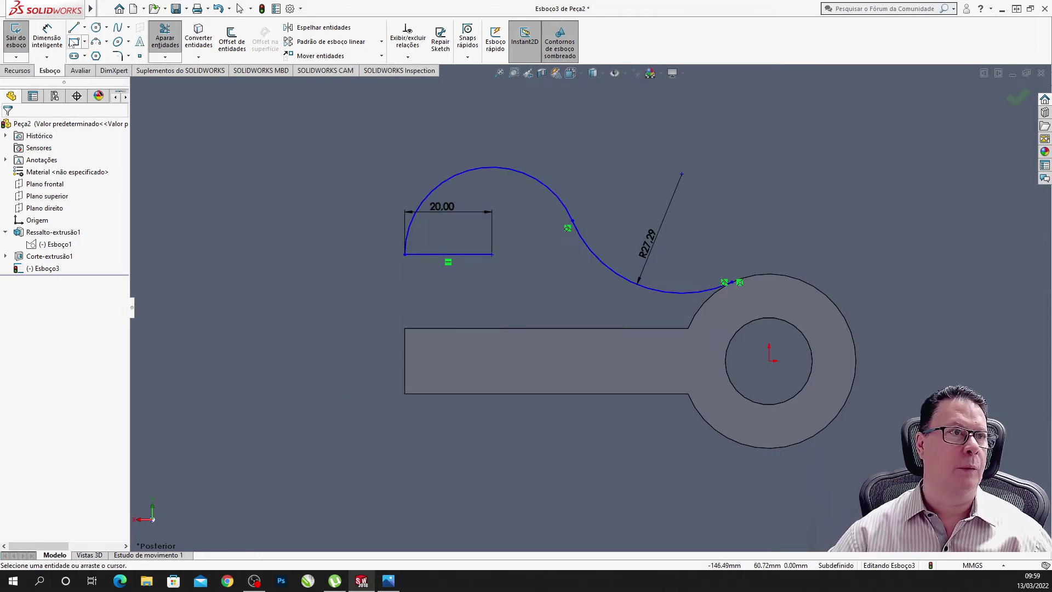
Draw a vertical line down from the arc's left end and a horizontal line along the arm to the ring.
left_click(74, 28)
left_click(405, 255)
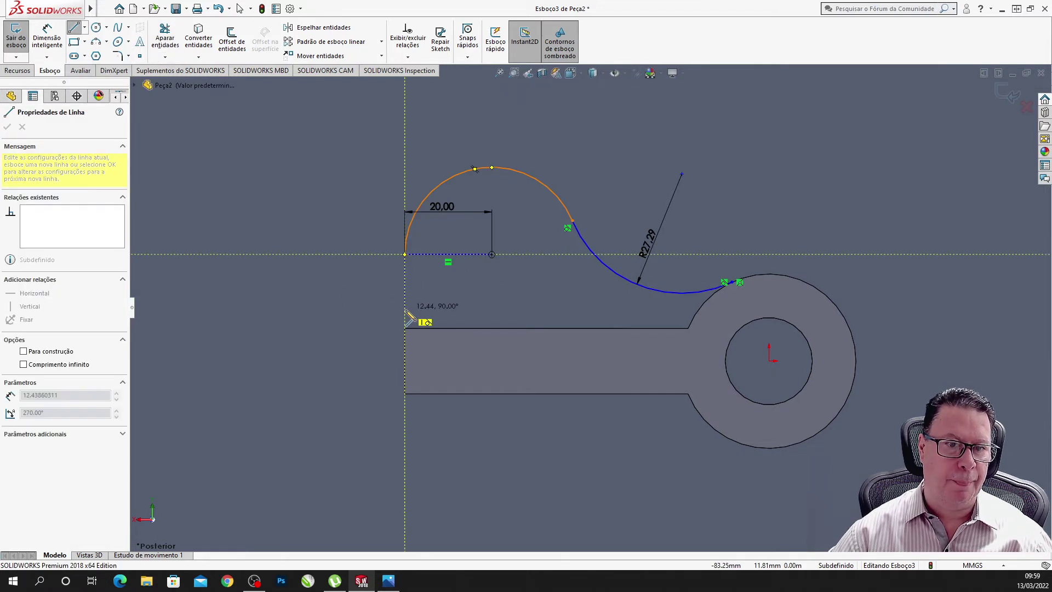
left_click(405, 329)
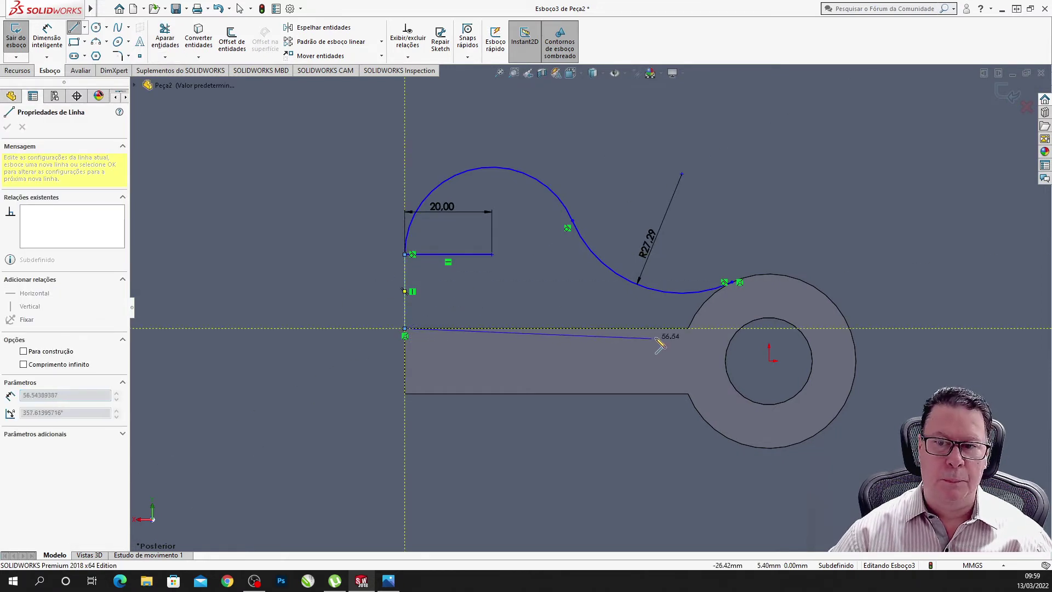
left_click(688, 329)
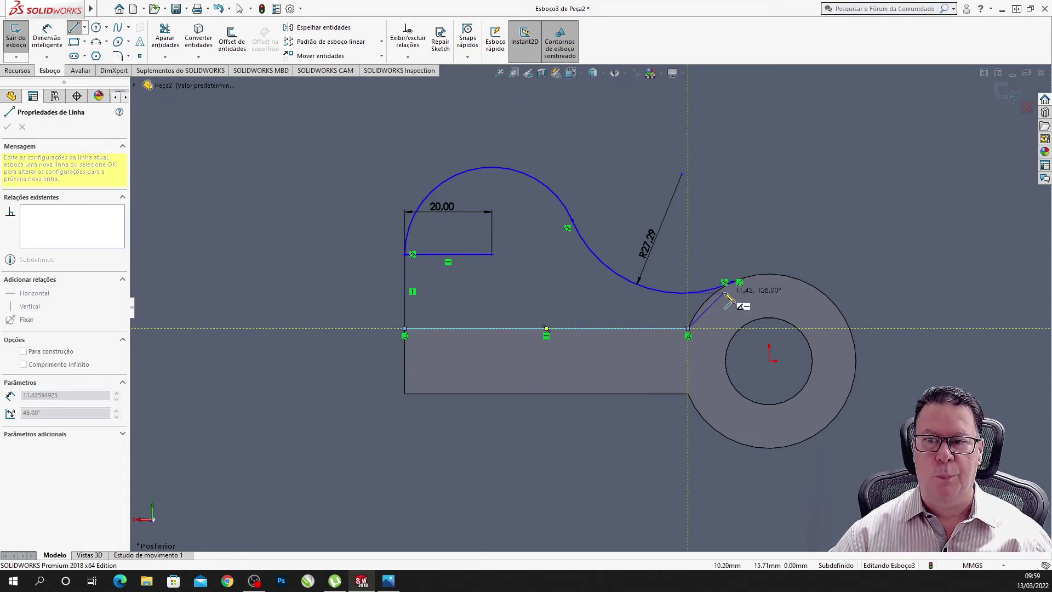
key("Escape")
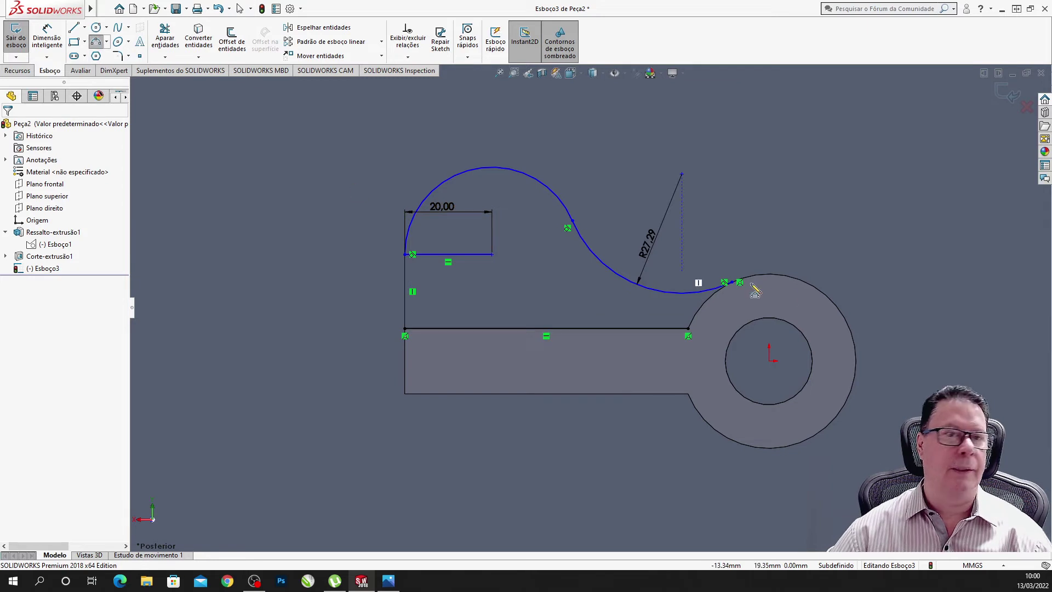
Close the lug outline with an R20 arc following the ring's edge and exit the sketch.
scroll(756, 290, "down", 1)
scroll(712, 296, "down", 1)
scroll(693, 315, "down", 1)
scroll(676, 315, "down", 1)
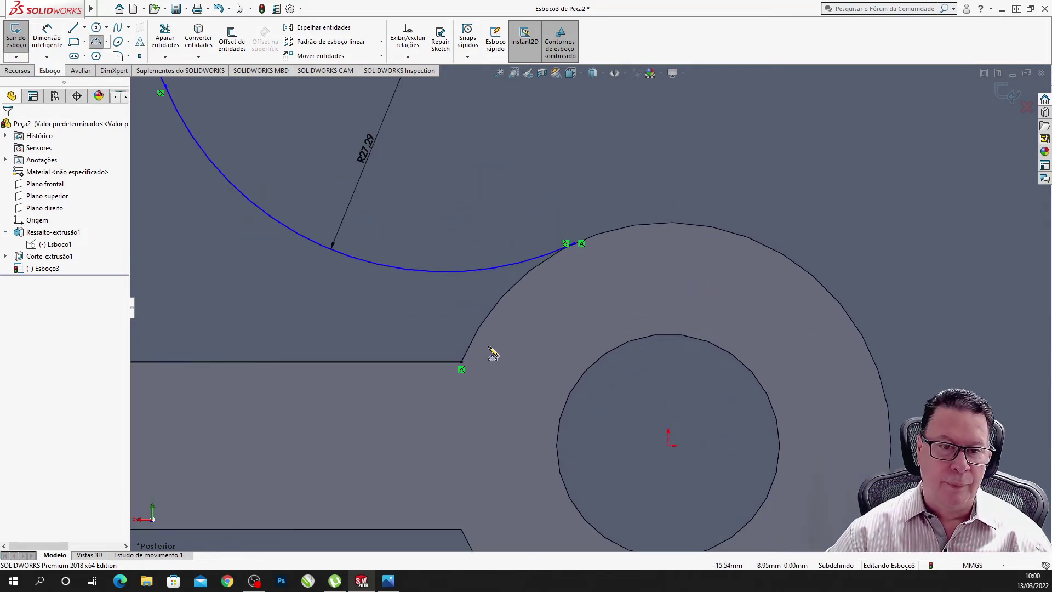
left_click(461, 363)
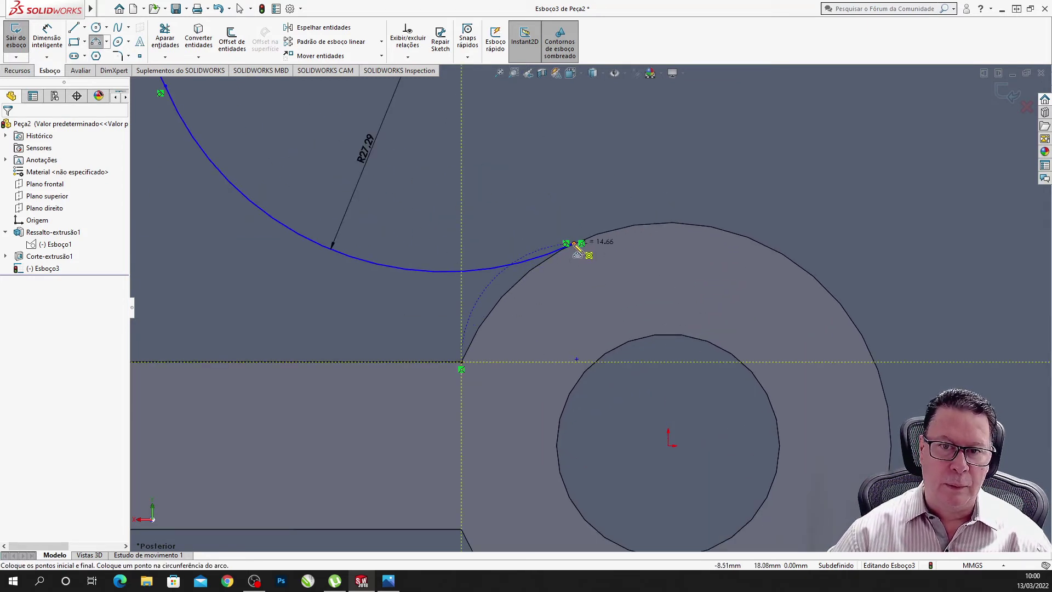
left_click(577, 245)
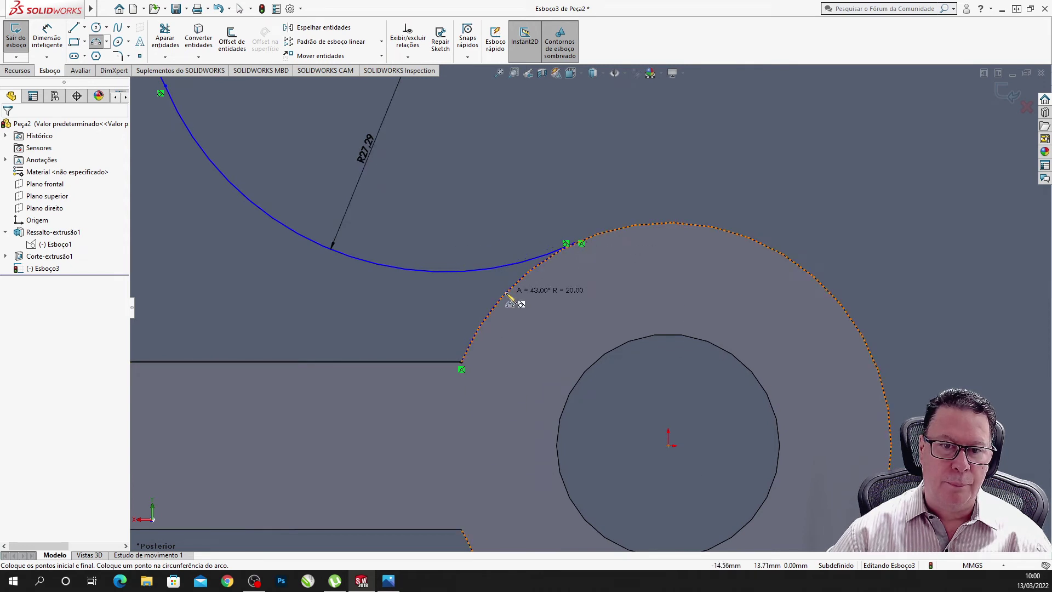
left_click(507, 295)
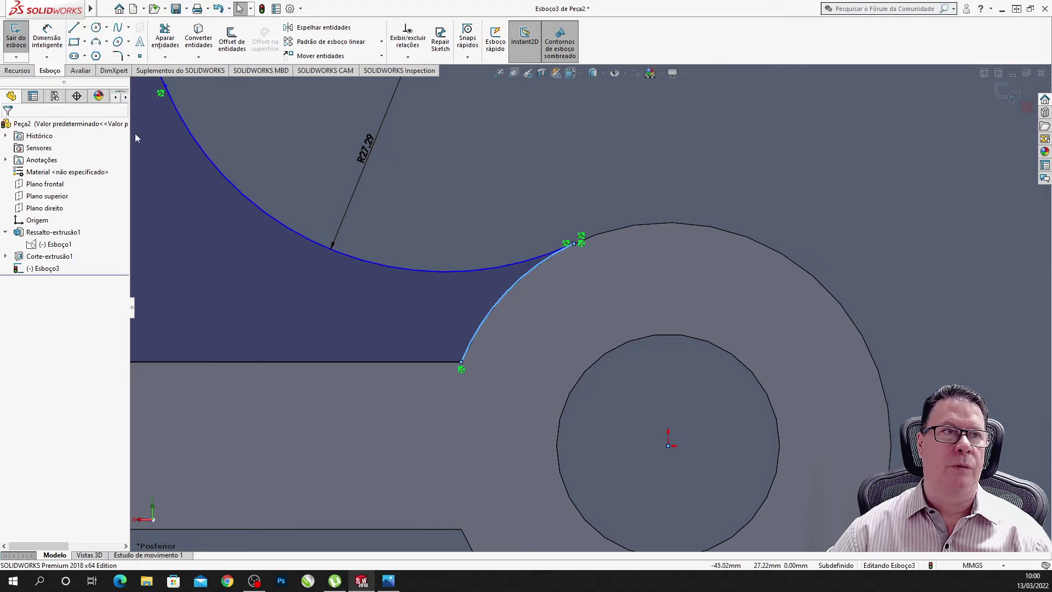
left_click(16, 35)
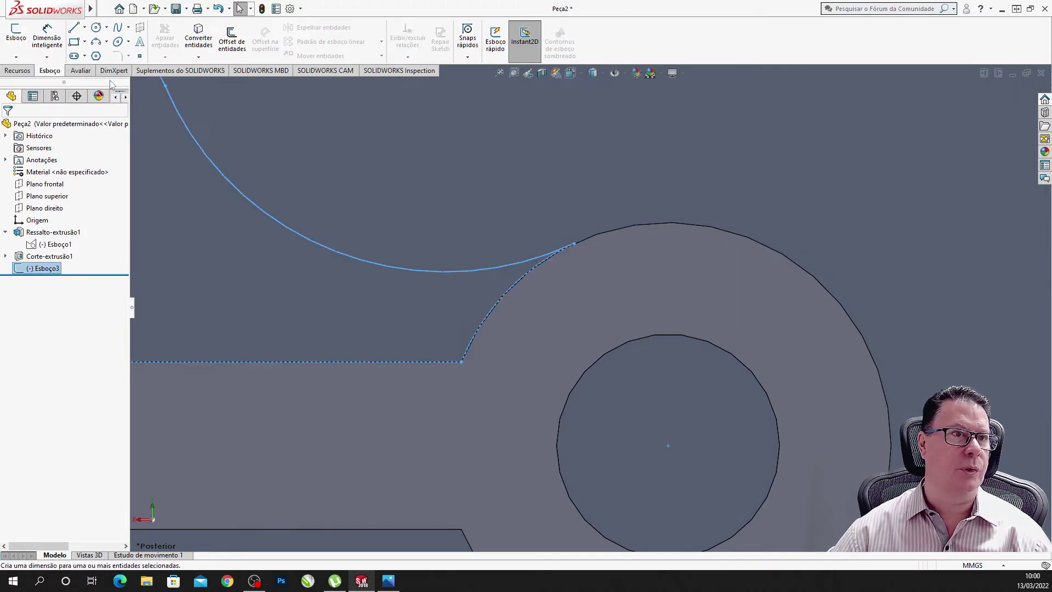
Try removing a short stray line, but keep sketch Esboço3 when prompted to delete it.
key("ctrl+7")
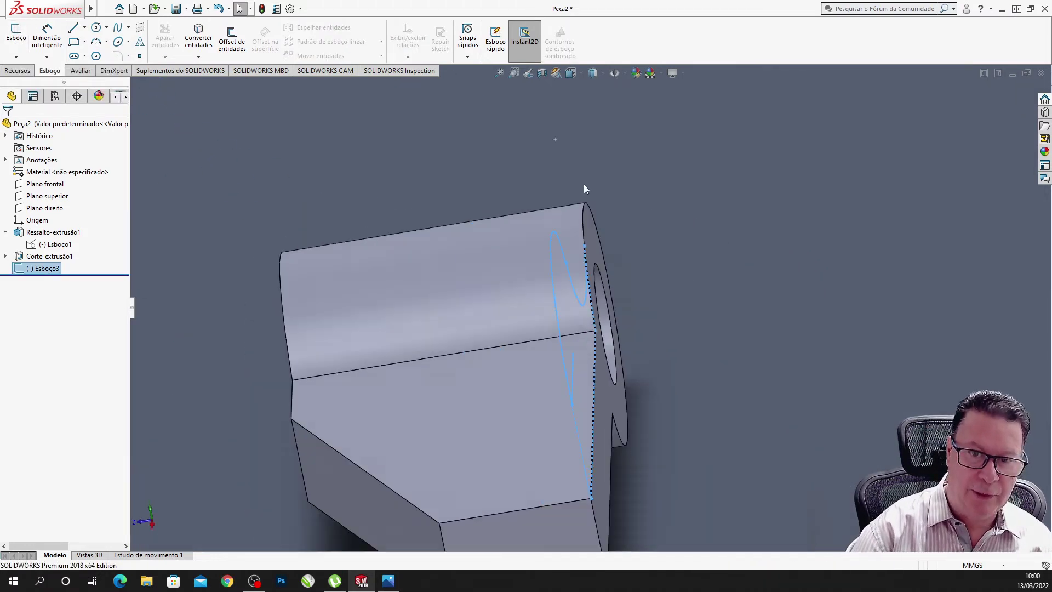
left_click(745, 291)
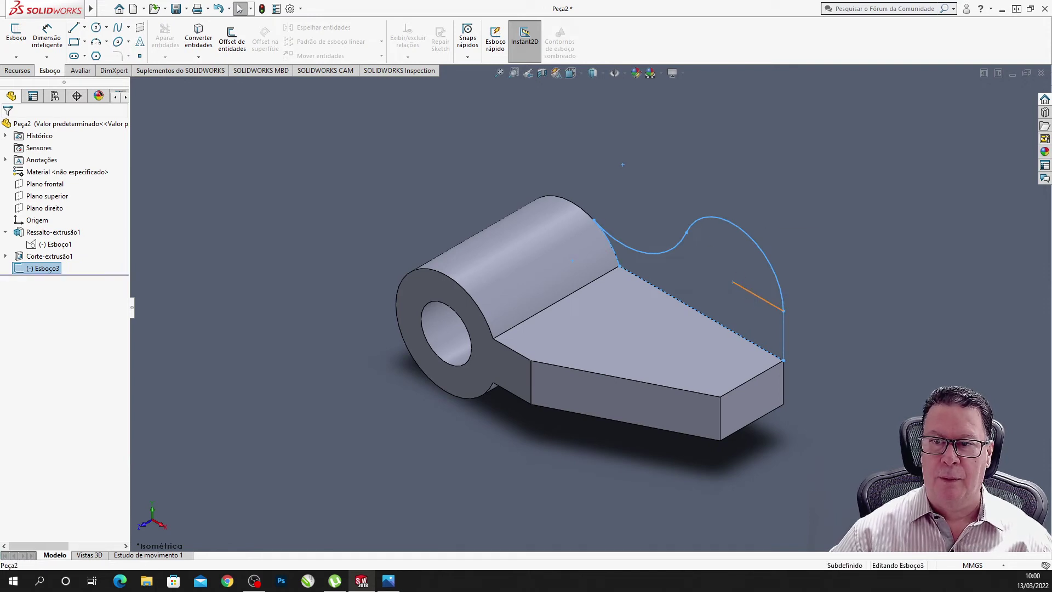
key("Delete")
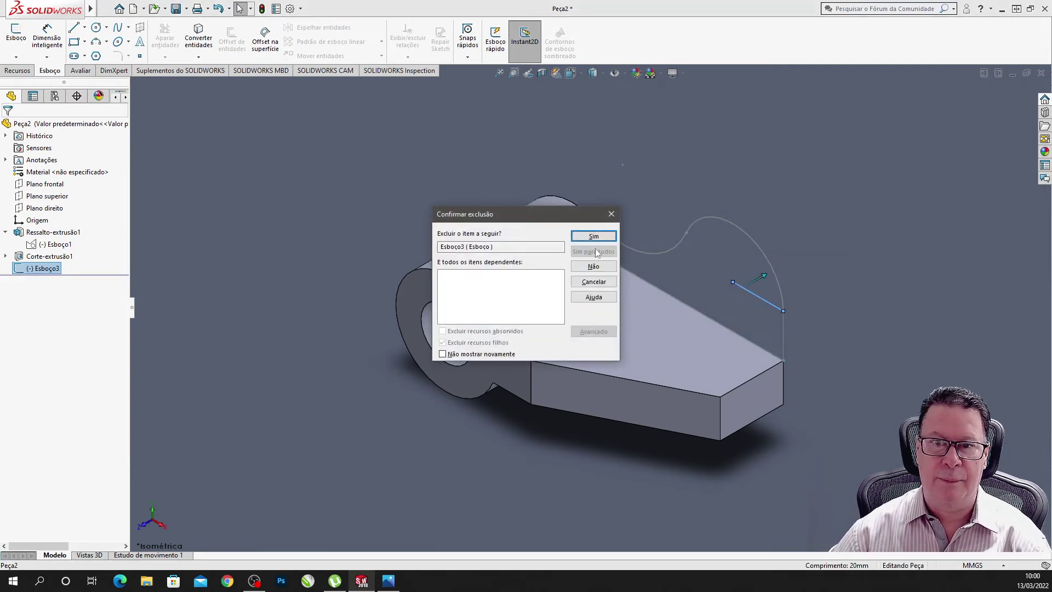
left_click(595, 238)
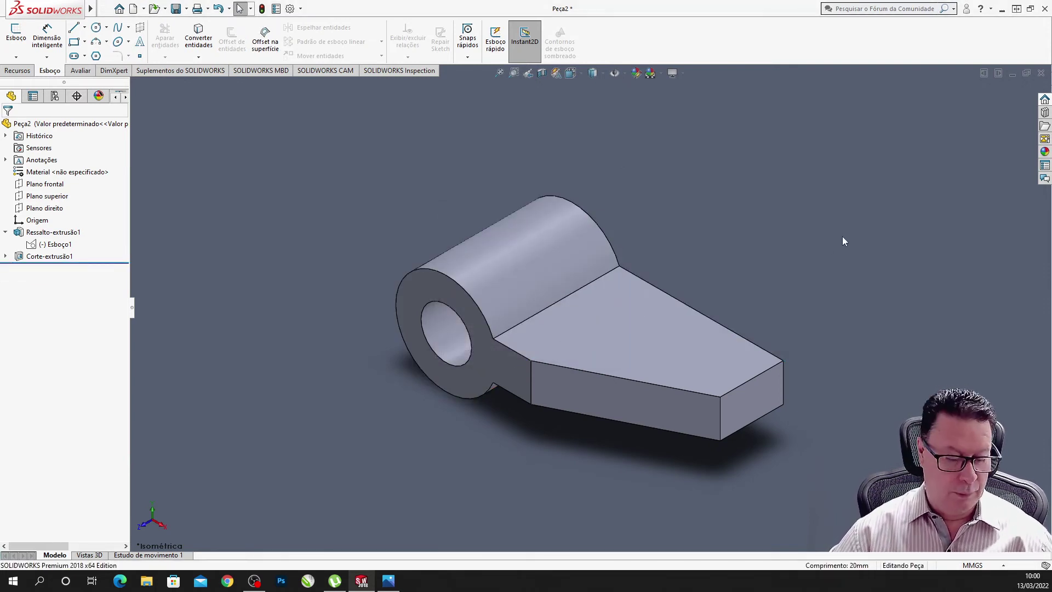
key("ctrl+z")
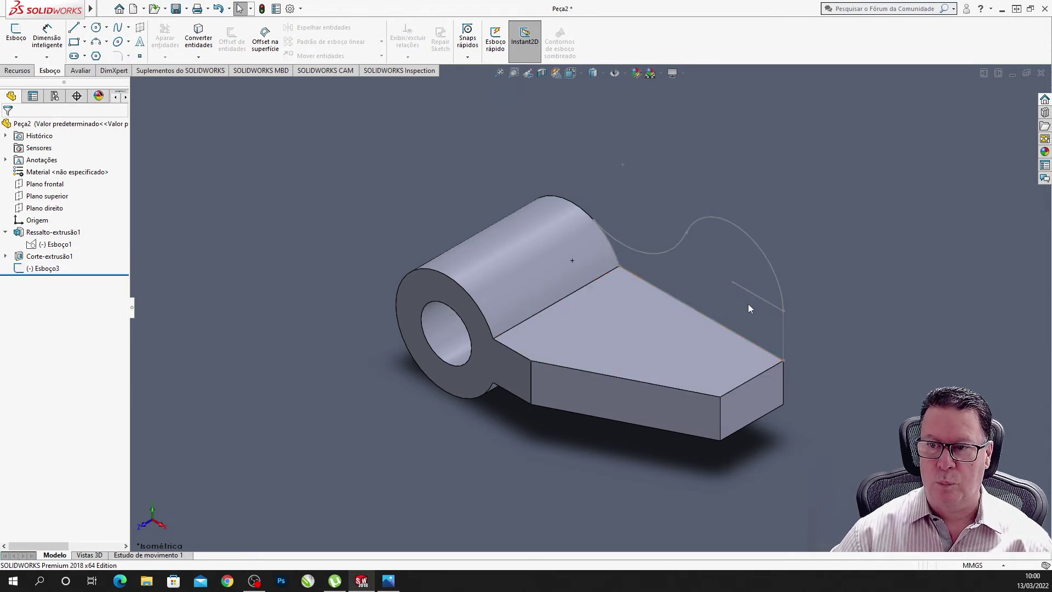
left_click(748, 303)
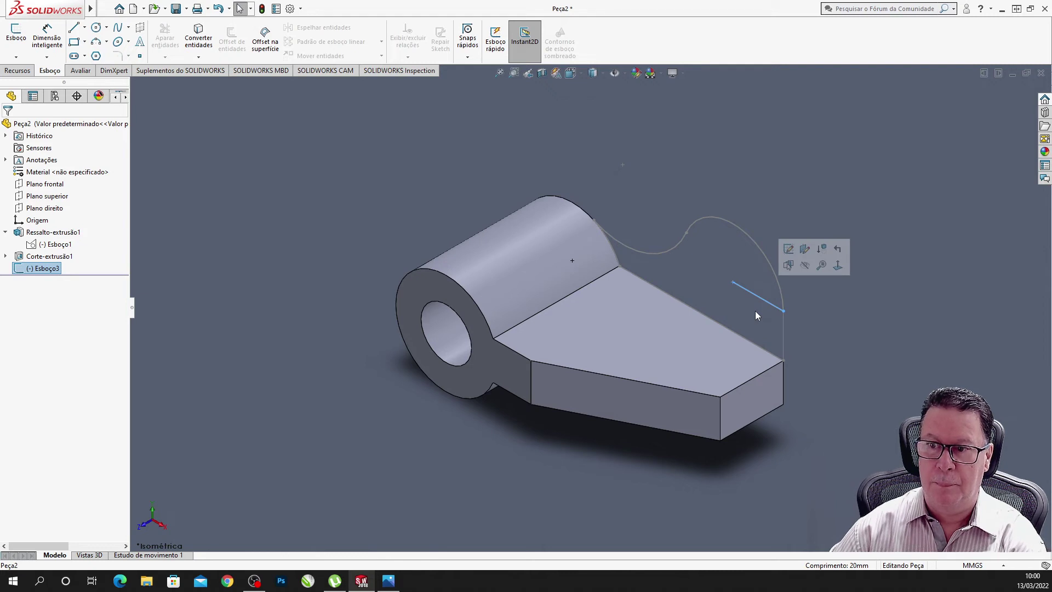
key("Delete")
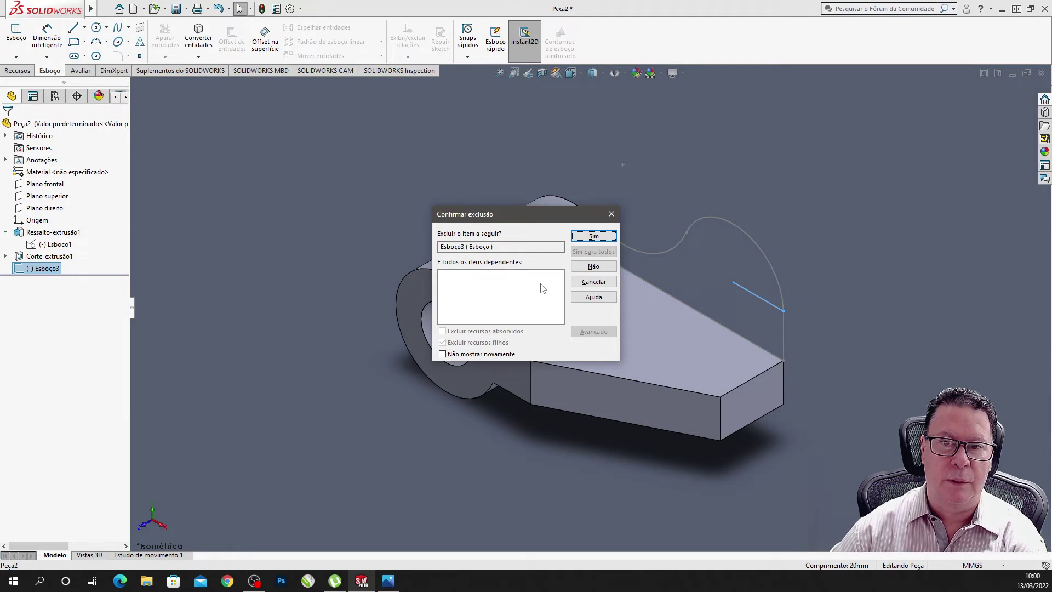
left_click(600, 270)
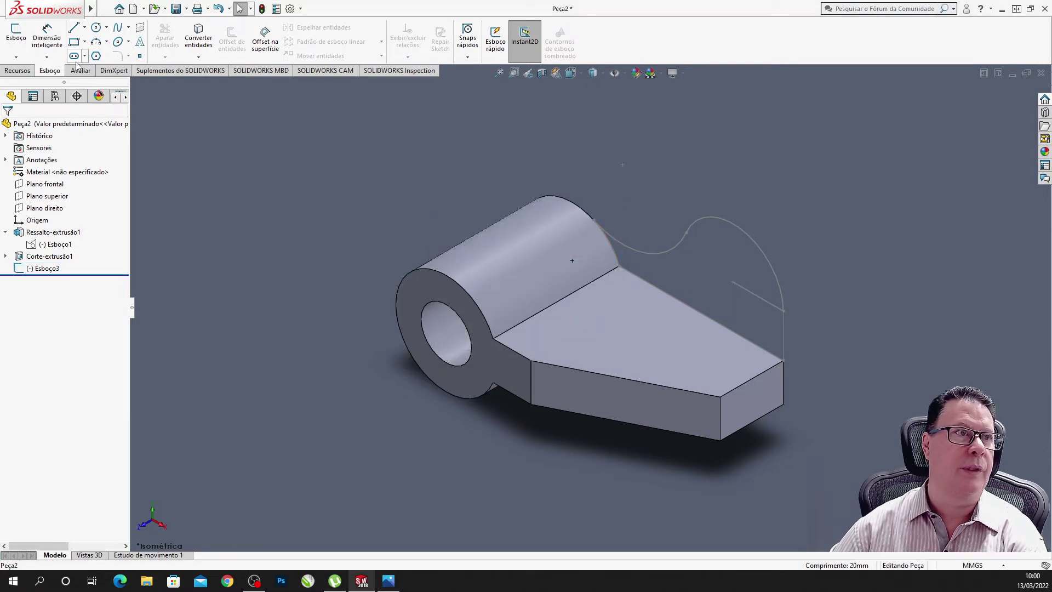
left_click(17, 70)
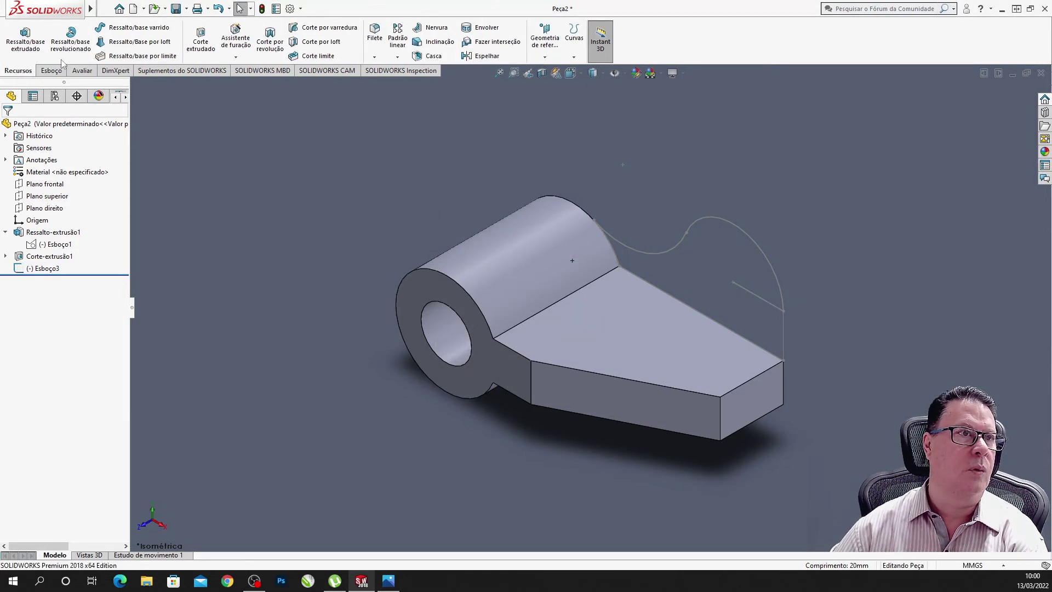
Extrude Esboço3 as a 15 mm blind boss merged onto the arm, creating Ressalto-extrusão2.
left_click(25, 38)
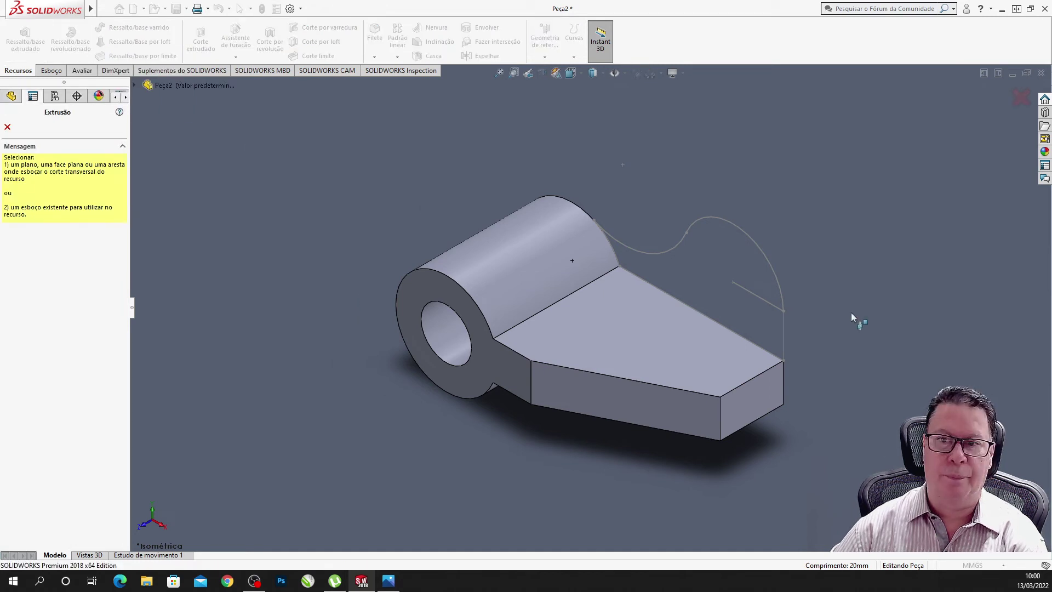
left_click(765, 260)
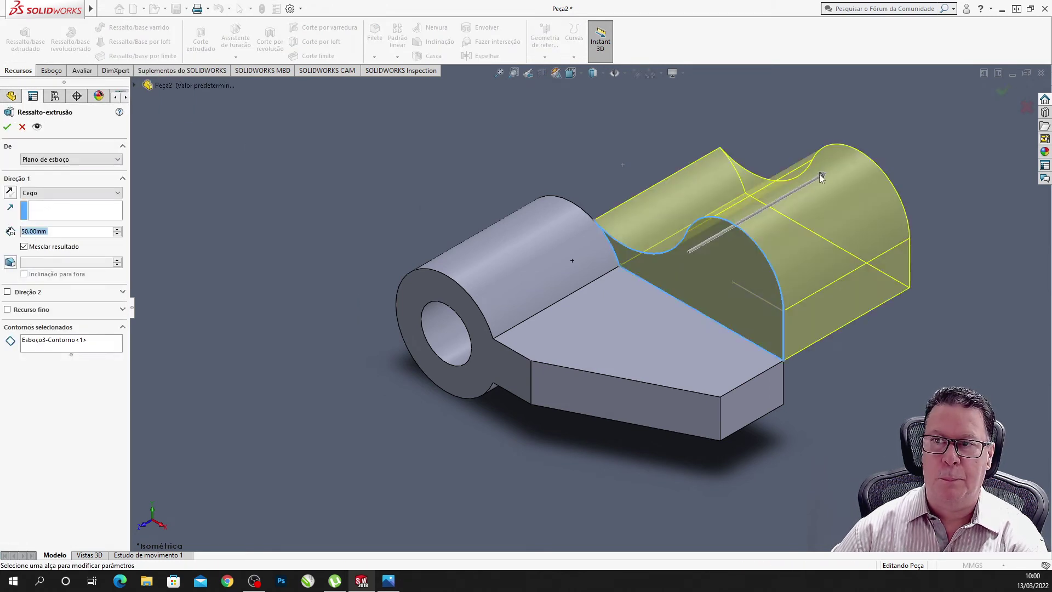
left_click(820, 176)
left_click_drag(822, 175, 668, 289)
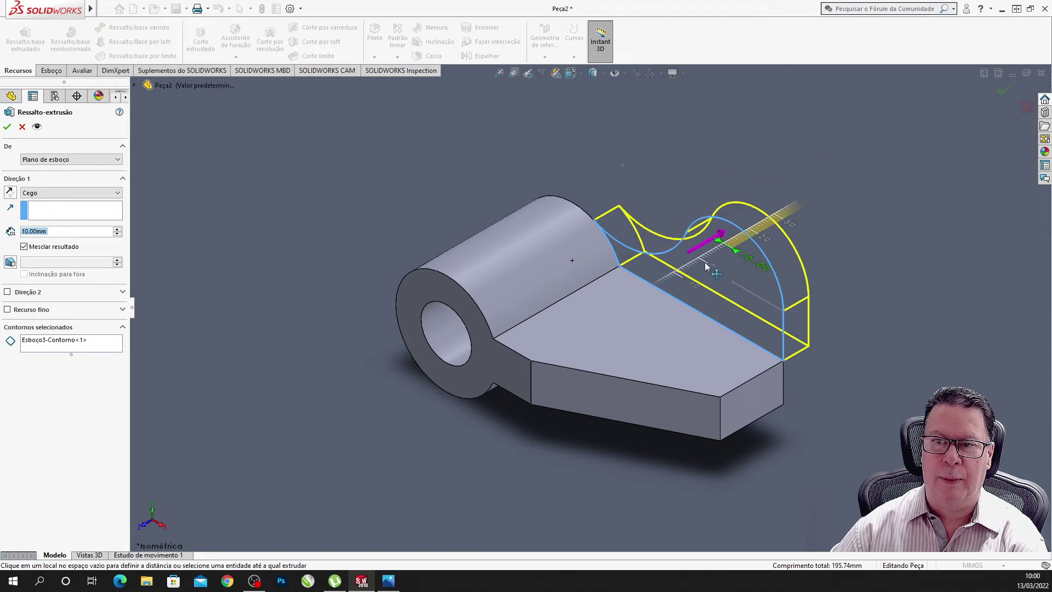
type("15")
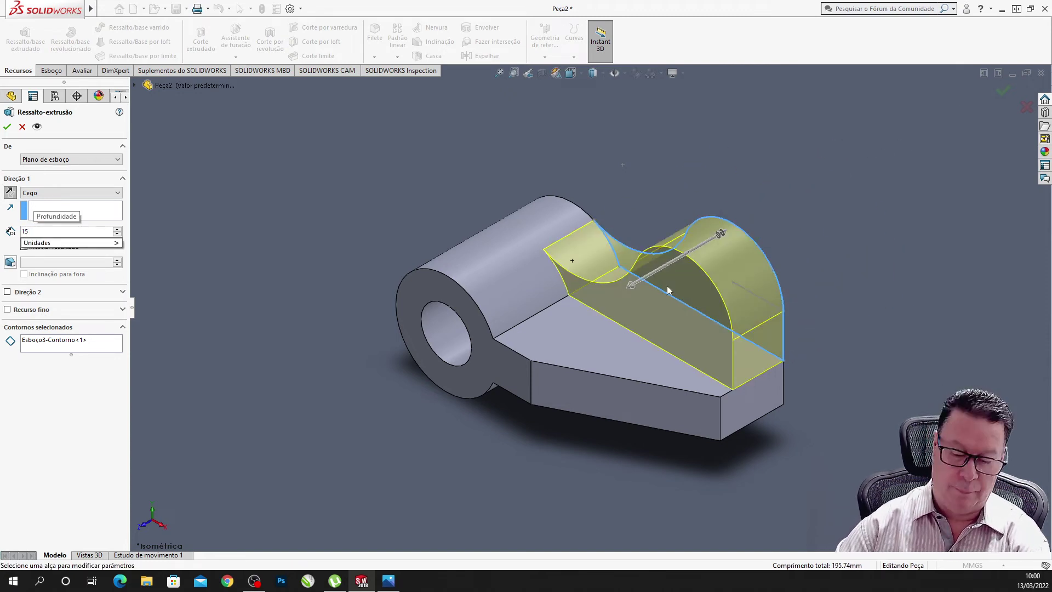
key("Return")
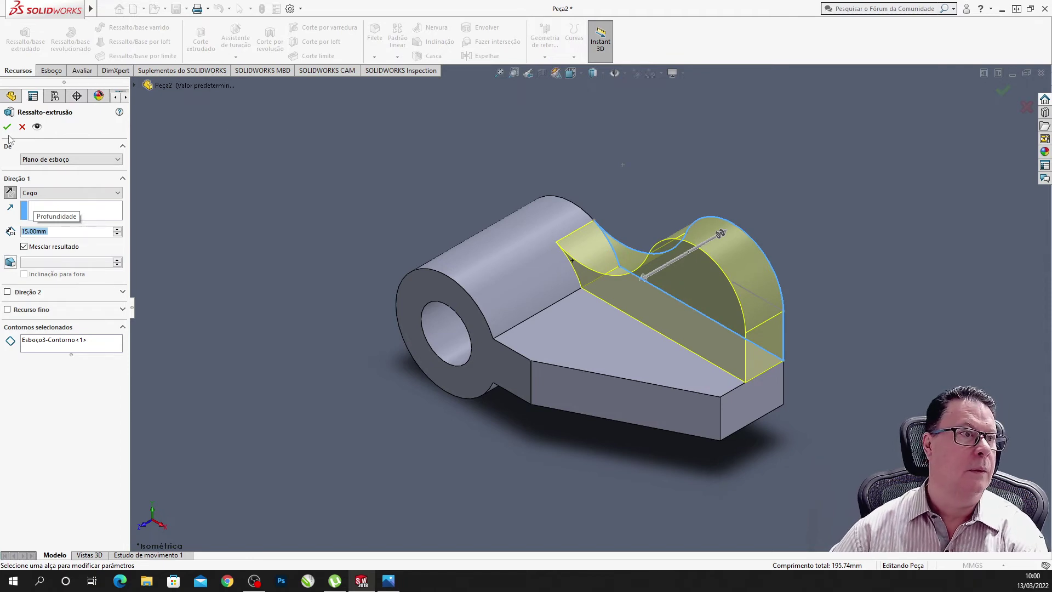
left_click(7, 126)
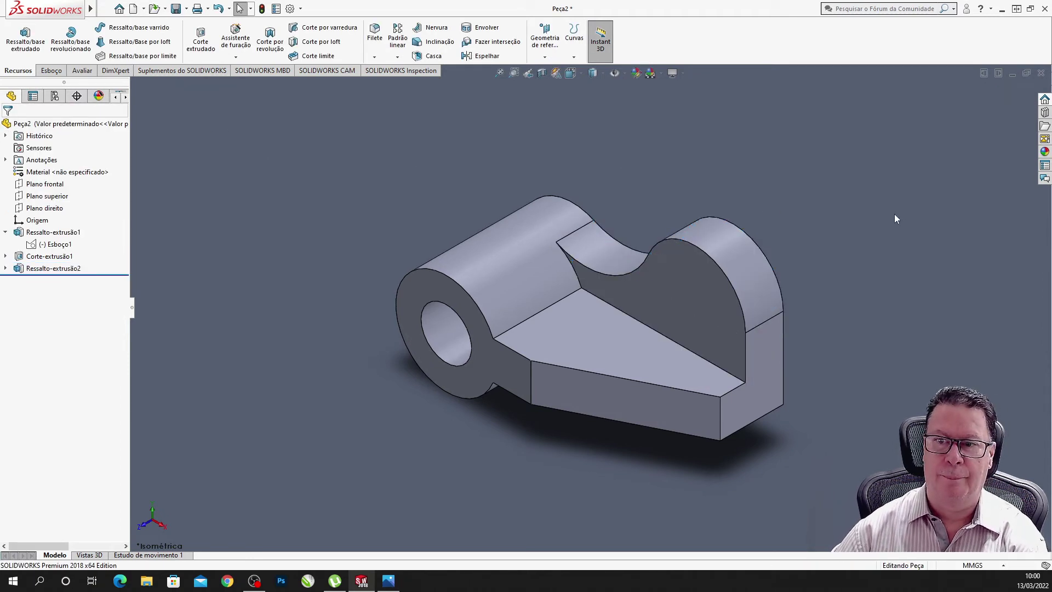
Start a new sketch on the raised lug's flat face, viewed normal to it.
left_click(704, 281)
left_click(806, 256)
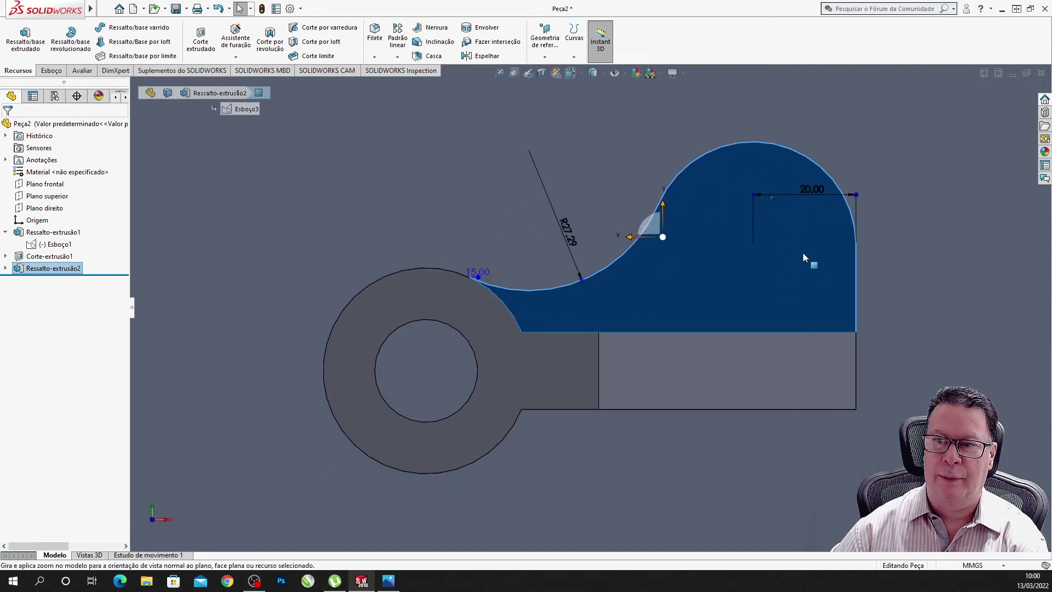
left_click(55, 71)
left_click(95, 27)
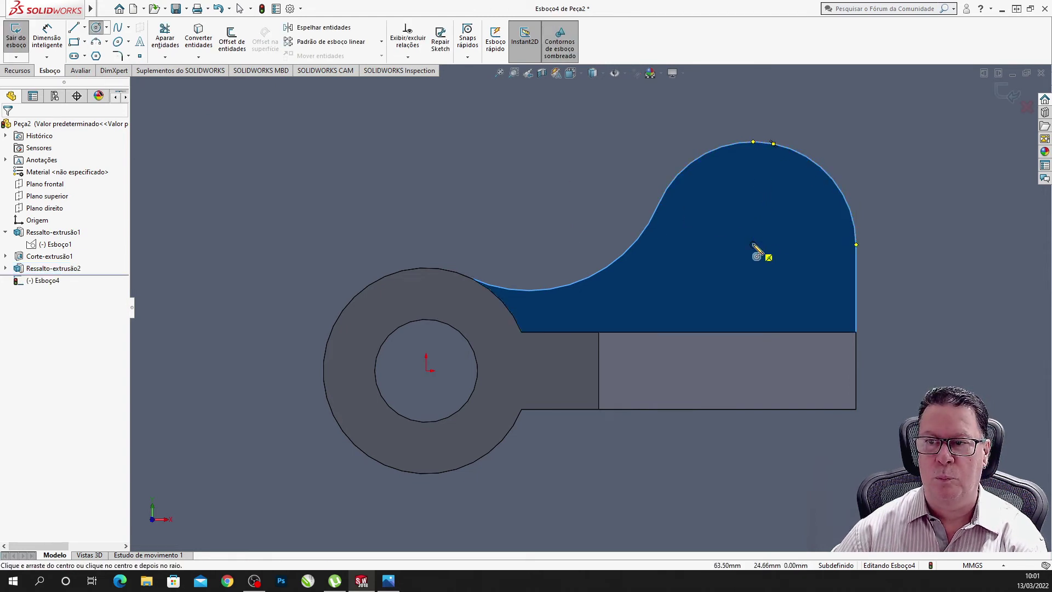
Draw a Ø20 mm circle in the lug's rounded top and exit Esboço4.
left_click_drag(753, 244, 793, 246)
left_click(47, 36)
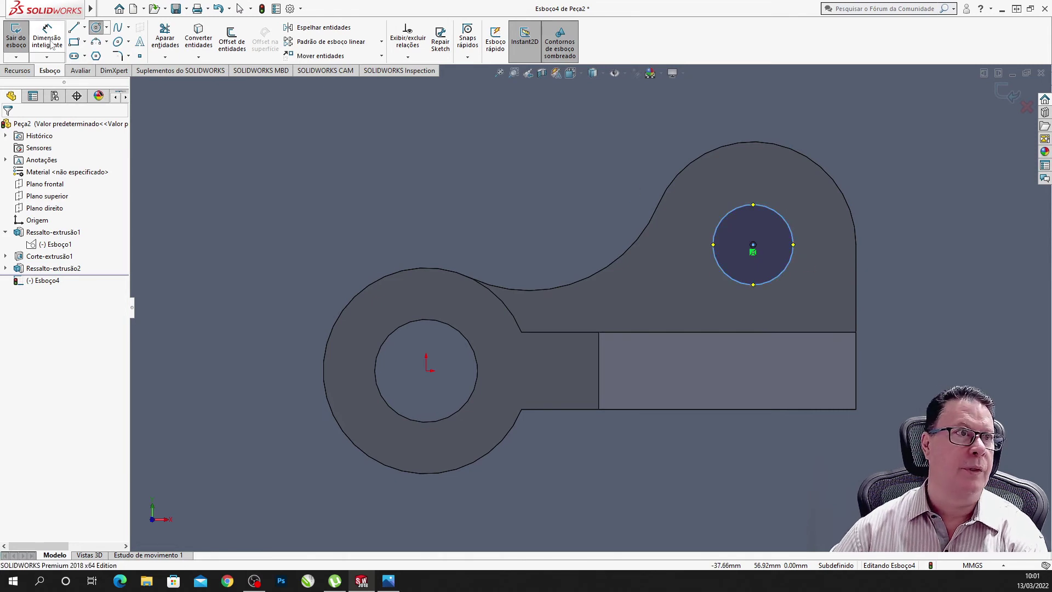
left_click(786, 221)
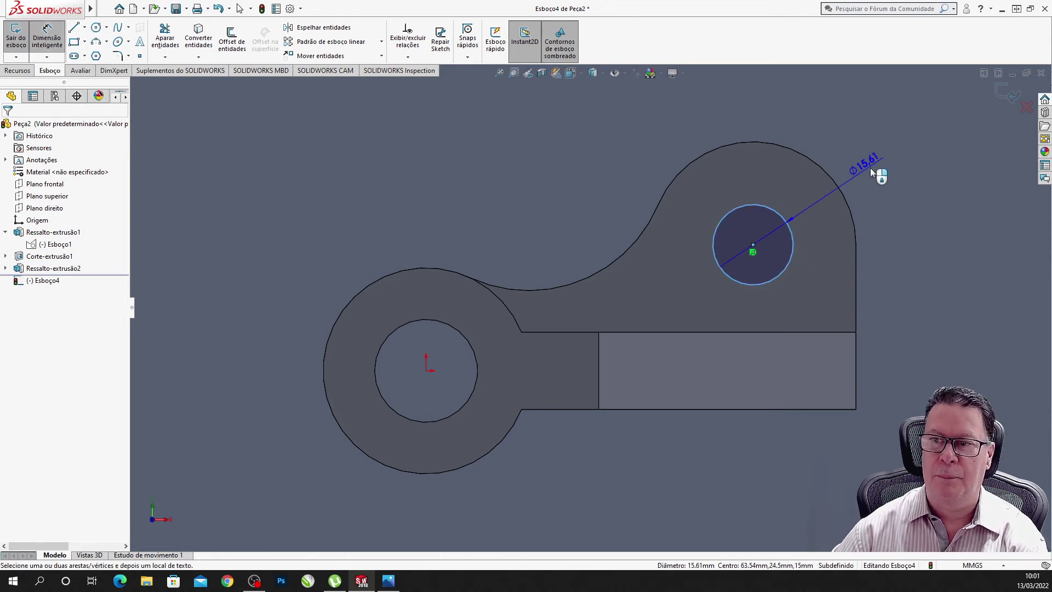
left_click(877, 171)
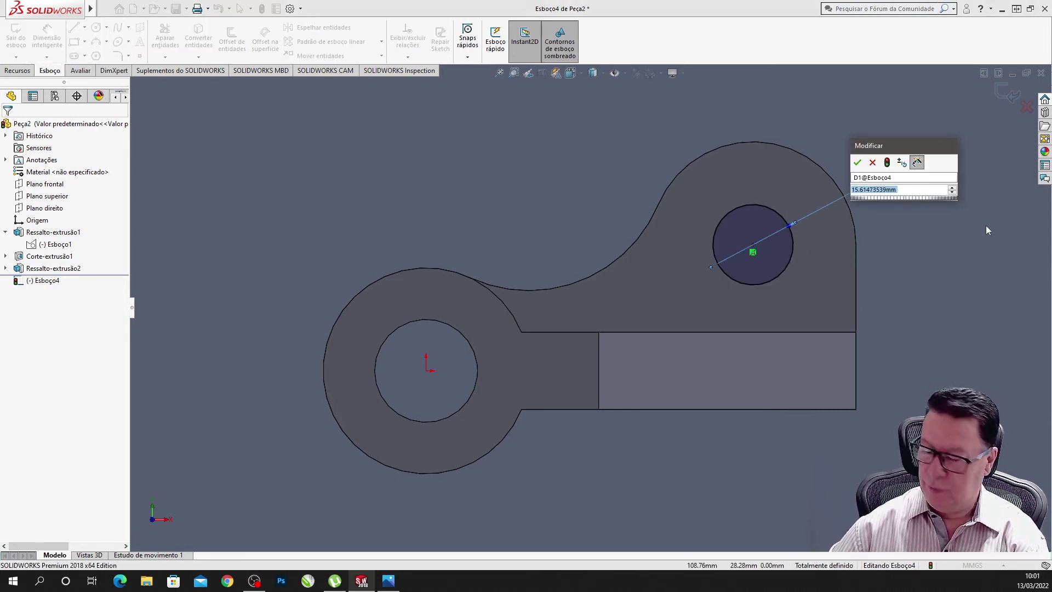
type("20")
key("Return")
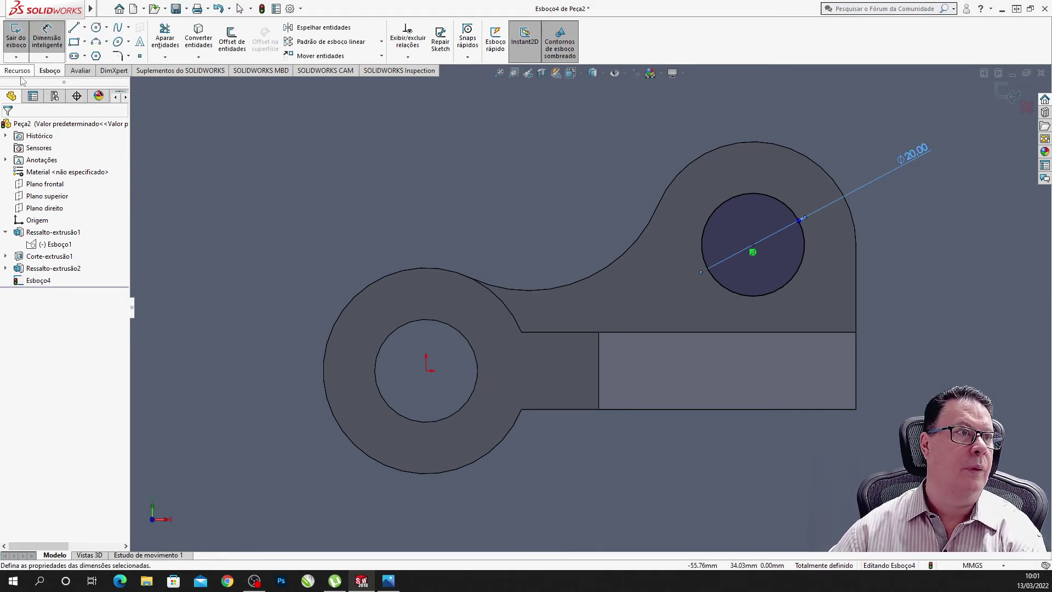
left_click(16, 34)
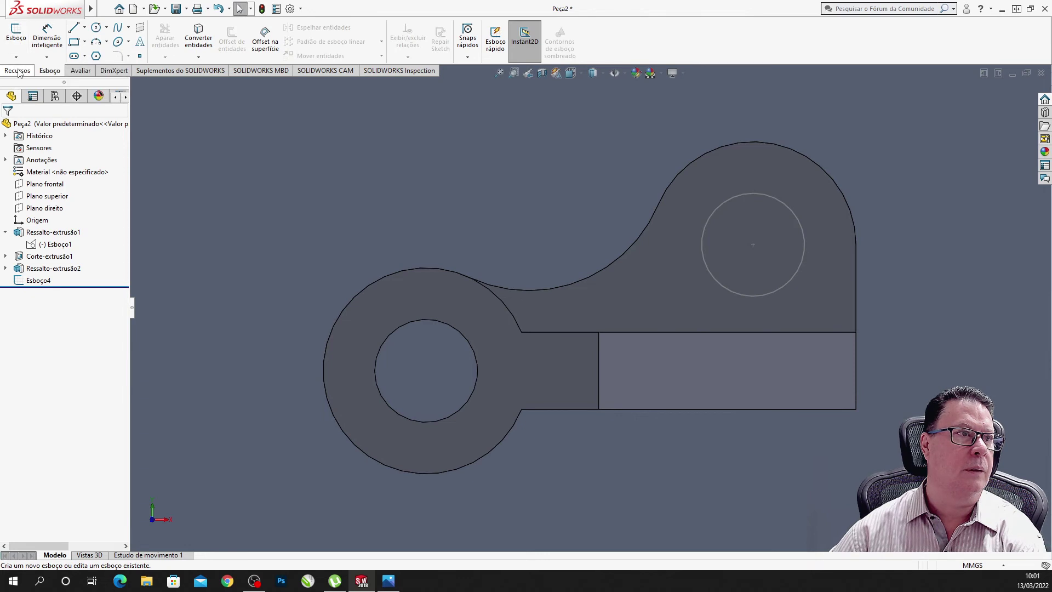
Cut Esboço4's 20 mm circle 41 mm deep through the lug as Corte-extrusão2.
left_click(18, 72)
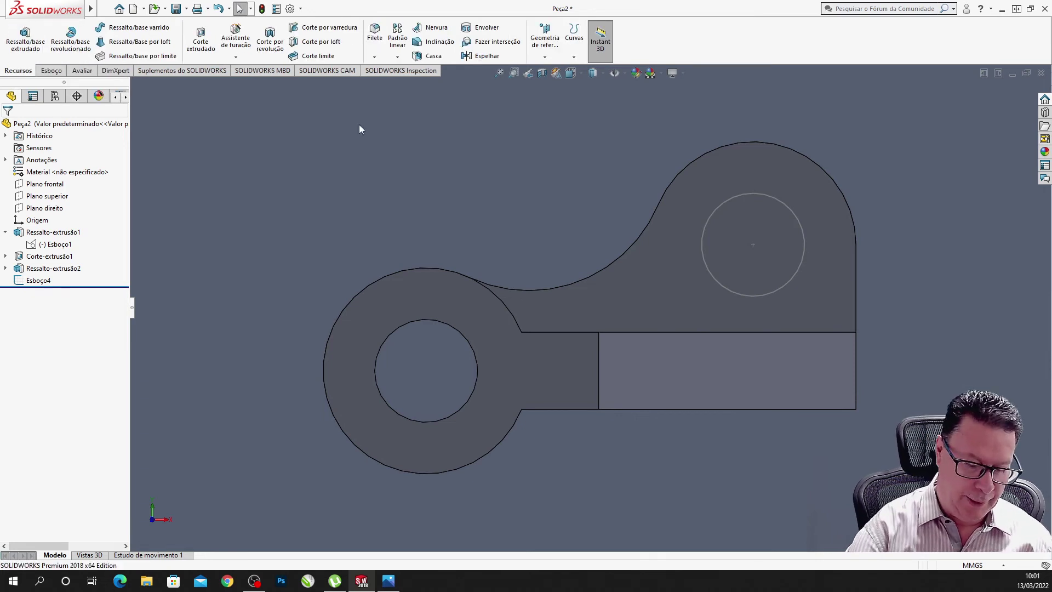
key("ctrl+7")
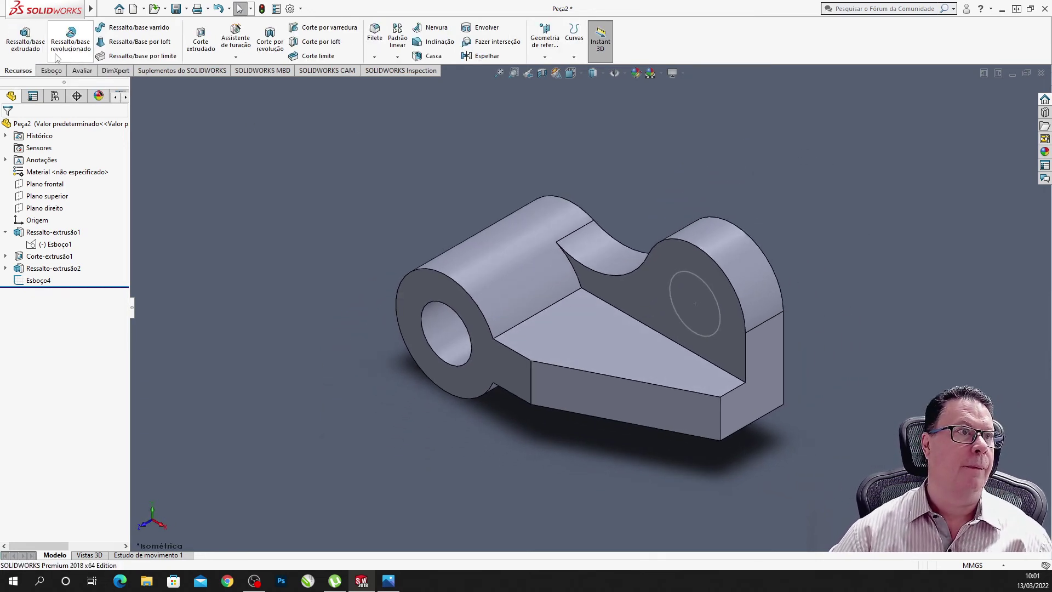
left_click(201, 36)
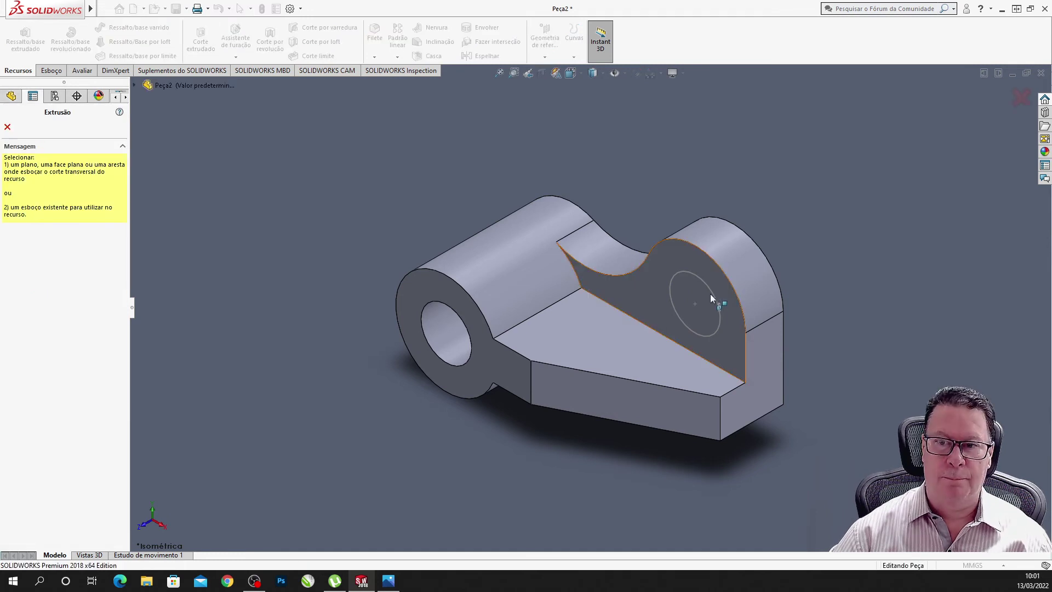
left_click(710, 294)
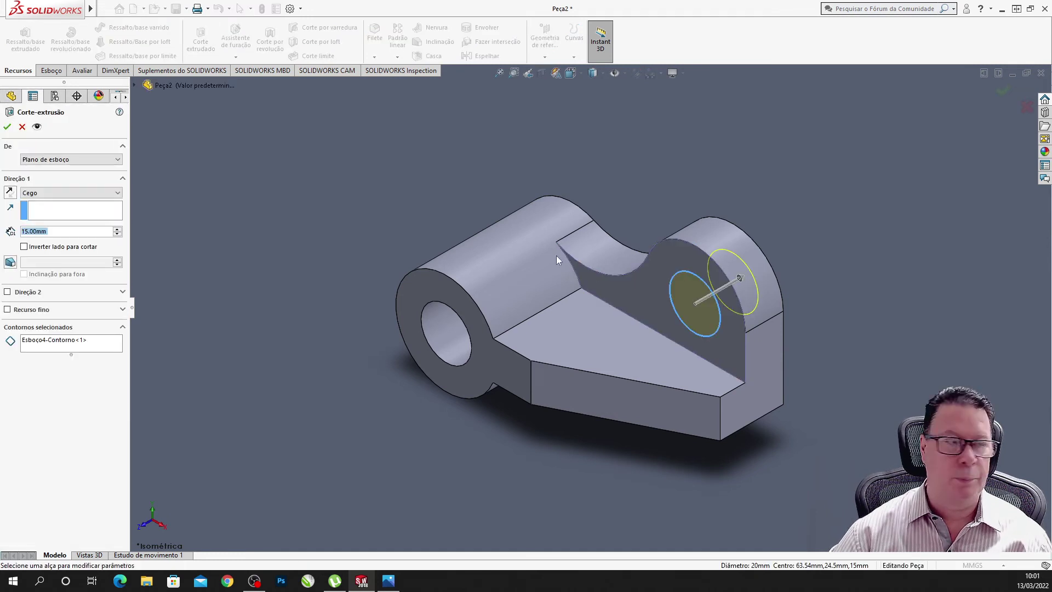
left_click_drag(739, 279, 805, 240)
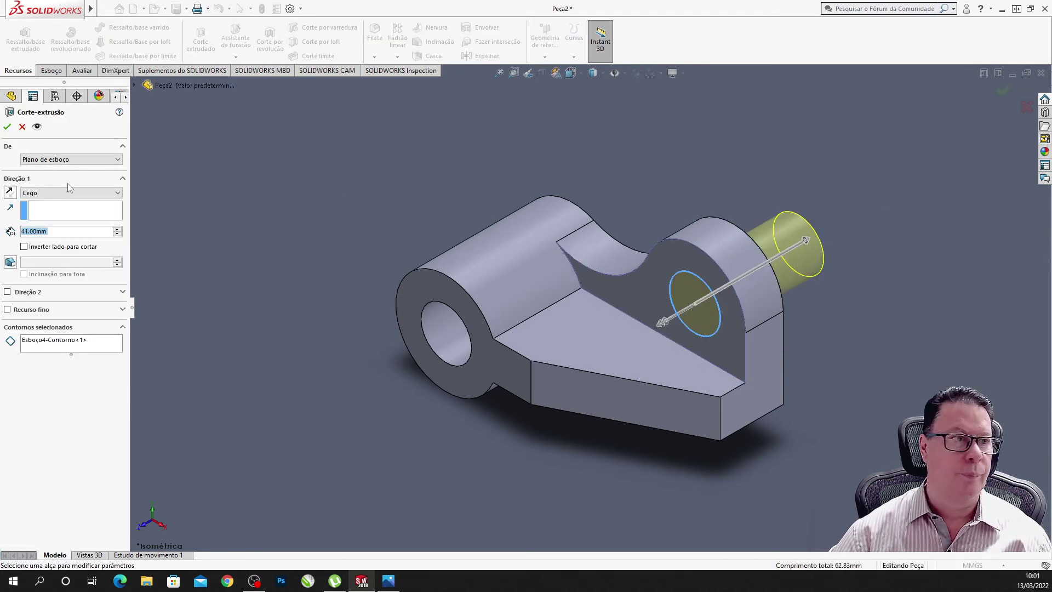
left_click(7, 127)
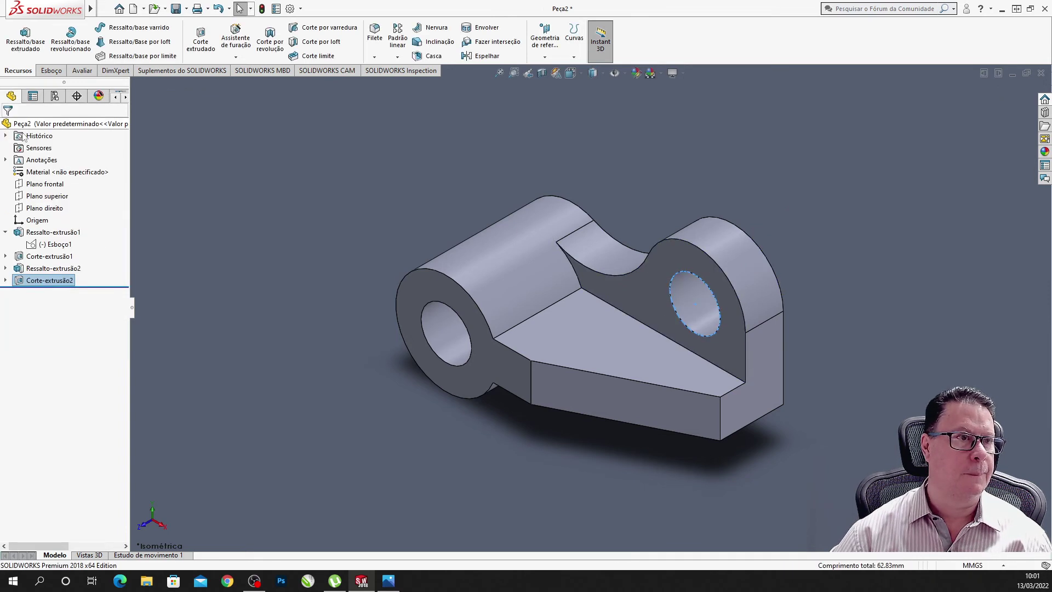
scroll(830, 230, "up", 2)
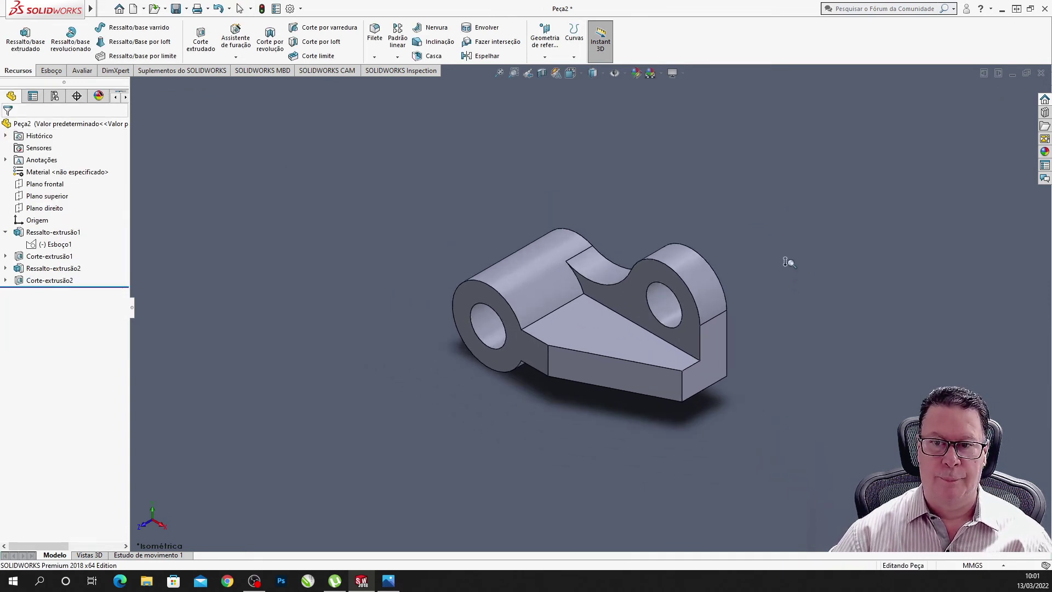
Orbit the lever to inspect its underside, return to isometric, and pan it toward the upper right.
scroll(822, 274, "down", 3)
mouse_move(883, 311)
middle_mouse_down()
mouse_move(713, 378)
mouse_move(660, 378)
mouse_move(683, 301)
mouse_move(1008, 200)
mouse_move(619, 217)
mouse_move(833, 452)
middle_mouse_up()
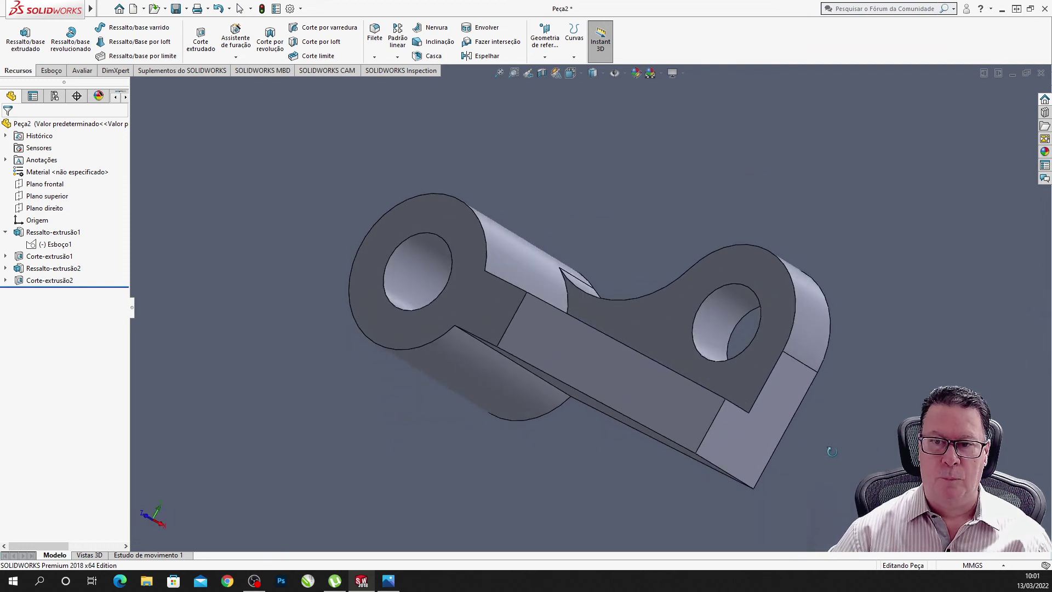
key("ctrl+7")
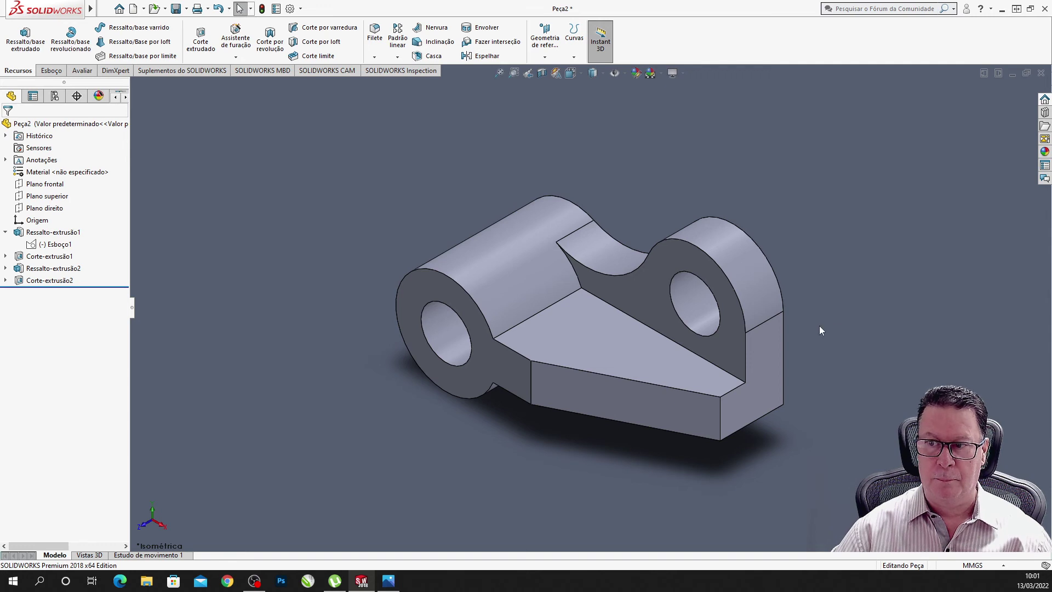
mouse_move(819, 328)
middle_mouse_down("ctrl")
mouse_move(1008, 229)
mouse_move(1018, 237)
middle_mouse_up("ctrl")
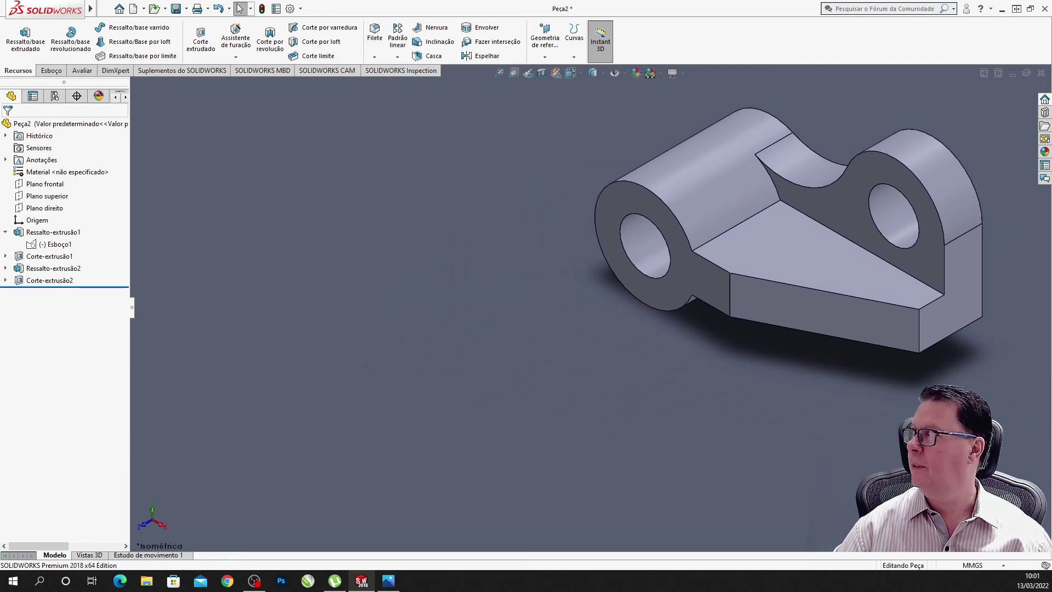
Bring the PEÇA_W_001.jpg reference window forward, shrink it and move it beside the model.
key("alt+Tab")
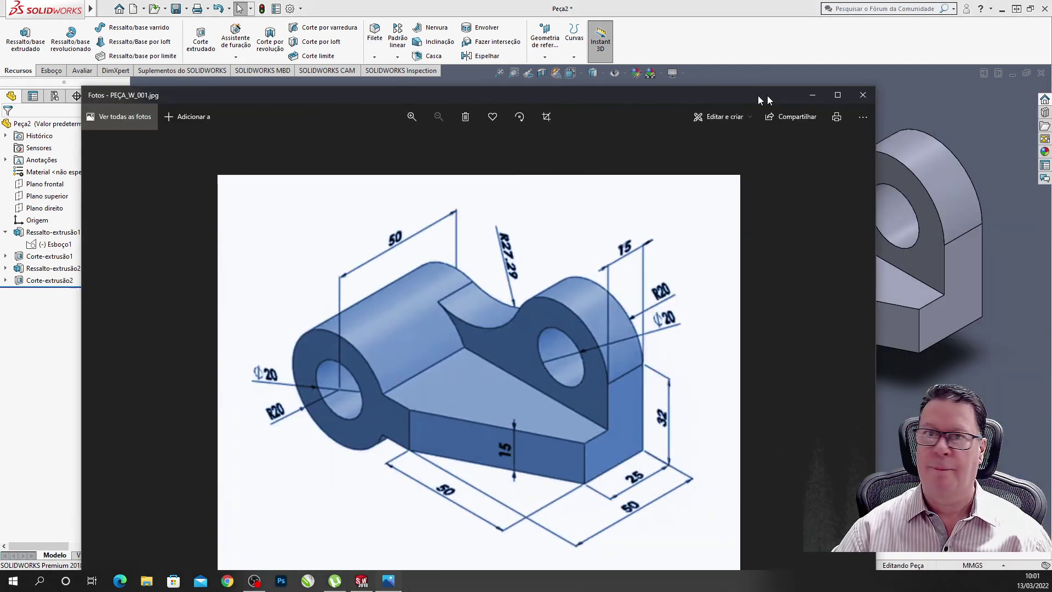
mouse_move(769, 64)
left_mouse_down()
mouse_move(528, 179)
mouse_move(527, 216)
left_mouse_up()
mouse_move(384, 225)
left_mouse_down()
mouse_move(424, 90)
mouse_move(437, 116)
mouse_move(436, 105)
left_mouse_up()
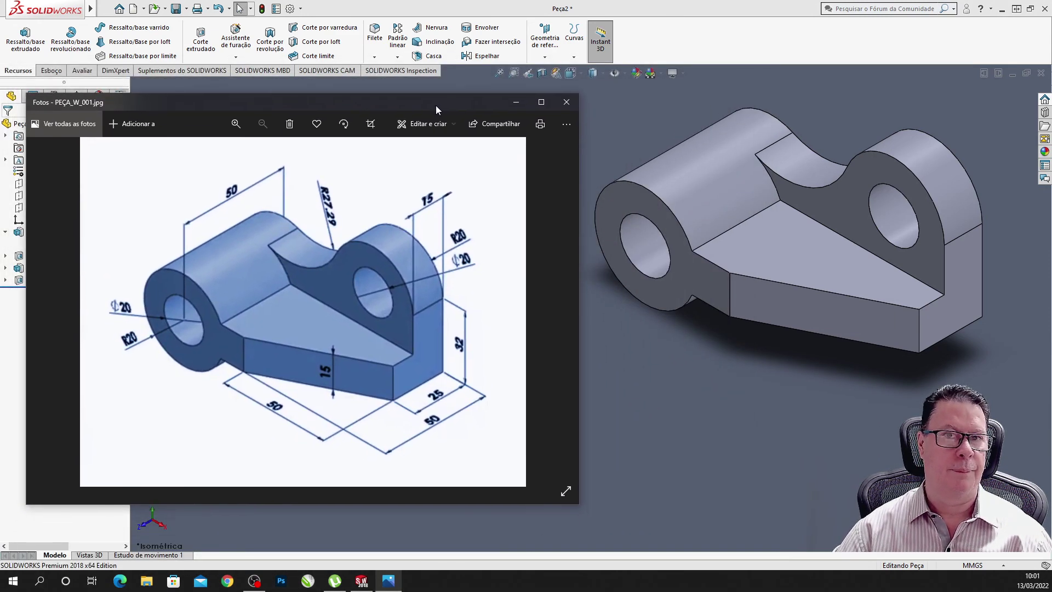